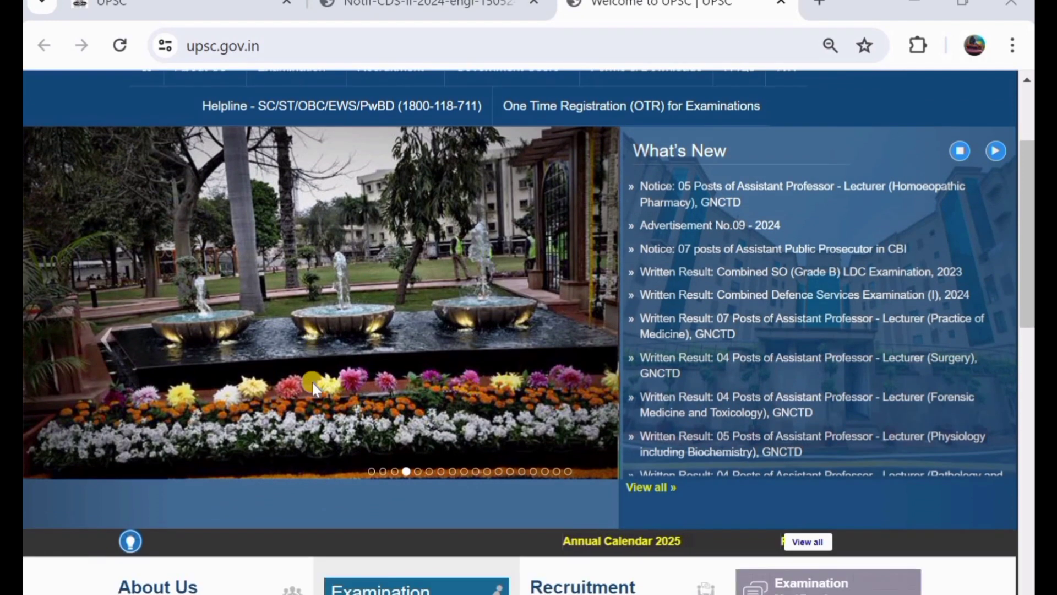
scroll(312, 387, down, 3)
Browse the UPSC homepage, then bring up the Notif-CDS-II-2024 notification PDF.
scroll(312, 387, up, 4)
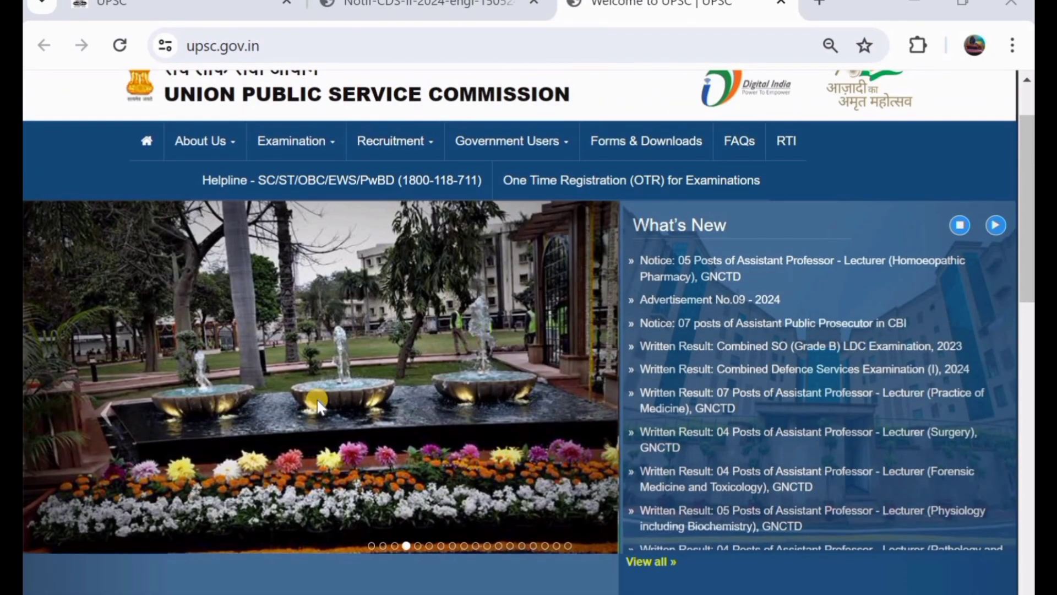
scroll(319, 405, up, 1)
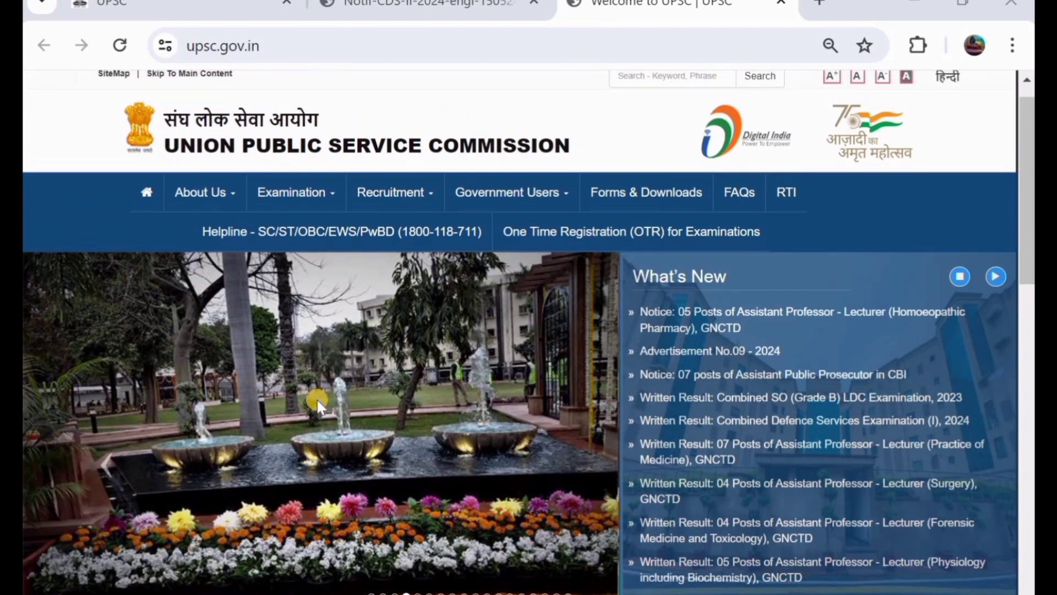
scroll(317, 400, down, 3)
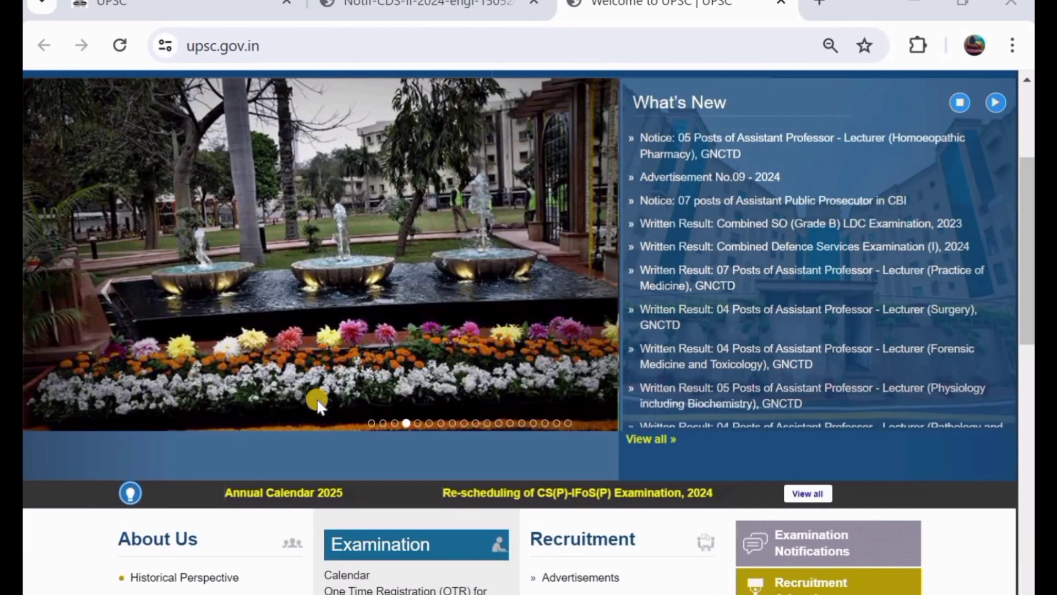
scroll(318, 400, up, 4)
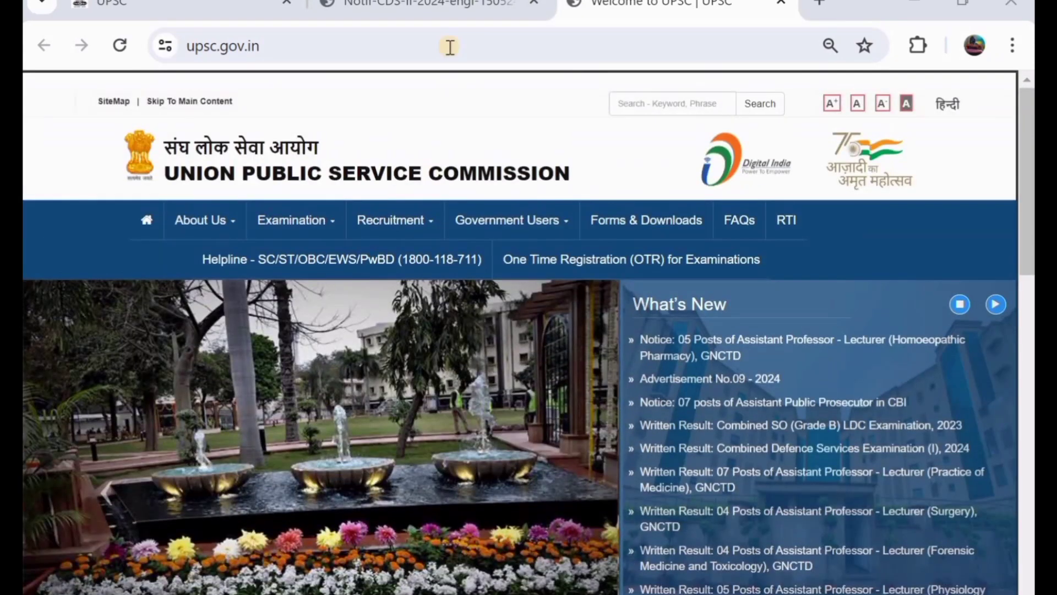
click(440, 8)
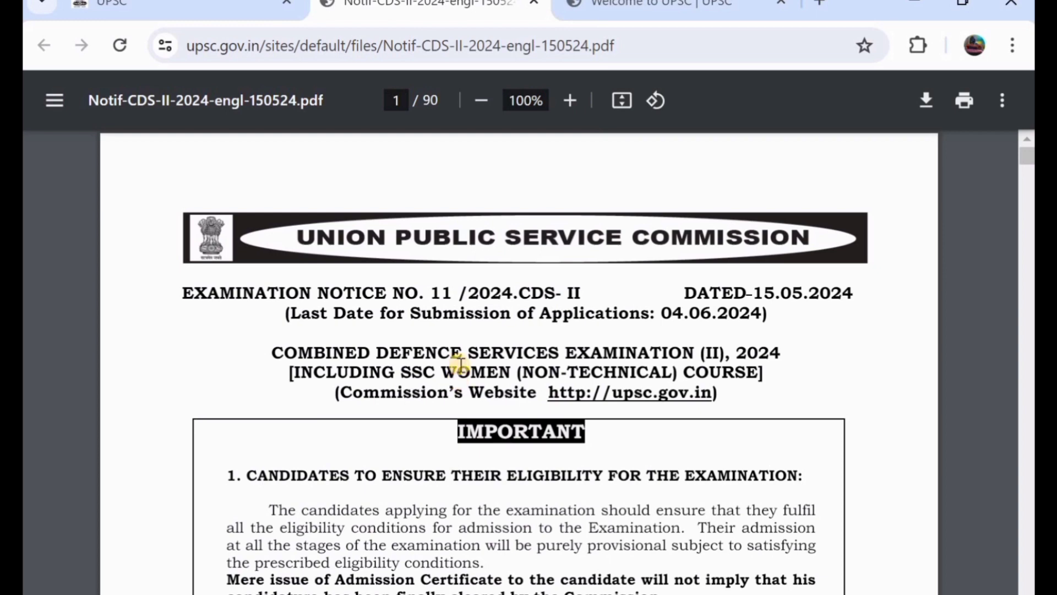
Scroll the CDS-II 2024 notice from page 1 down to the Age Limits section on page 8.
scroll(460, 374, down, 2)
scroll(484, 340, down, 3)
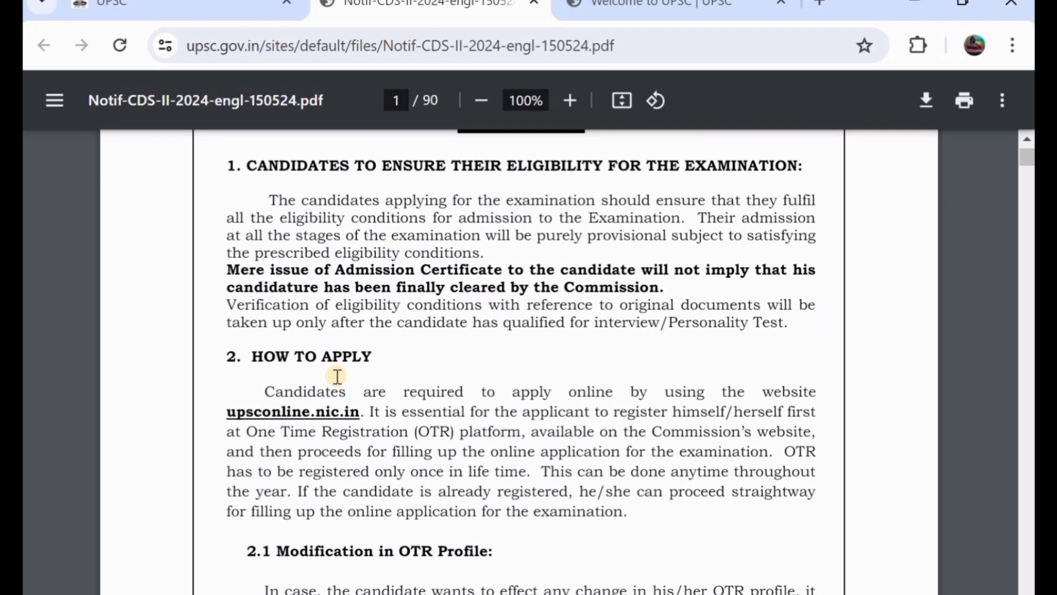
scroll(337, 376, down, 3)
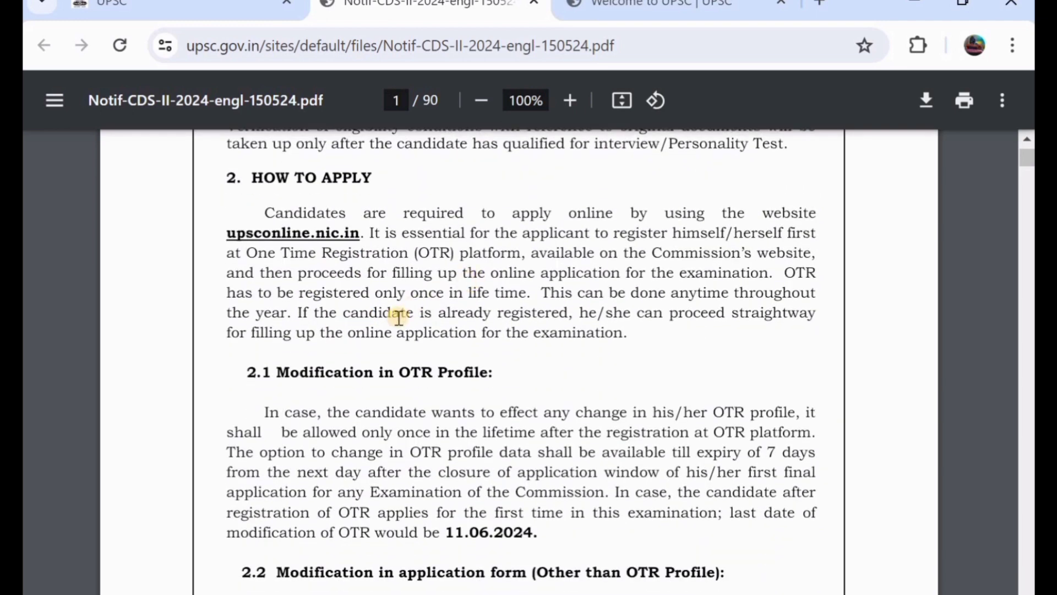
scroll(400, 318, down, 1)
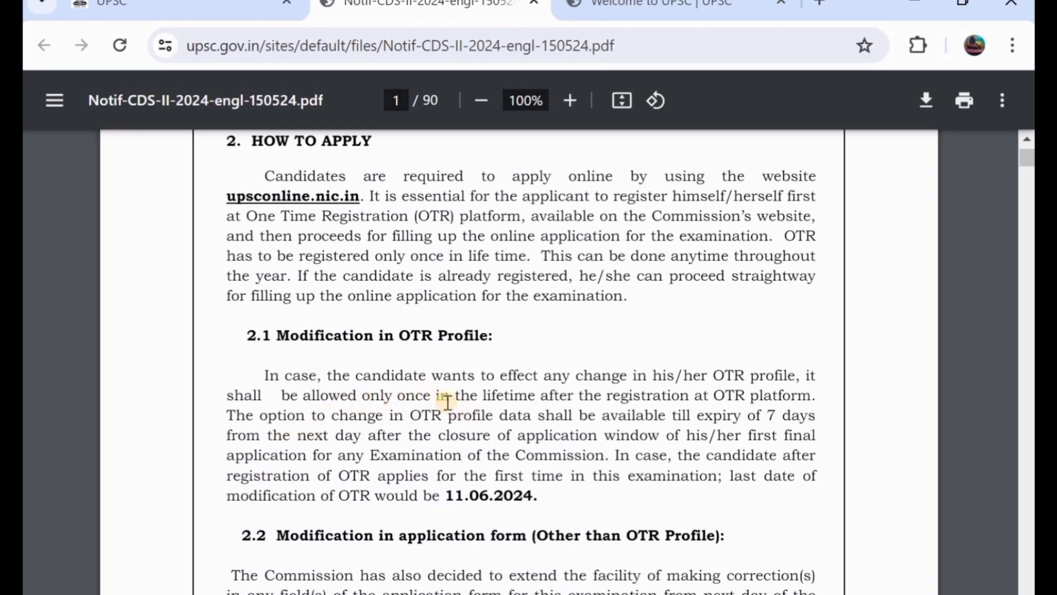
scroll(448, 401, down, 1)
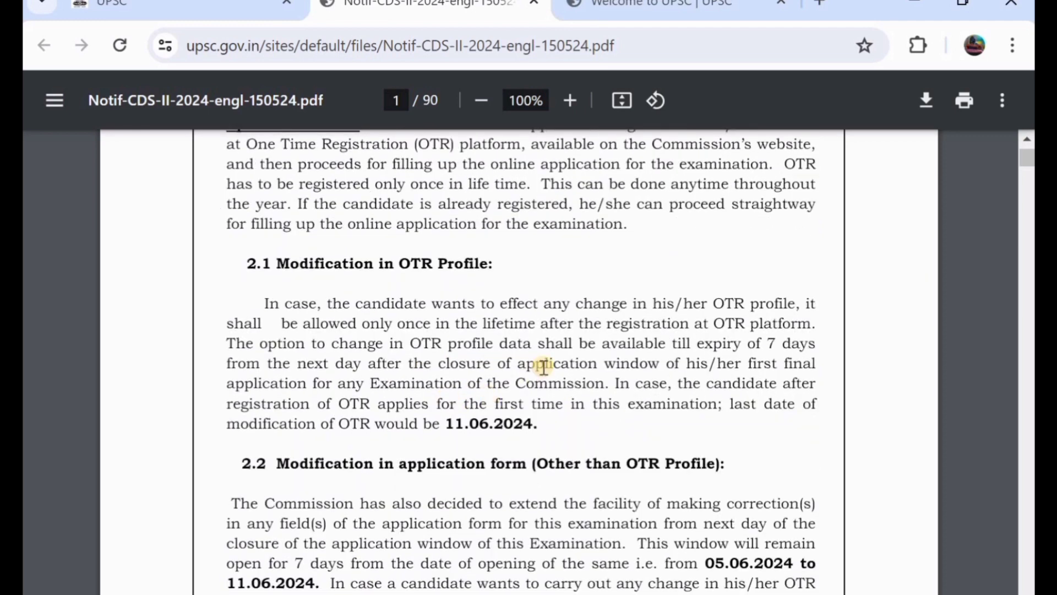
scroll(544, 366, down, 3)
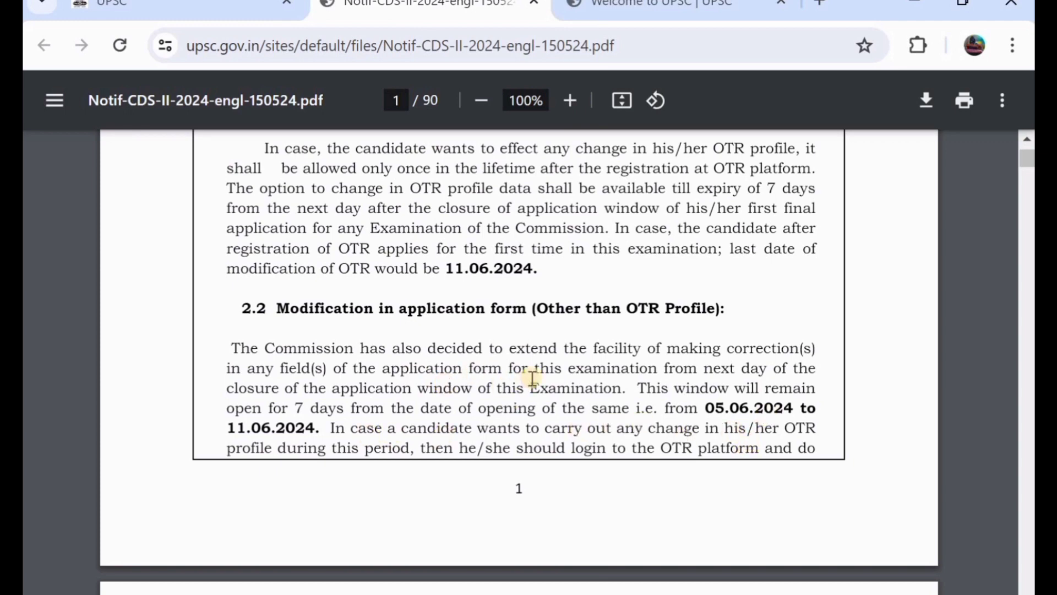
scroll(496, 369, down, 12)
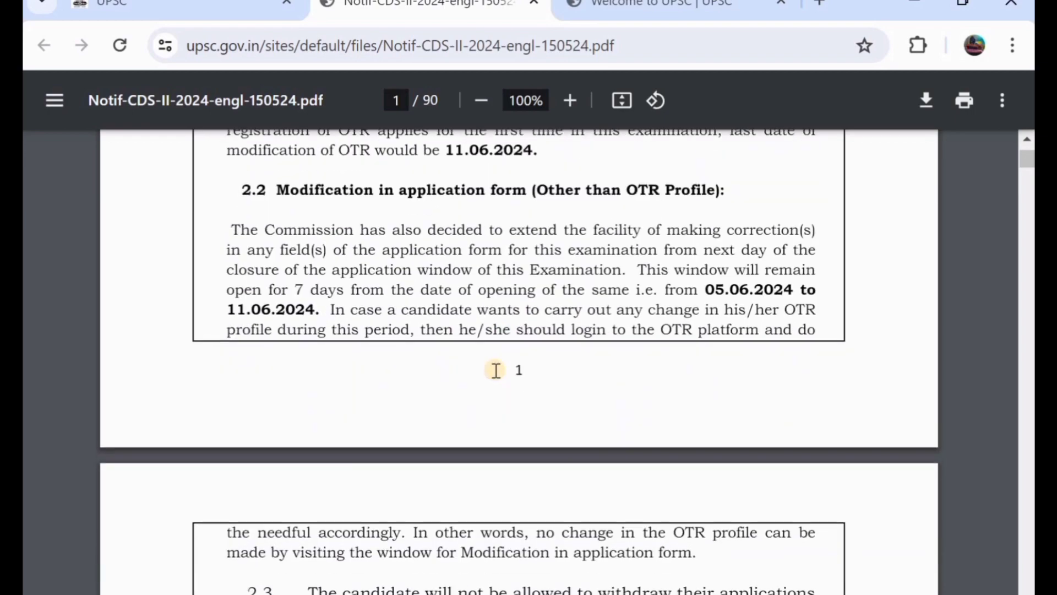
scroll(496, 369, down, 15)
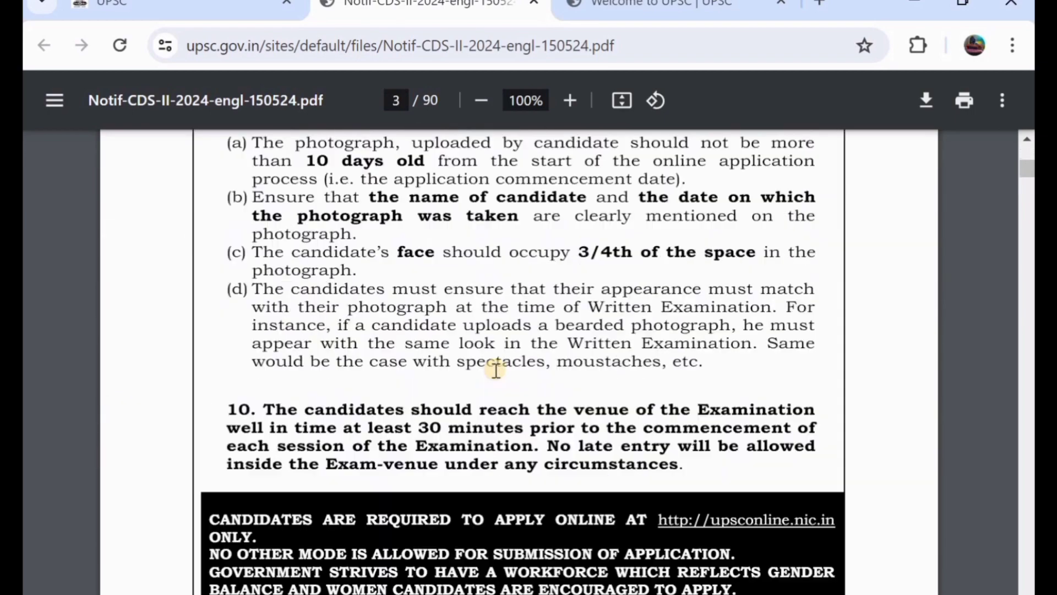
scroll(496, 369, up, 1)
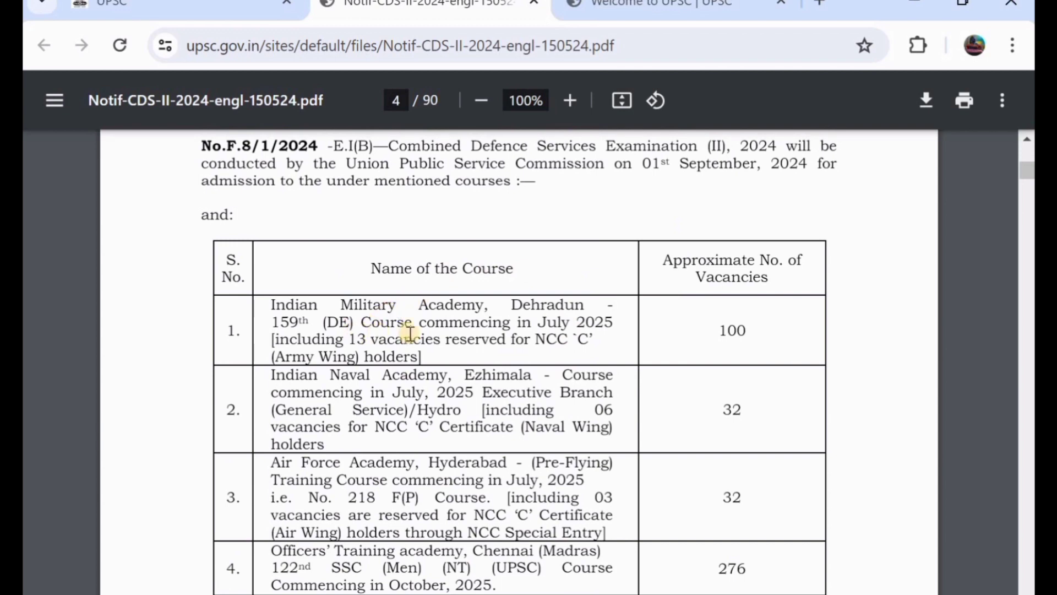
scroll(715, 324, down, 5)
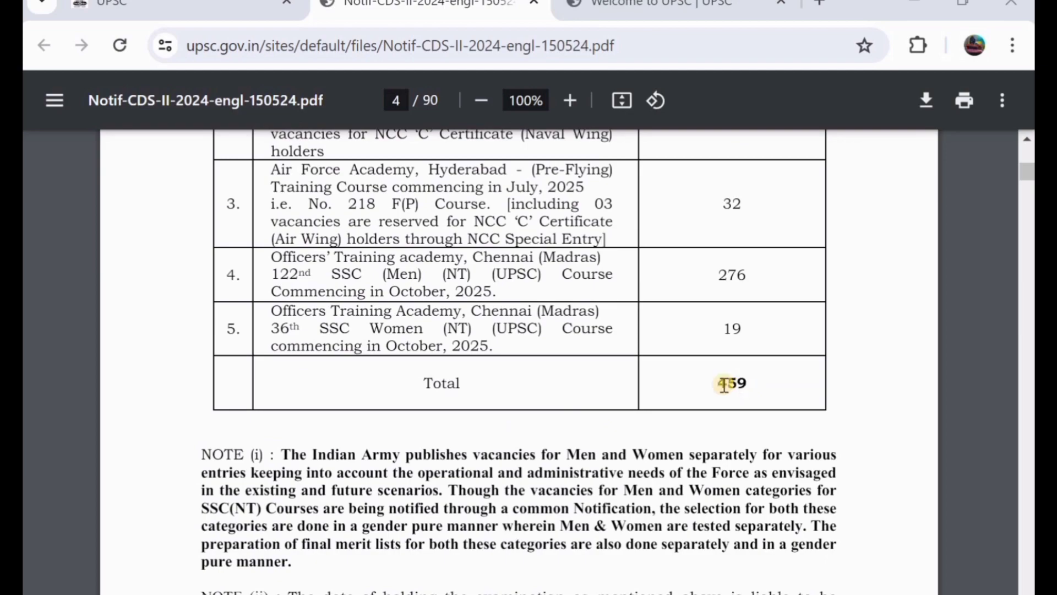
scroll(721, 384, down, 15)
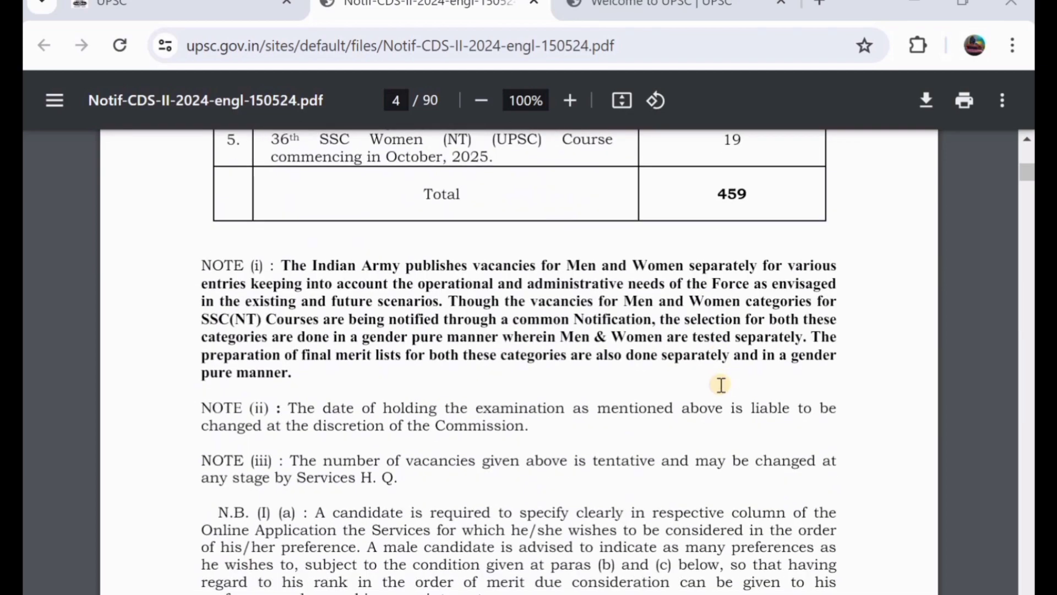
scroll(721, 384, down, 15)
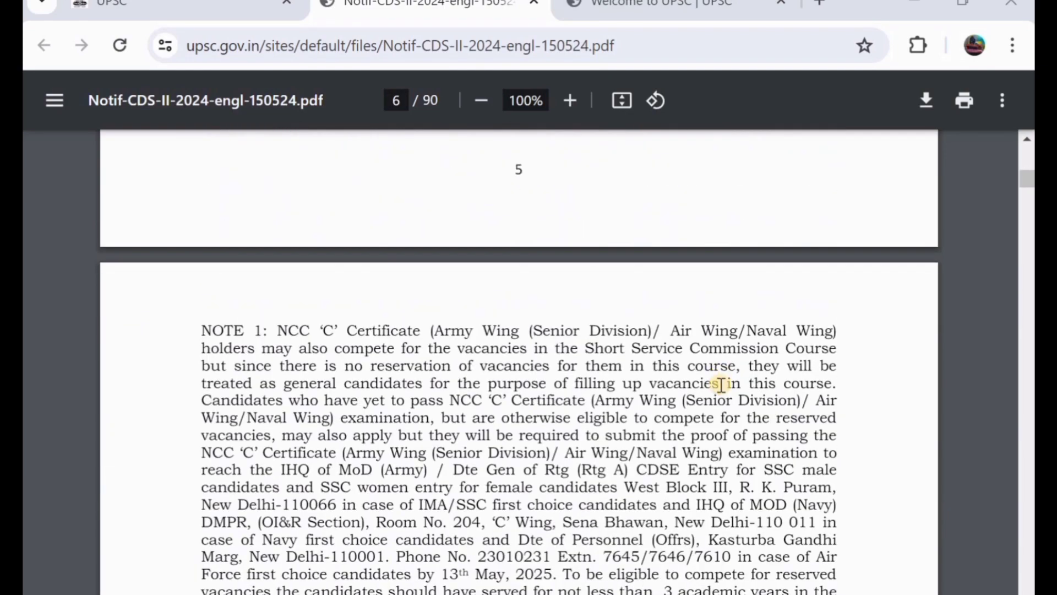
scroll(721, 385, down, 15)
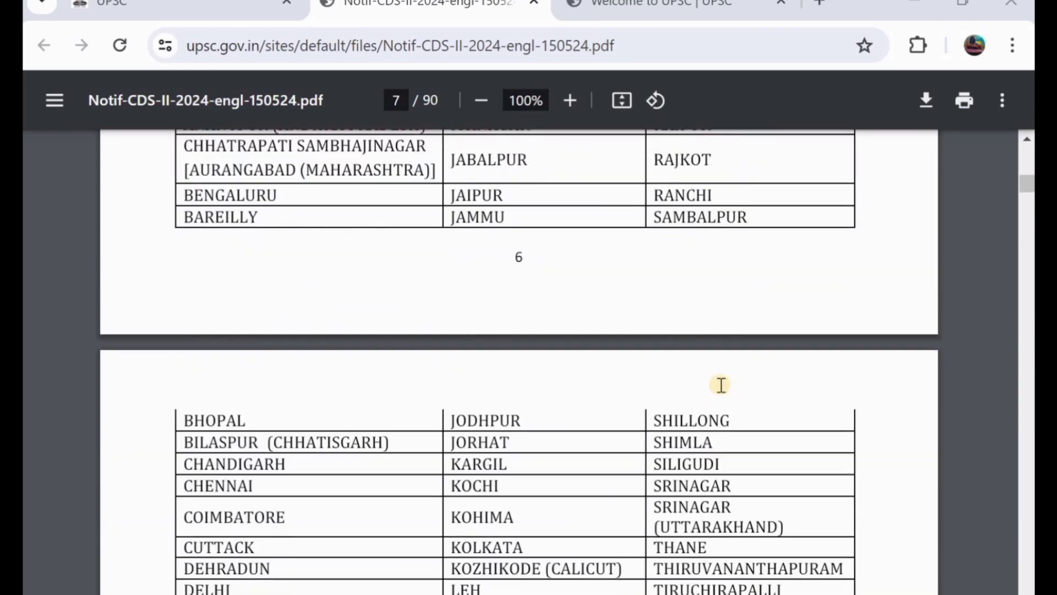
scroll(721, 384, down, 15)
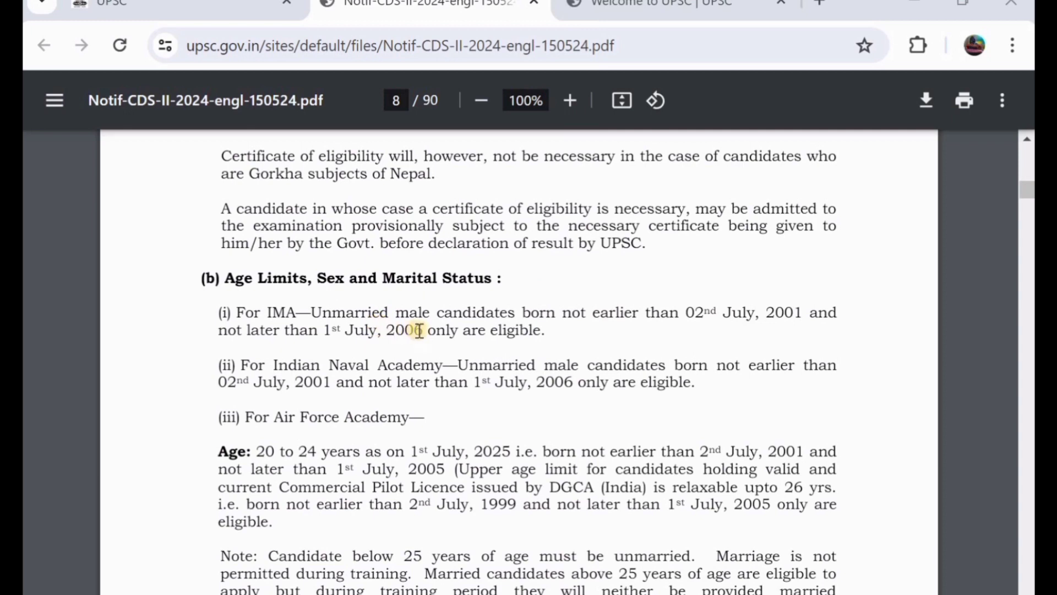
Read through pages 8–10 covering the age limits and educational qualification rules.
scroll(419, 331, down, 1)
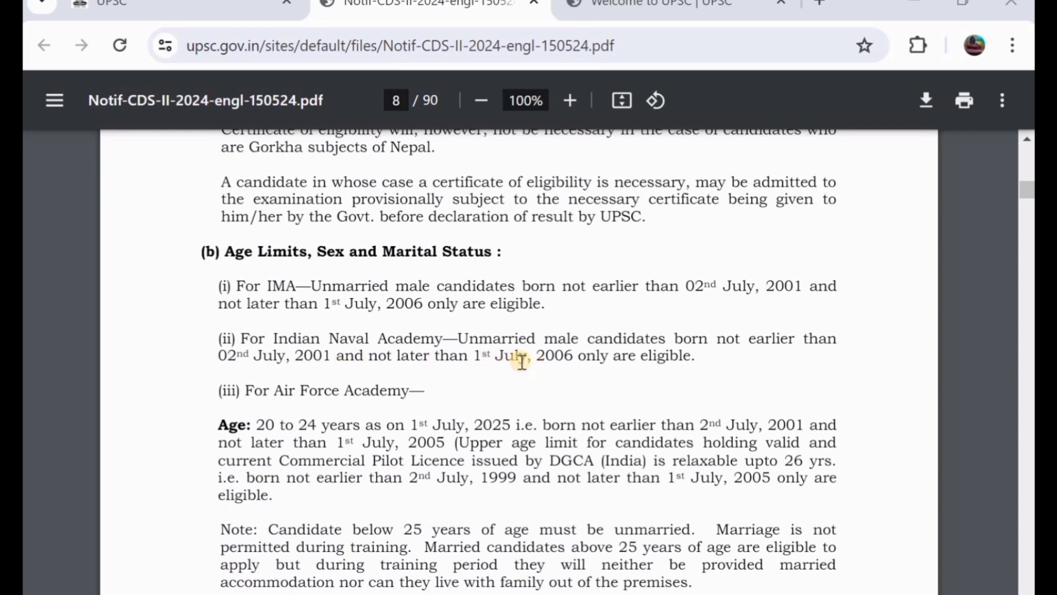
scroll(523, 361, down, 3)
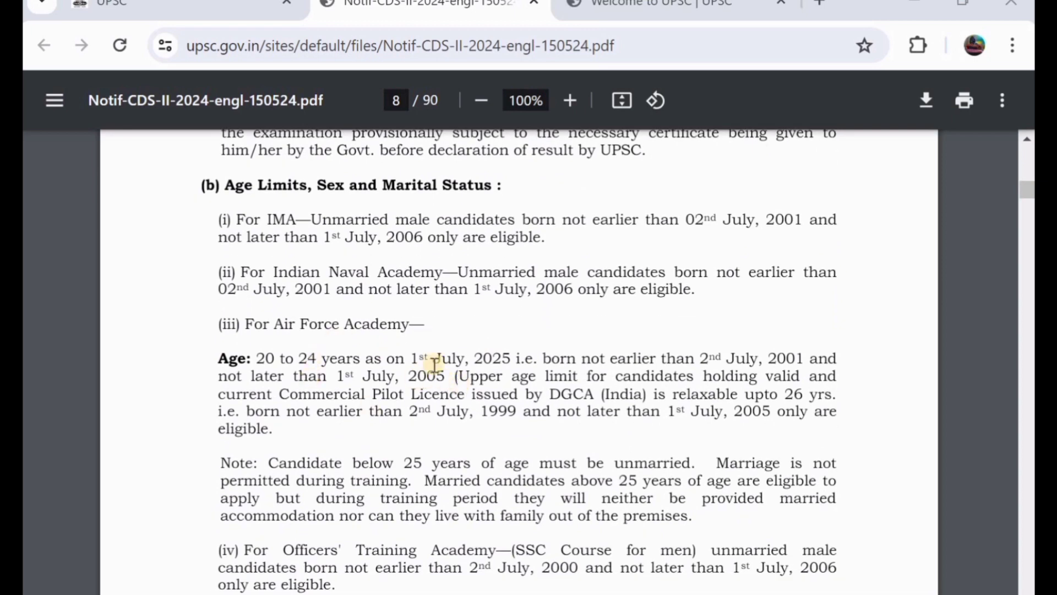
scroll(431, 358, down, 2)
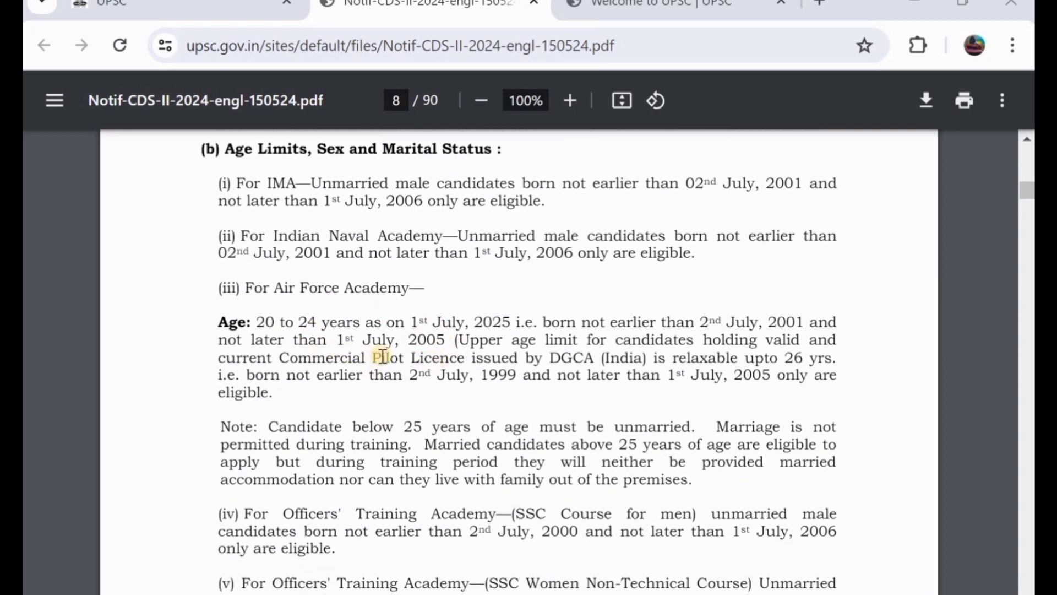
scroll(382, 357, down, 8)
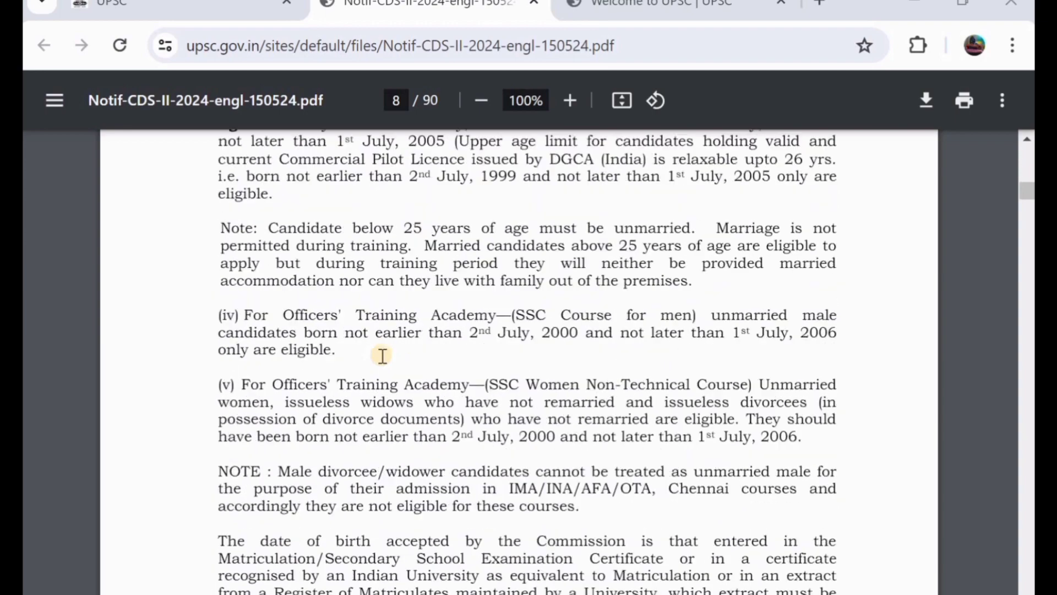
scroll(383, 357, down, 3)
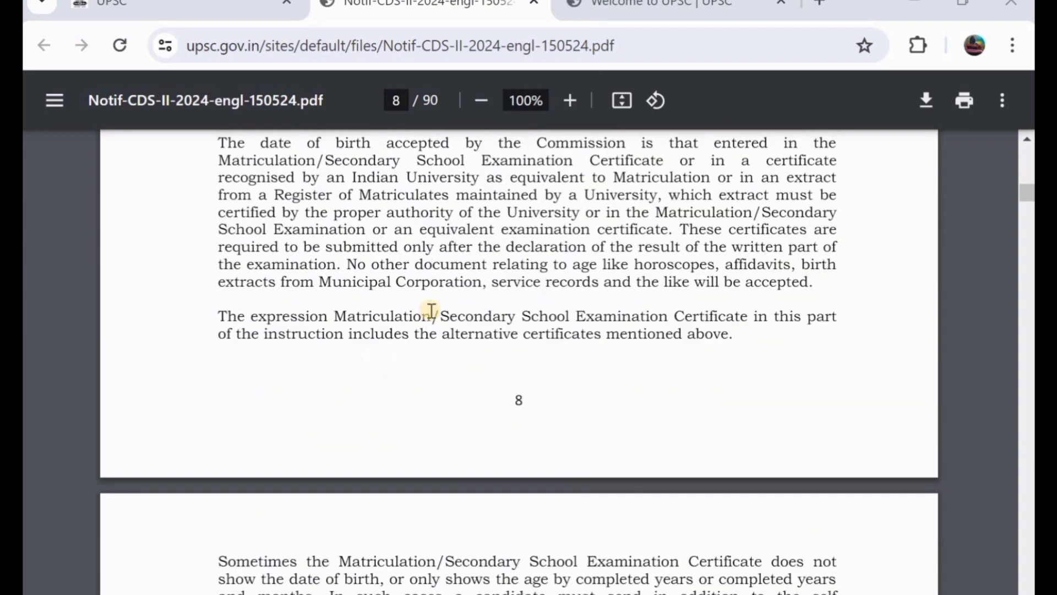
scroll(462, 271, down, 5)
scroll(463, 270, down, 14)
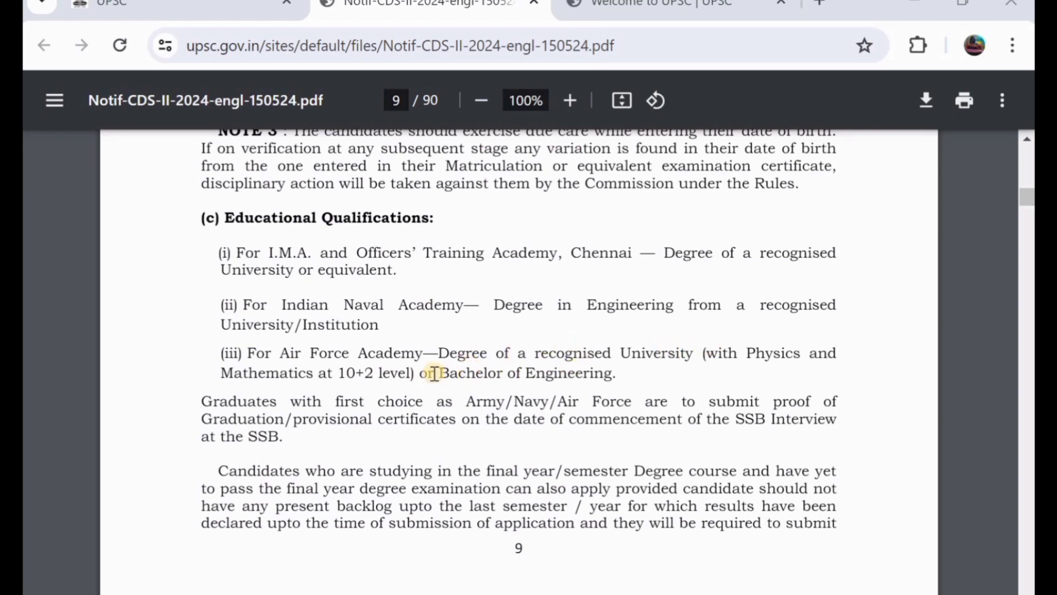
scroll(434, 374, down, 10)
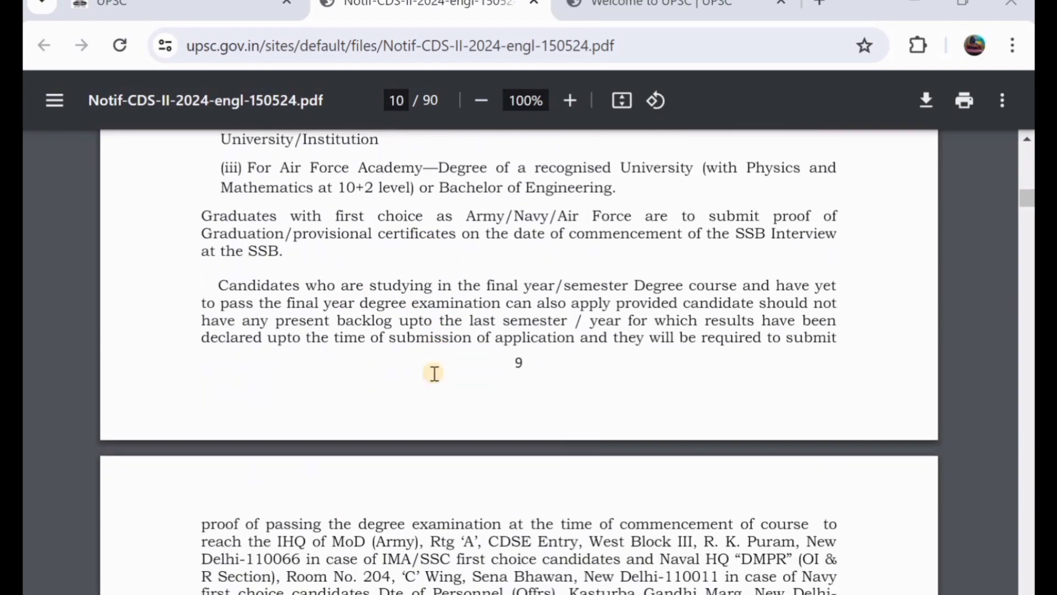
Scroll back up the notice, then move to the UPSC One Time Registration login tab.
scroll(435, 374, up, 15)
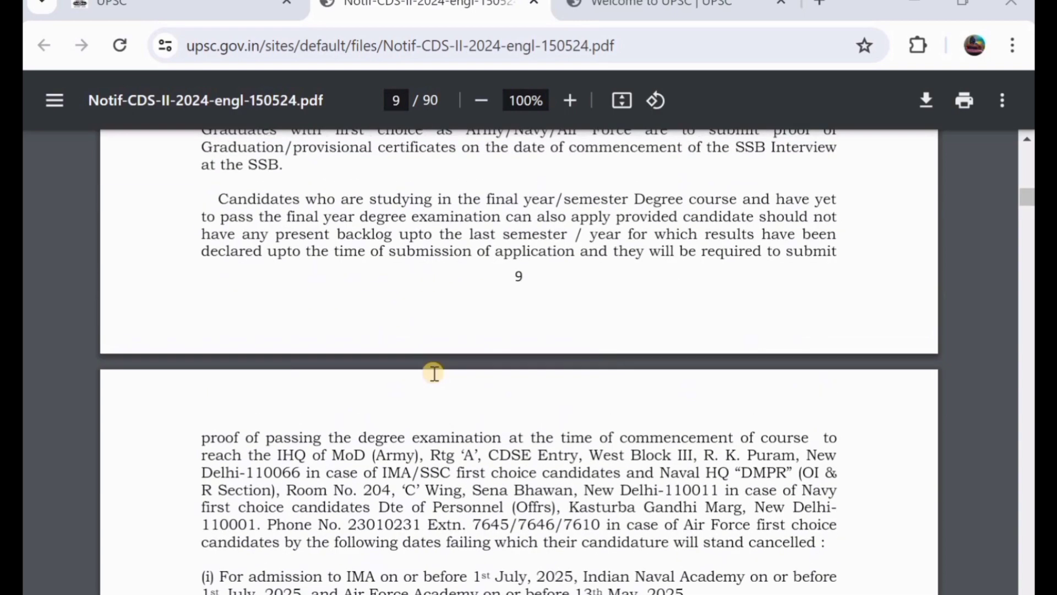
scroll(435, 374, up, 8)
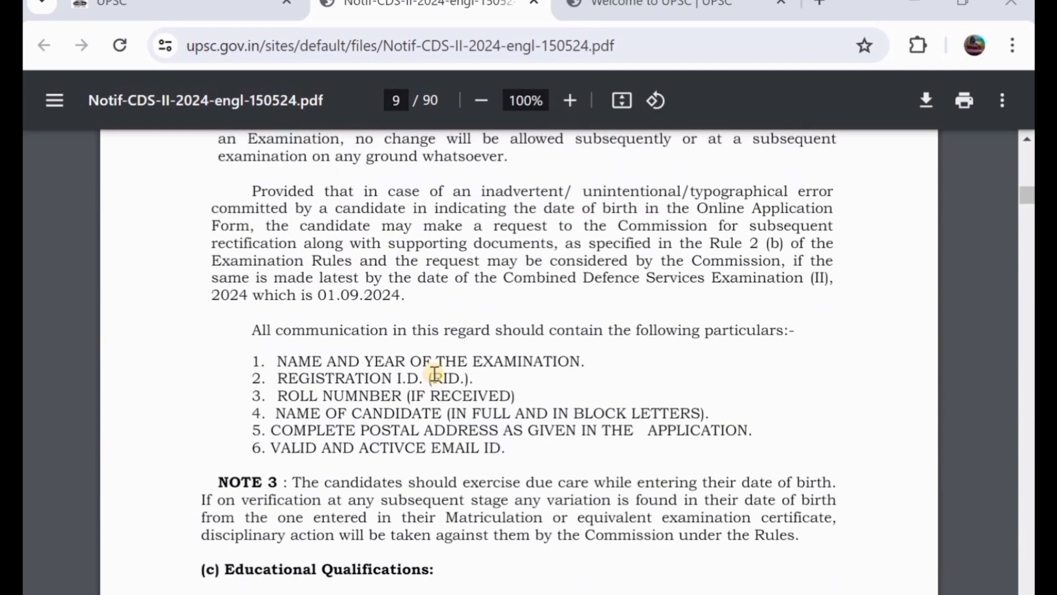
scroll(434, 374, up, 8)
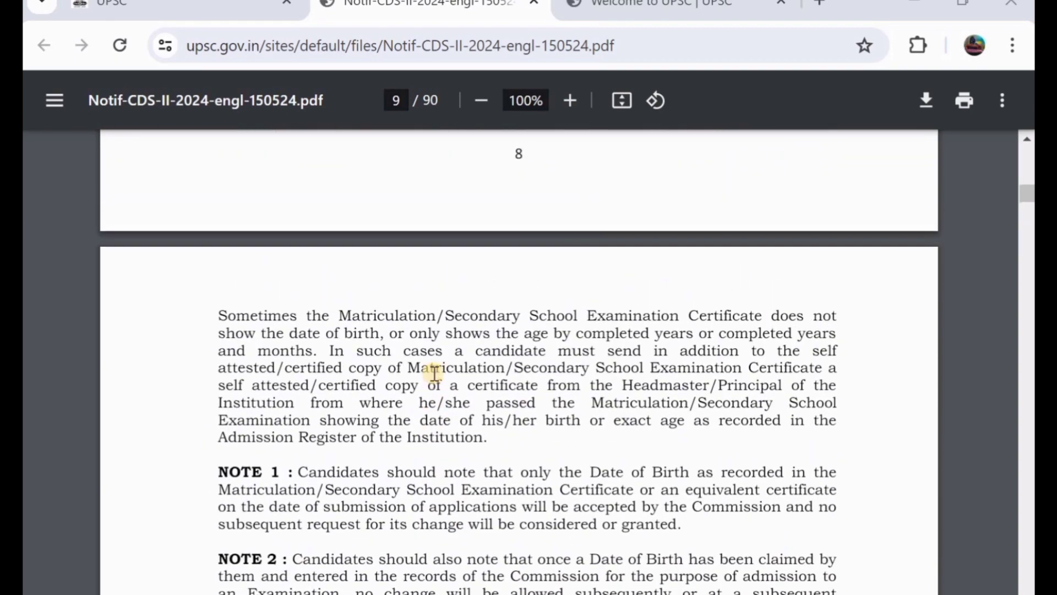
scroll(435, 374, up, 6)
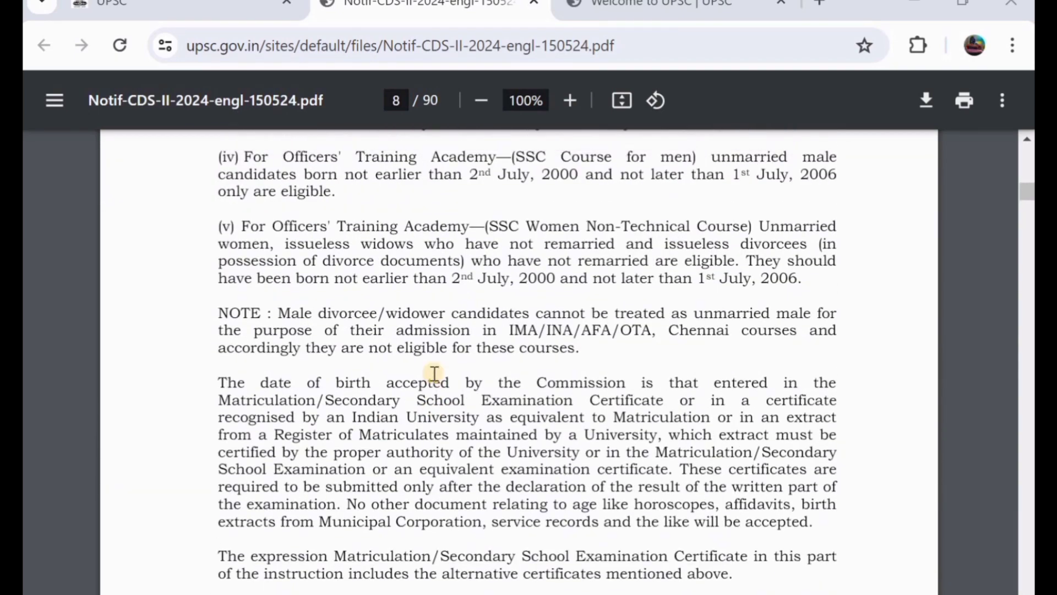
key(ctrl+shift+Tab)
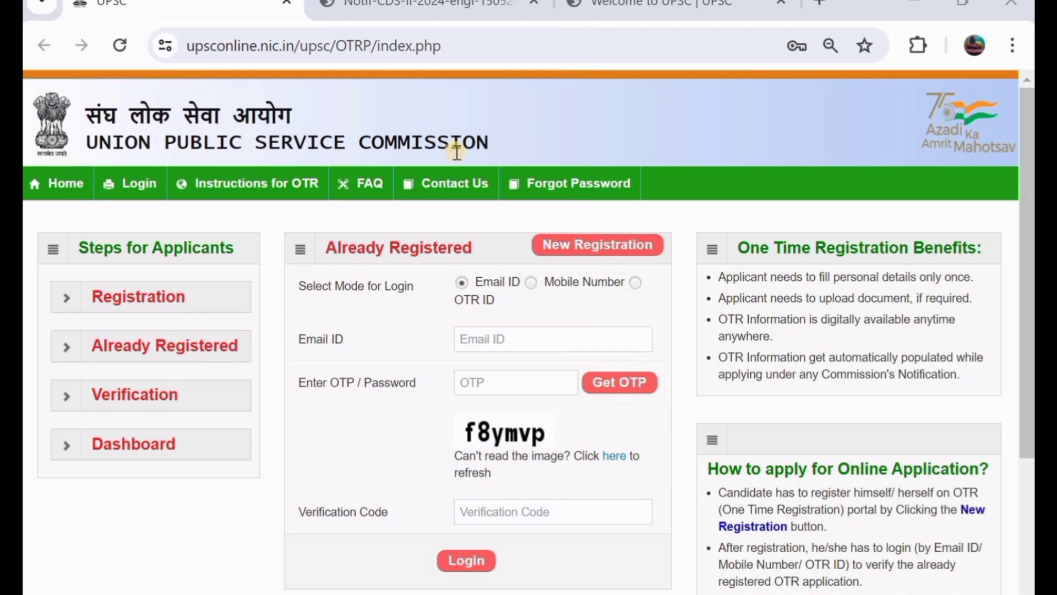
Sign in to the OTR account in OTR ID mode with the ID, password and verification code.
scroll(457, 152, down, 1)
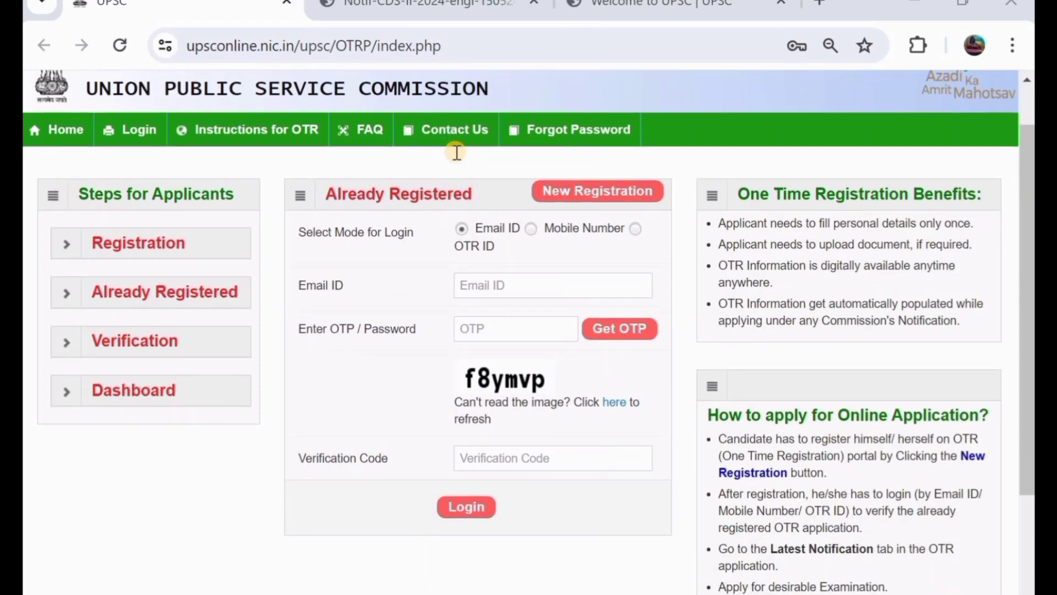
scroll(454, 170, up, 1)
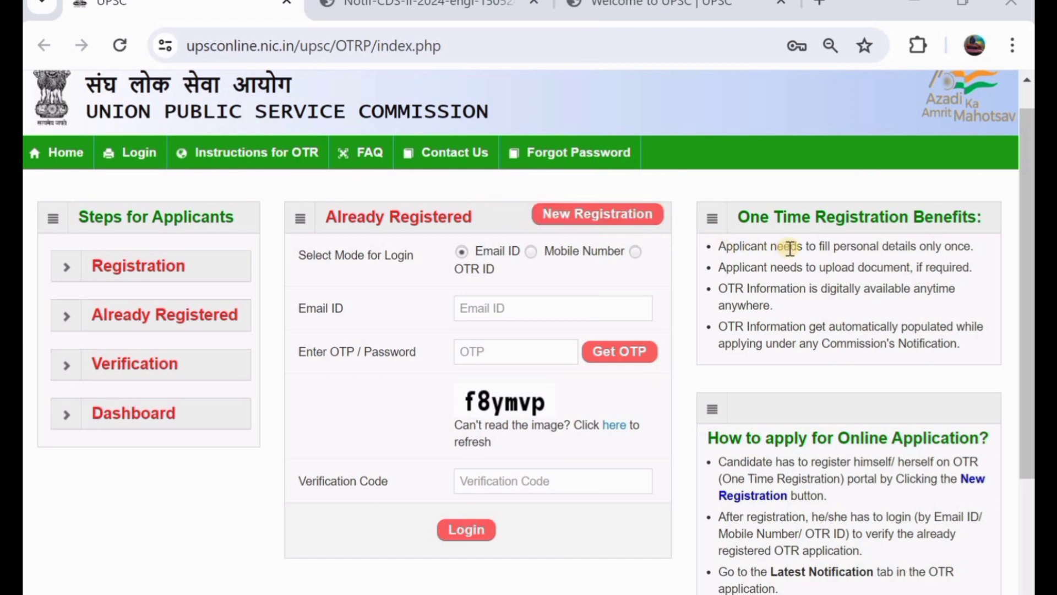
scroll(503, 193, down, 1)
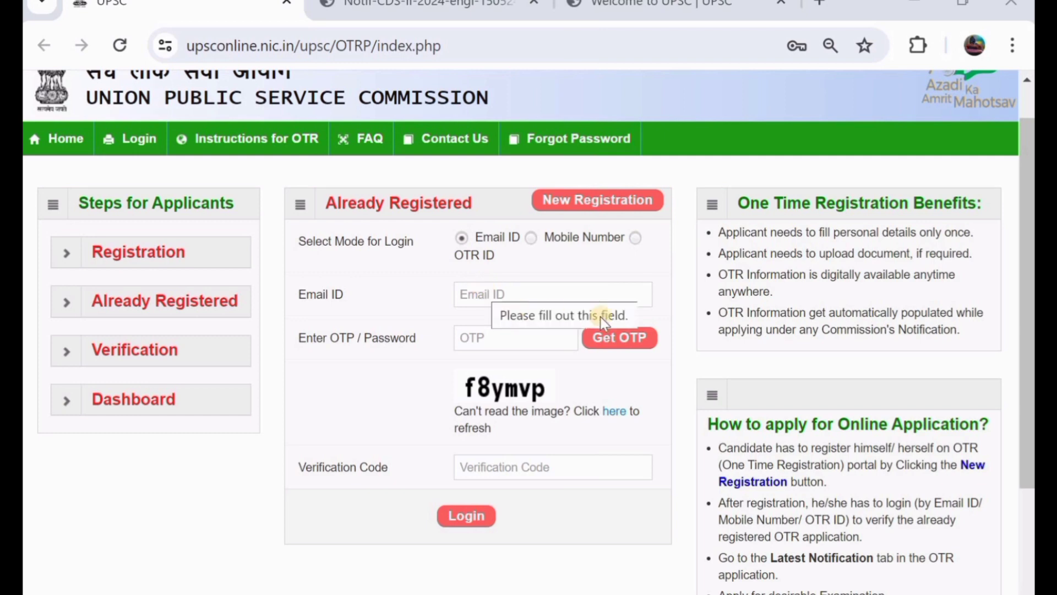
click(629, 338)
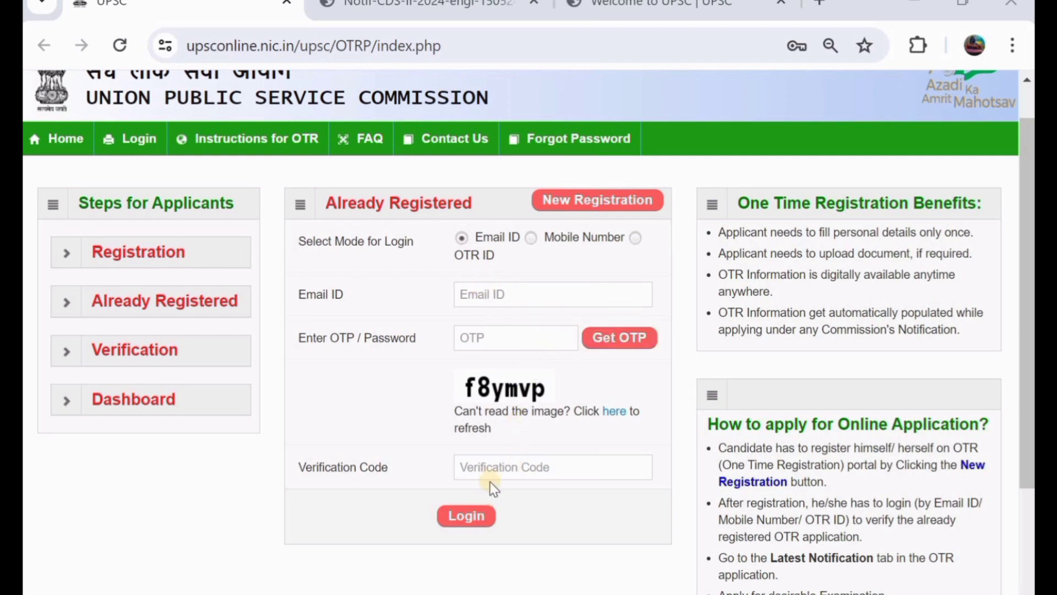
click(532, 238)
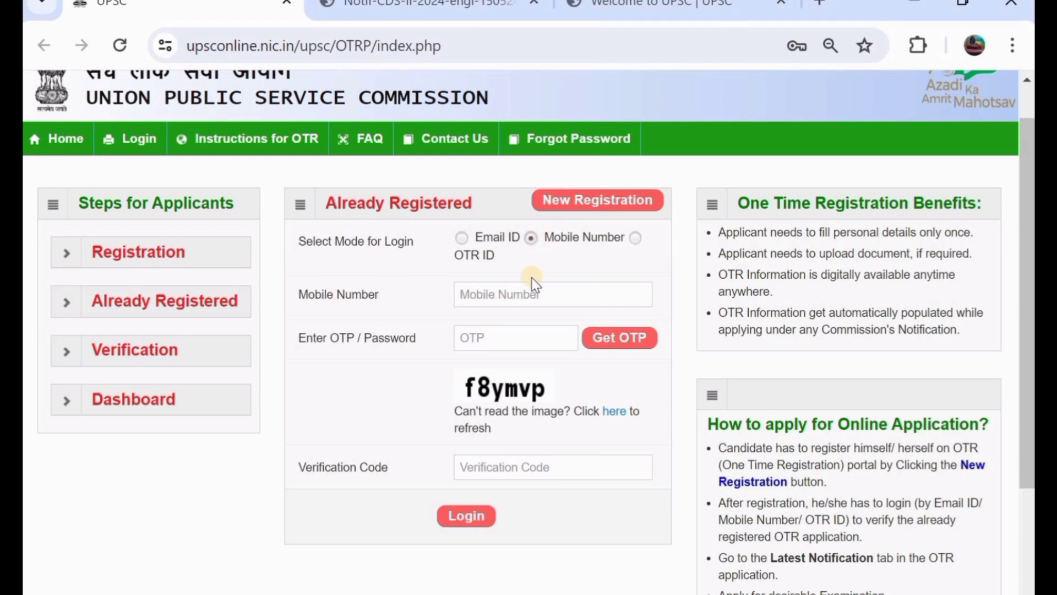
click(636, 237)
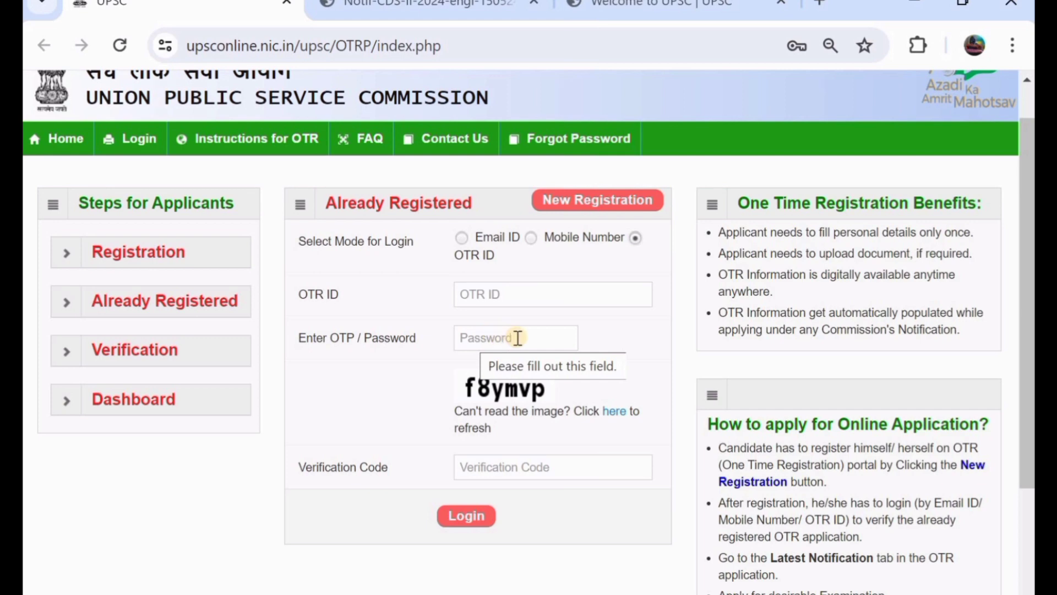
click(465, 514)
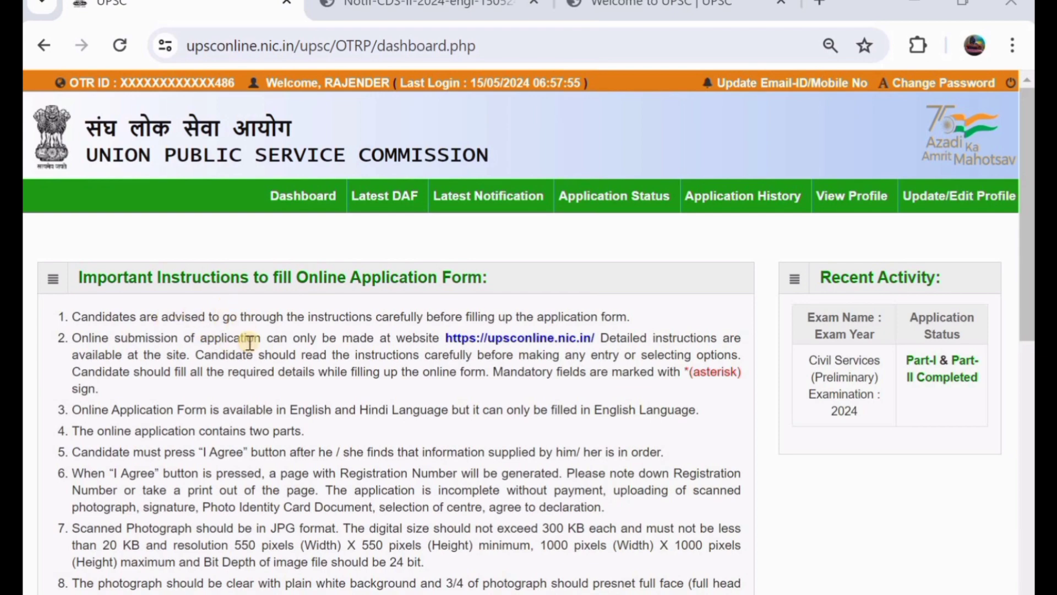
scroll(249, 342, down, 3)
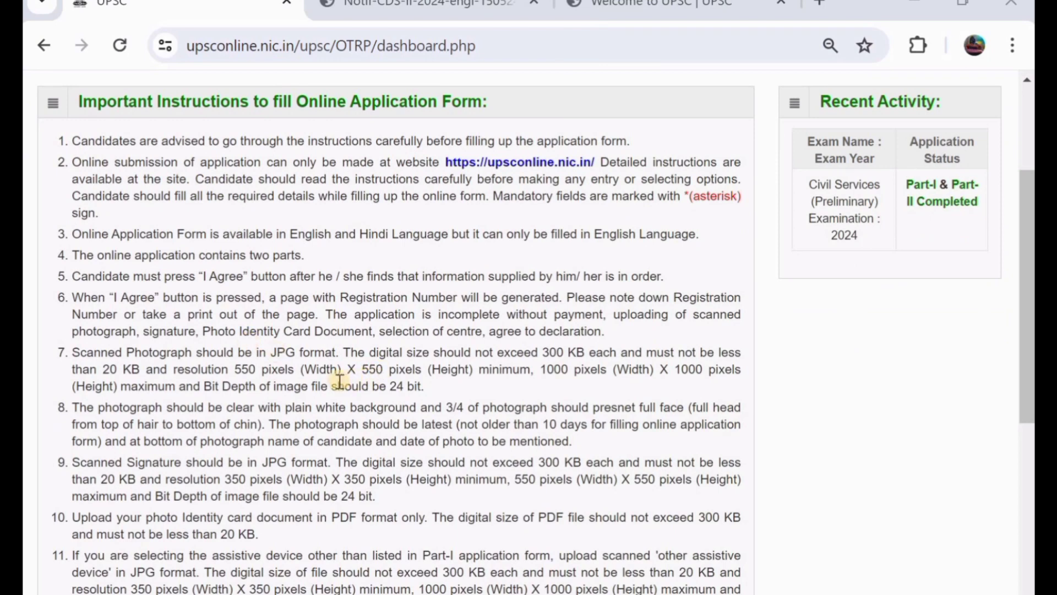
scroll(340, 380, down, 2)
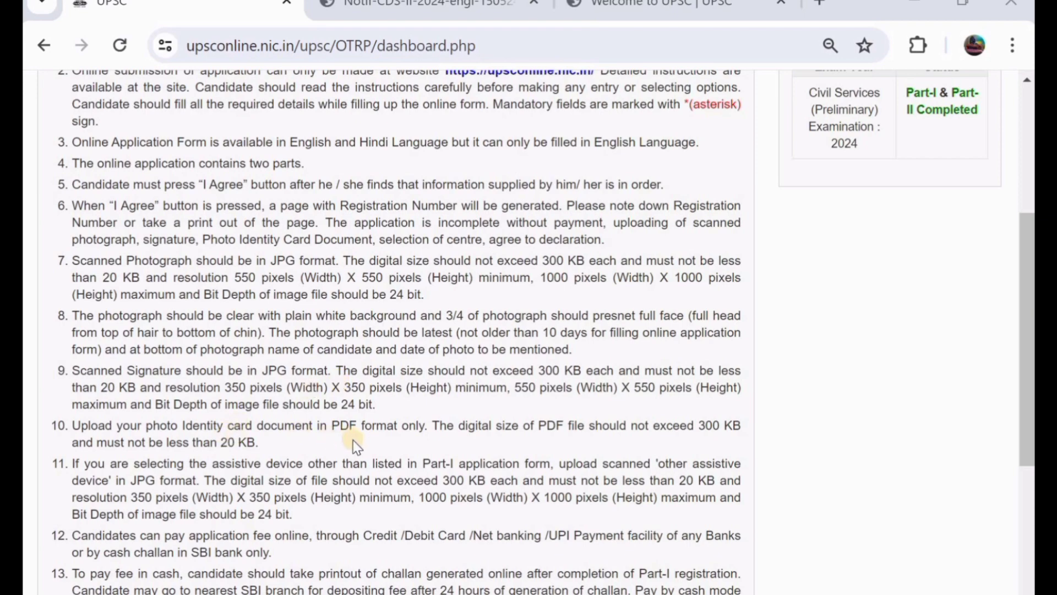
scroll(352, 440, down, 1)
scroll(353, 441, down, 2)
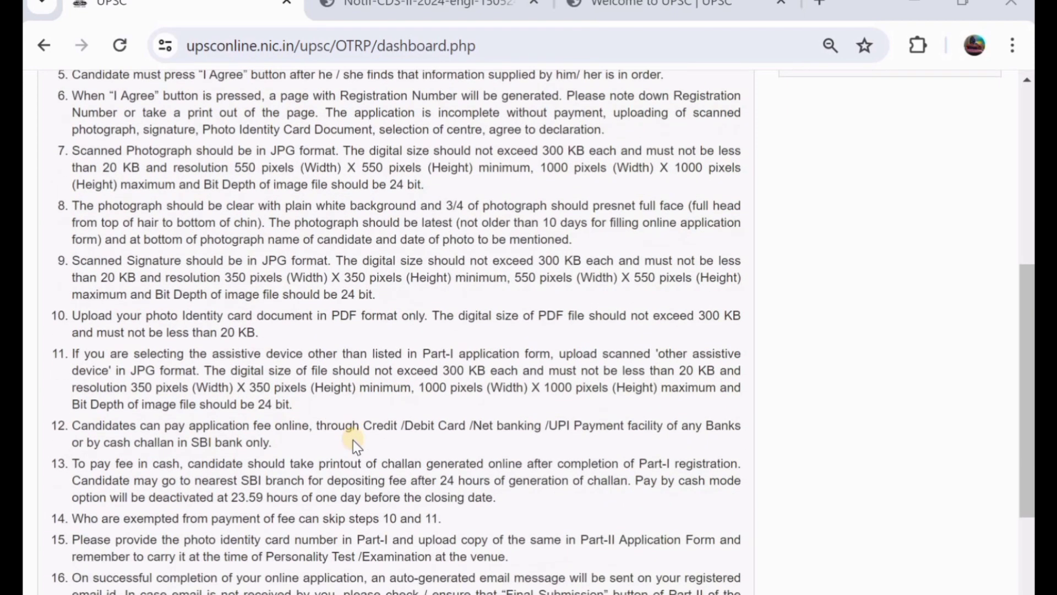
scroll(352, 440, down, 1)
scroll(352, 441, up, 8)
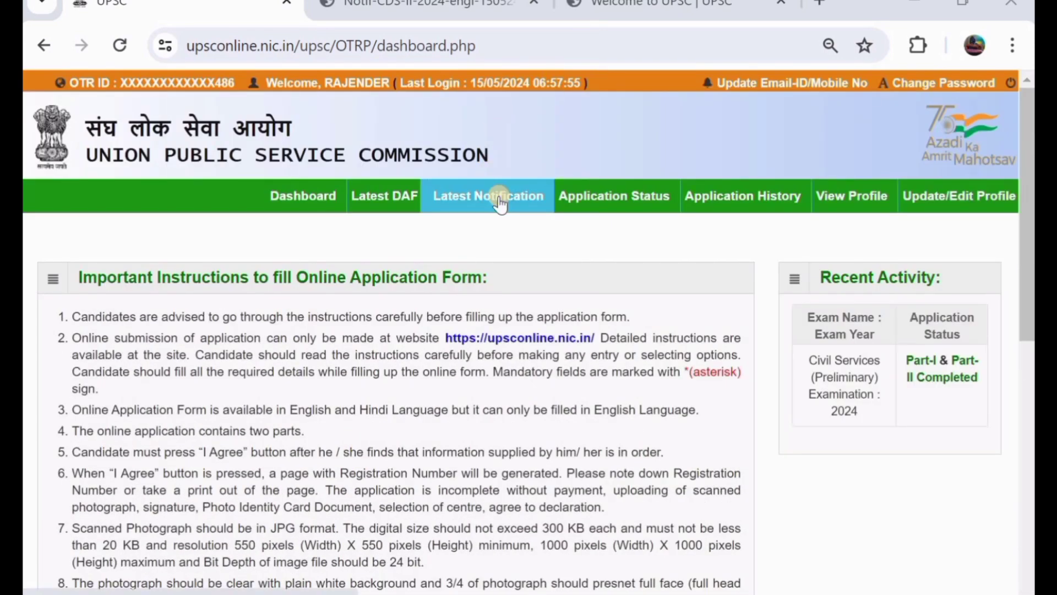
Open Latest Notification and scroll down to the CDS (II) 2024 entry.
click(499, 198)
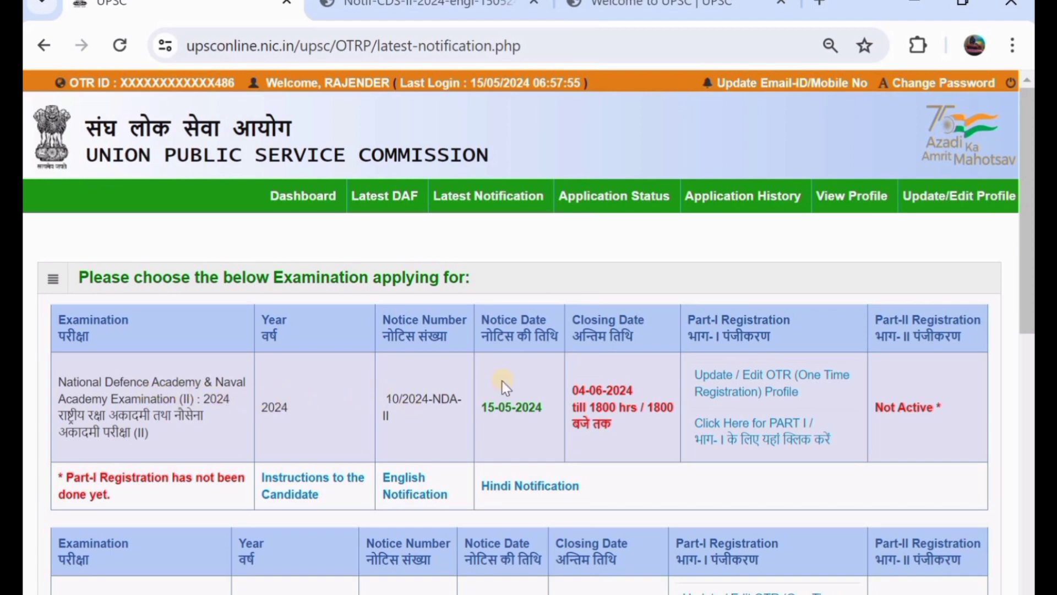
scroll(503, 385, down, 3)
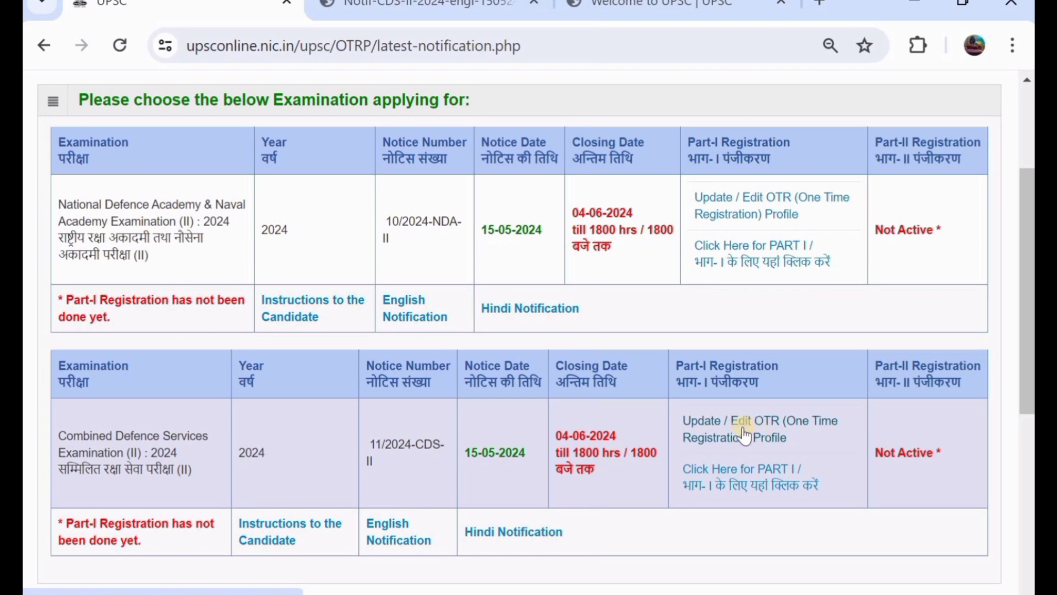
Start CDS (II) 2024 Part-I and read through the important-instructions guideline page.
click(719, 478)
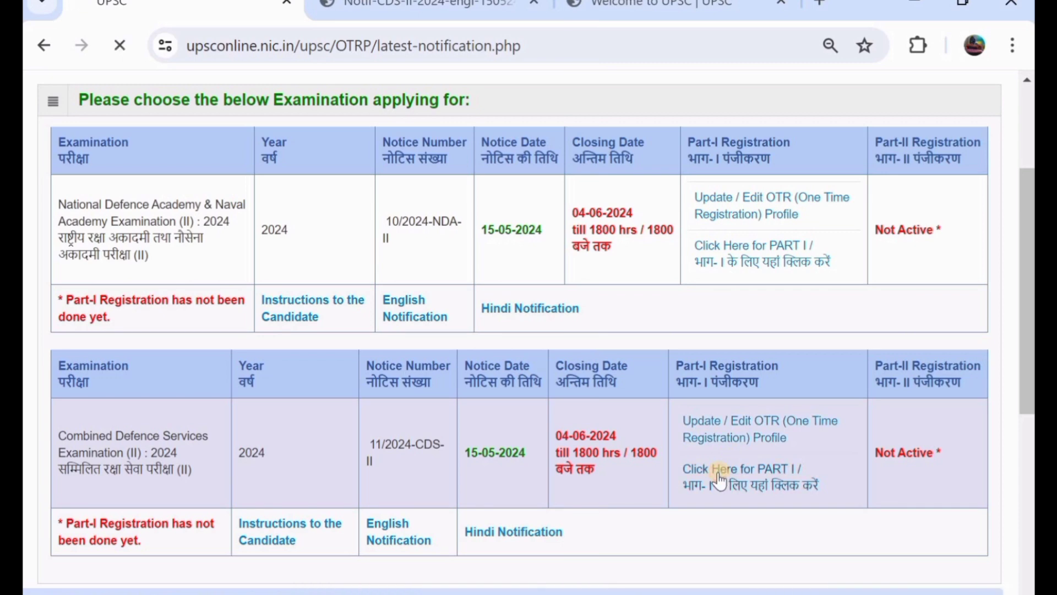
scroll(501, 360, down, 1)
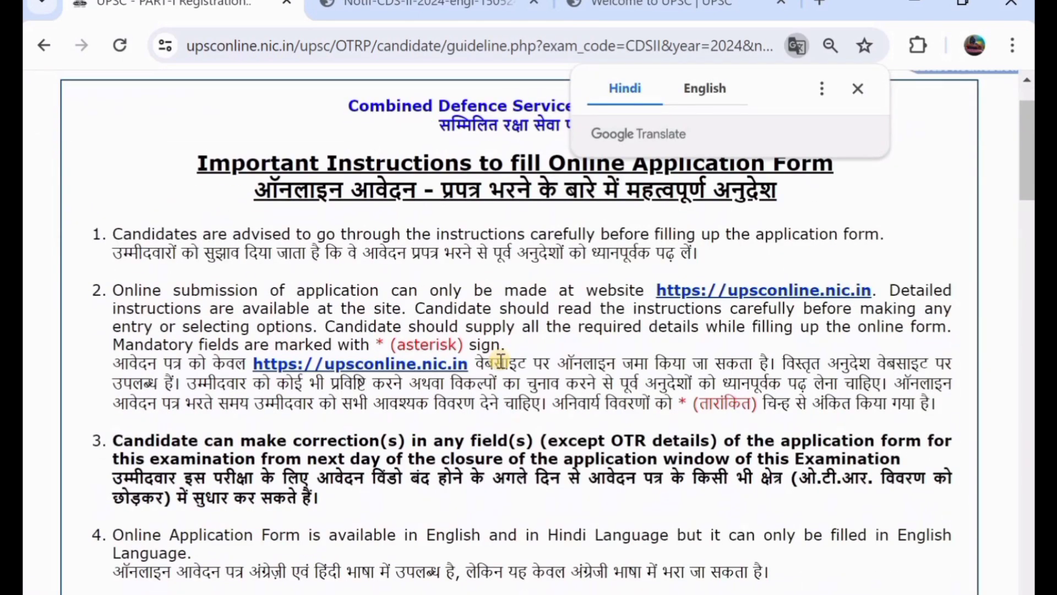
scroll(501, 361, up, 1)
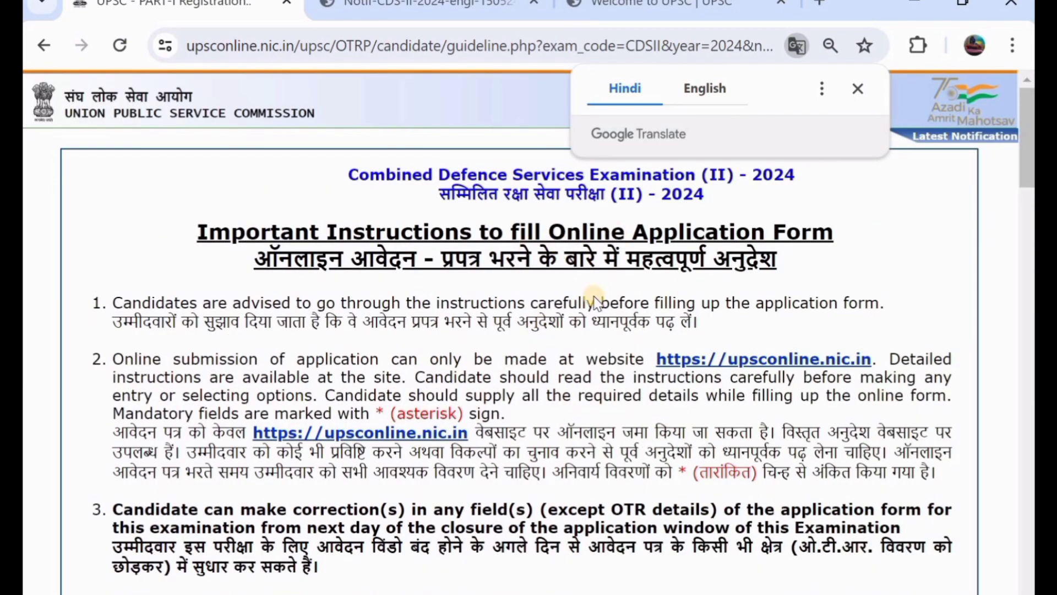
scroll(526, 383, down, 18)
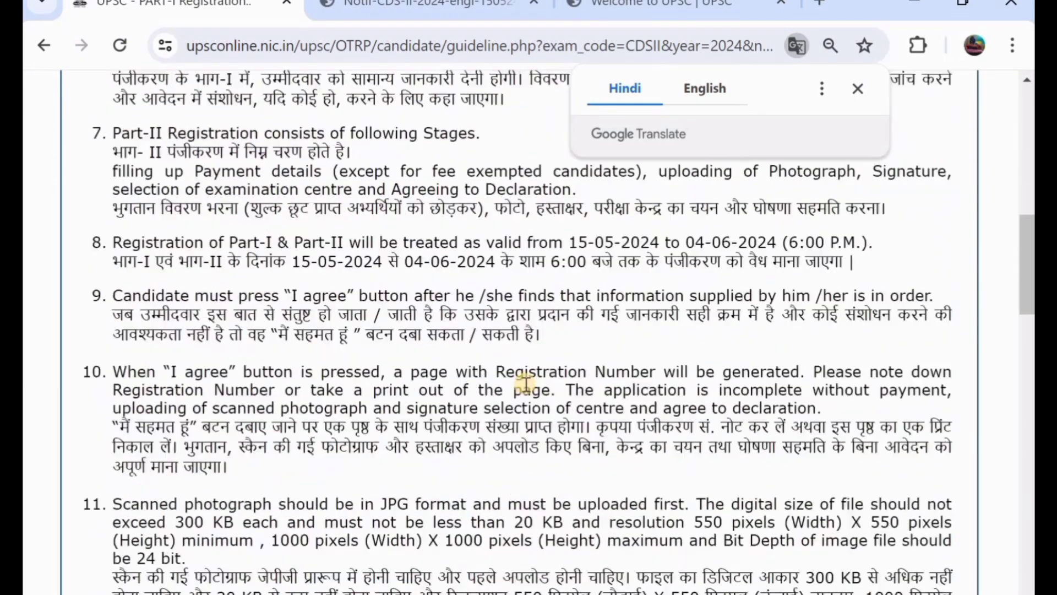
scroll(526, 384, down, 10)
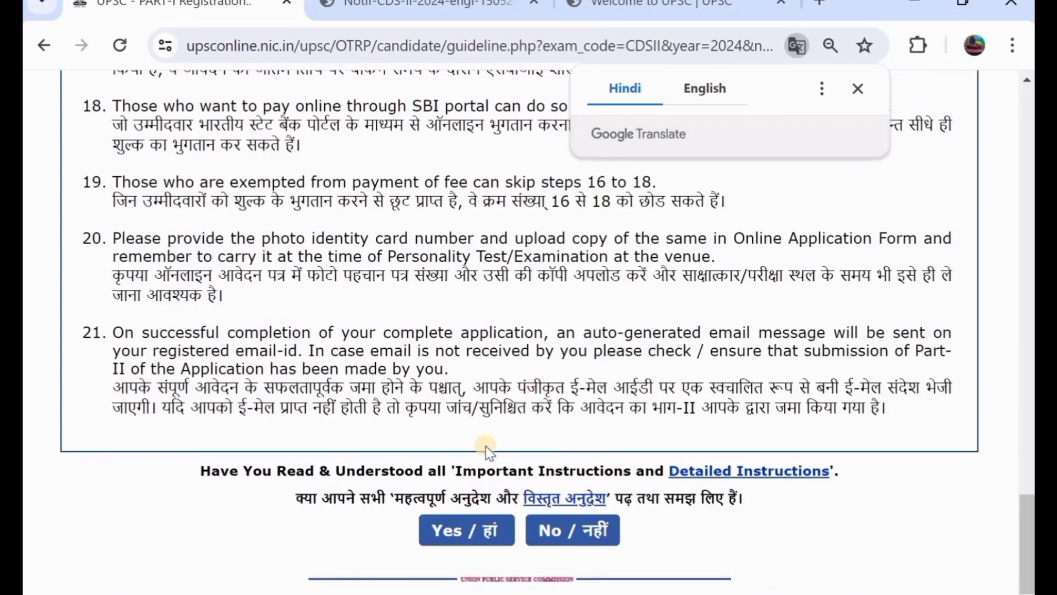
Answer Yes to having read the instructions and scroll to Examination Application Details.
click(466, 528)
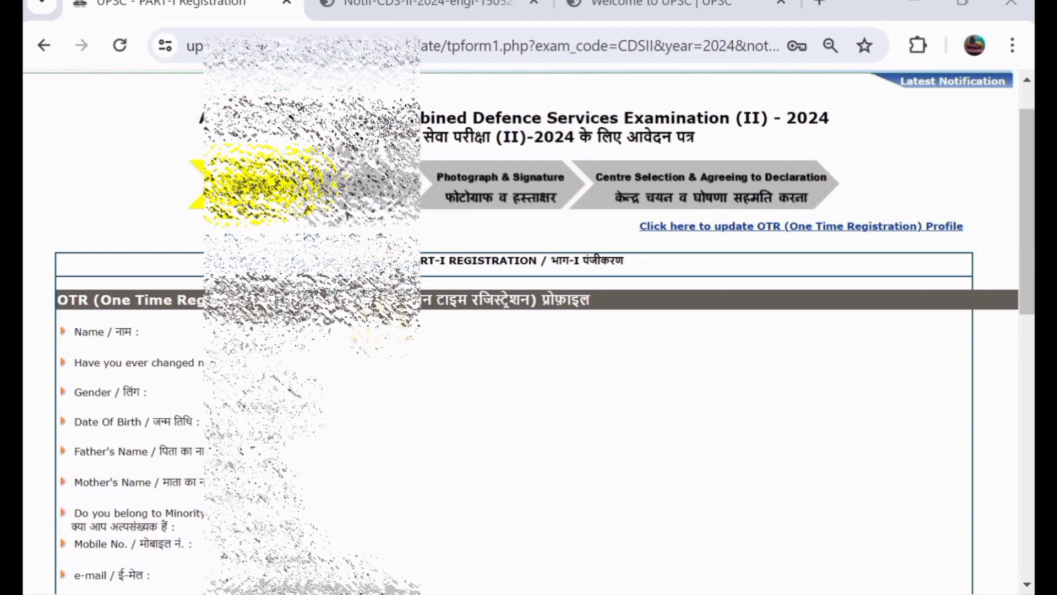
scroll(528, 330, down, 1)
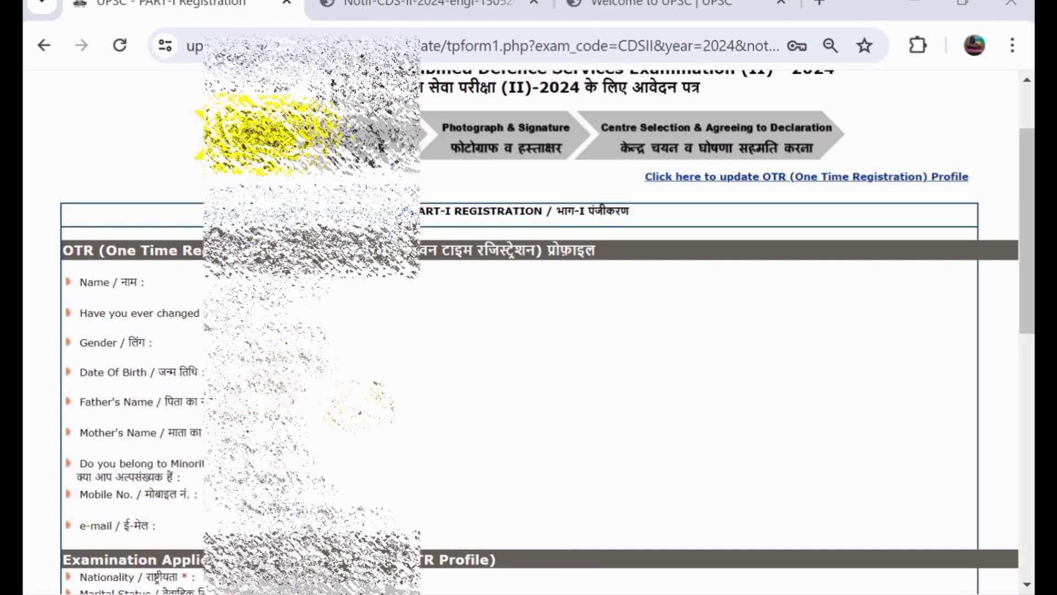
scroll(359, 406, down, 4)
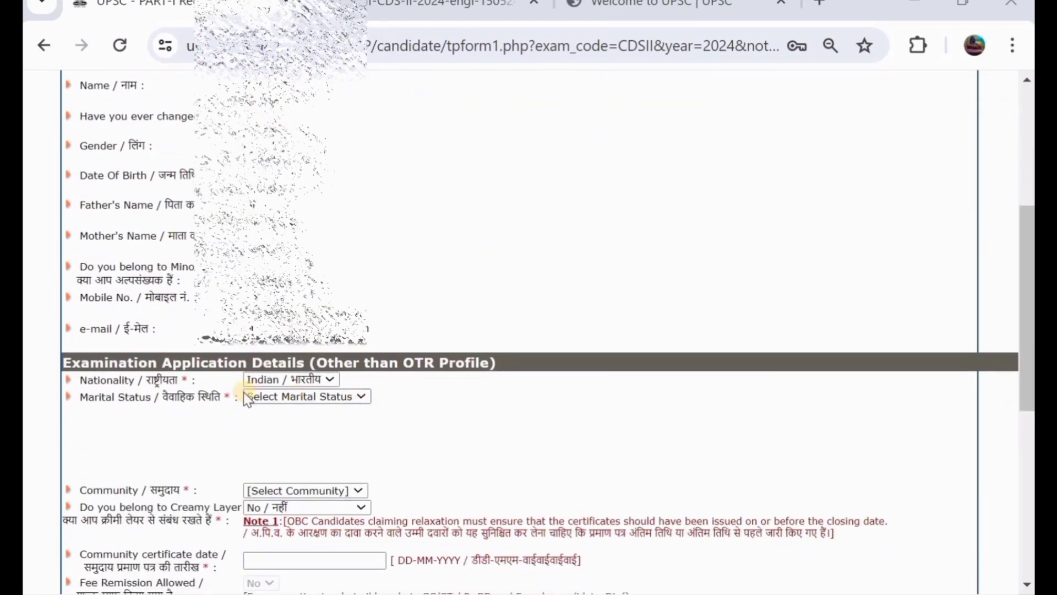
Set marital status to Unmarried and community to OBC.
click(292, 399)
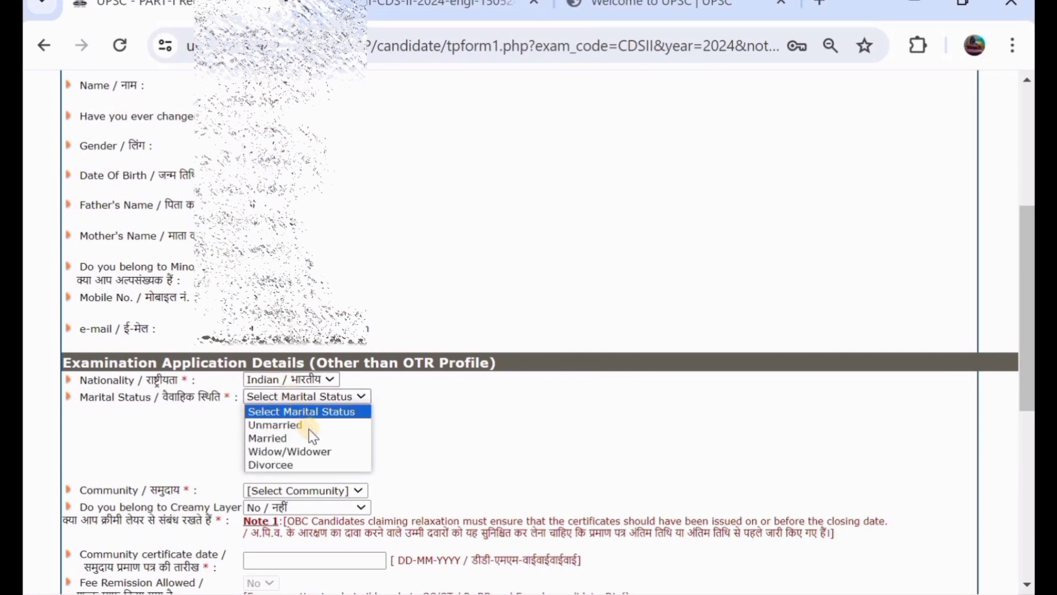
click(309, 429)
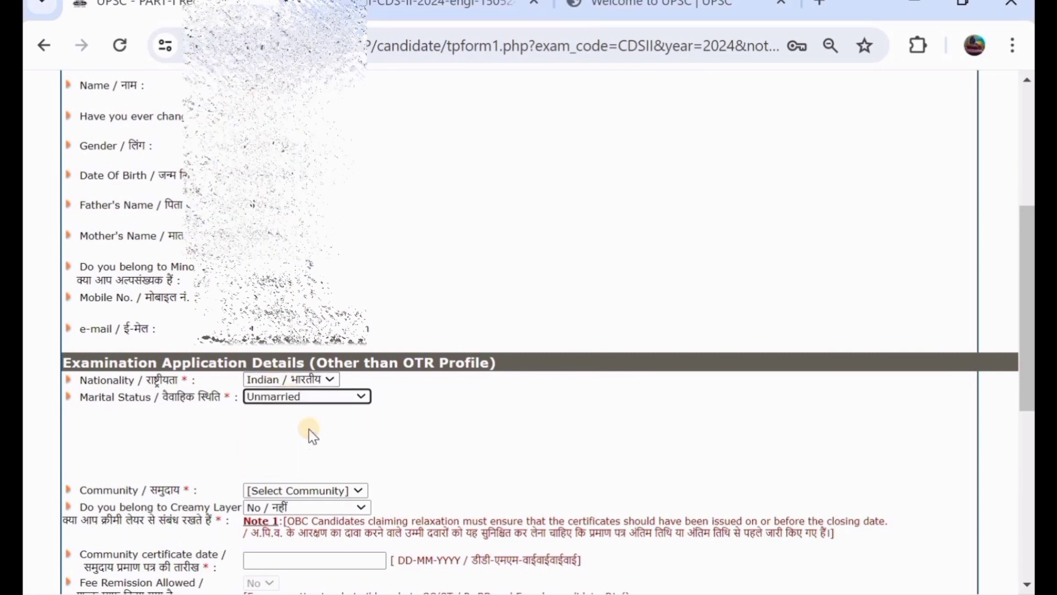
scroll(312, 436, down, 2)
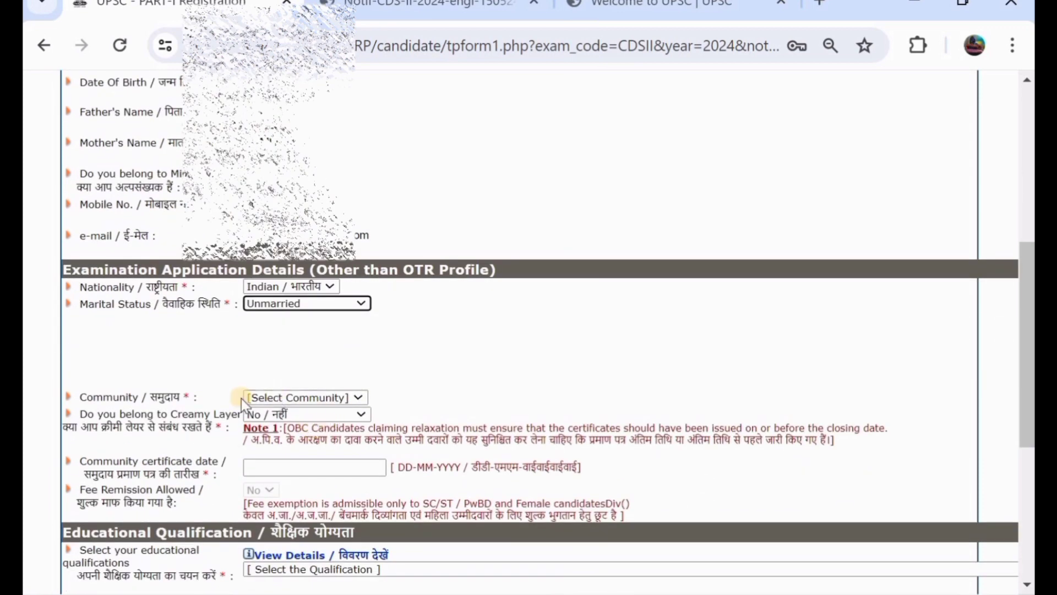
click(267, 398)
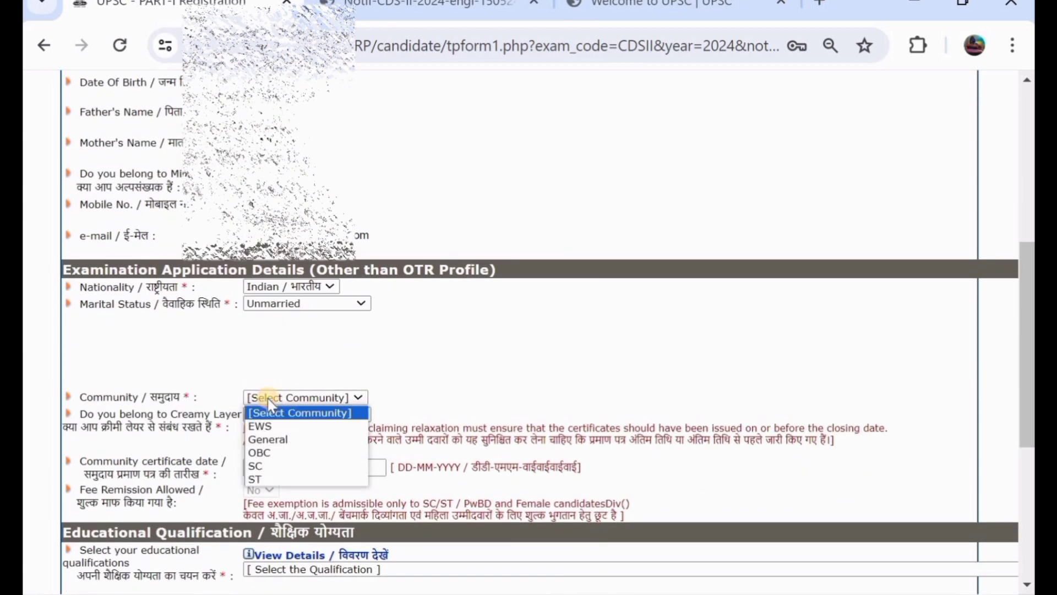
click(283, 439)
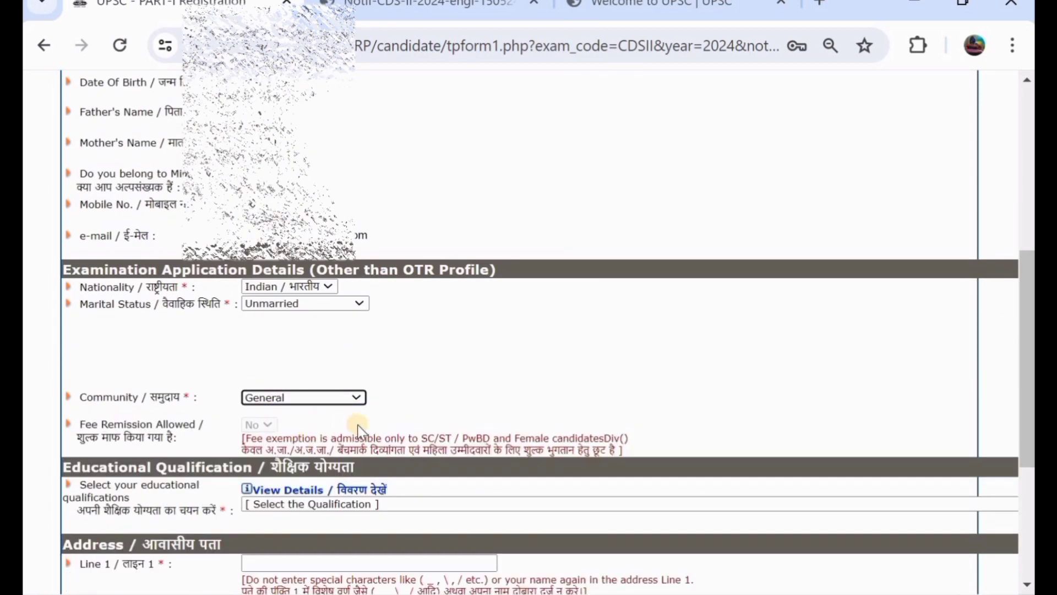
click(335, 403)
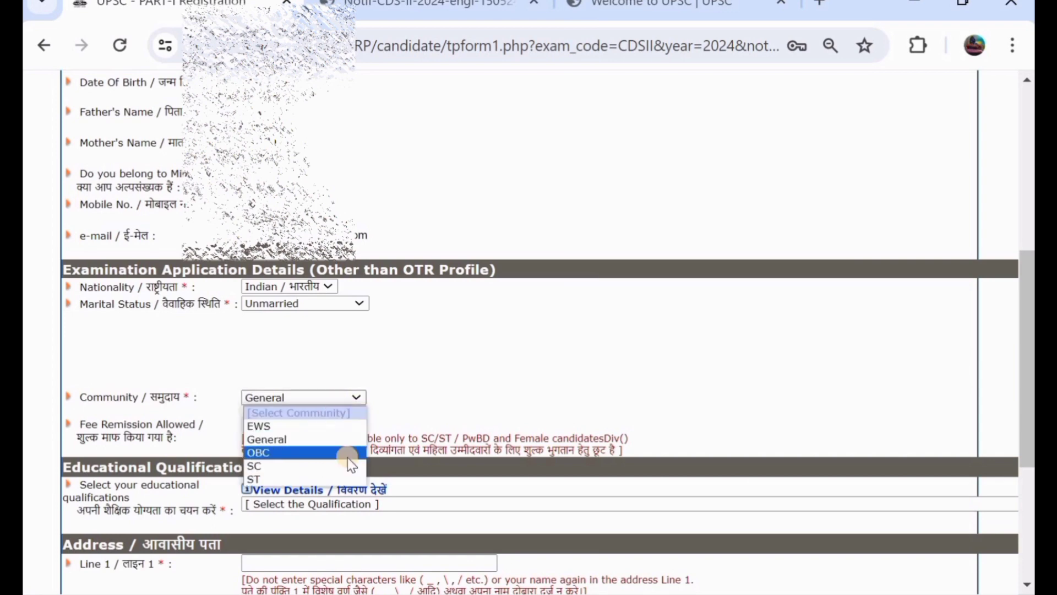
click(349, 455)
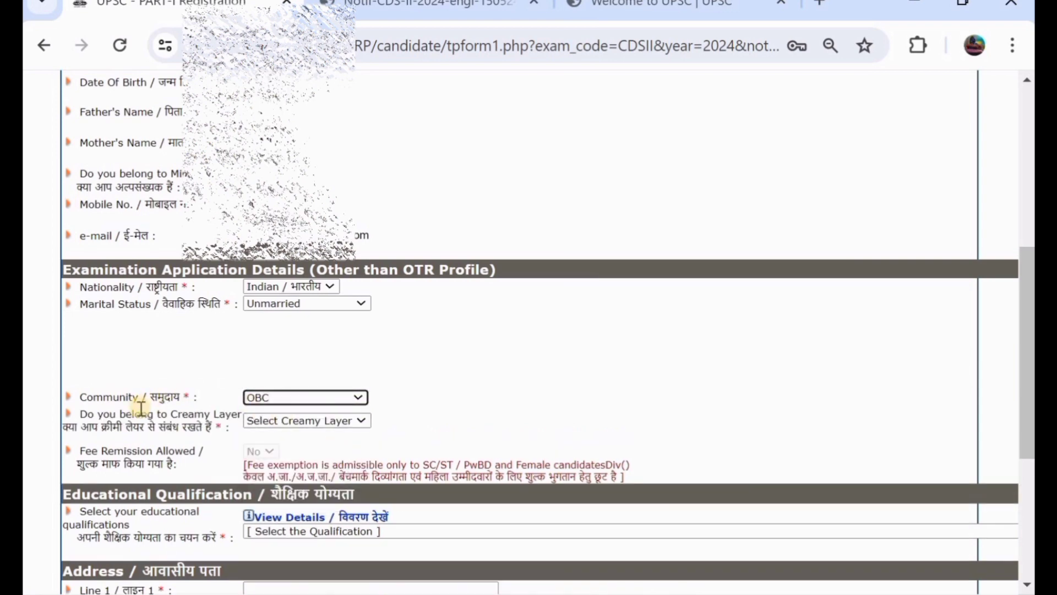
Answer No to the creamy layer question.
click(285, 426)
click(295, 463)
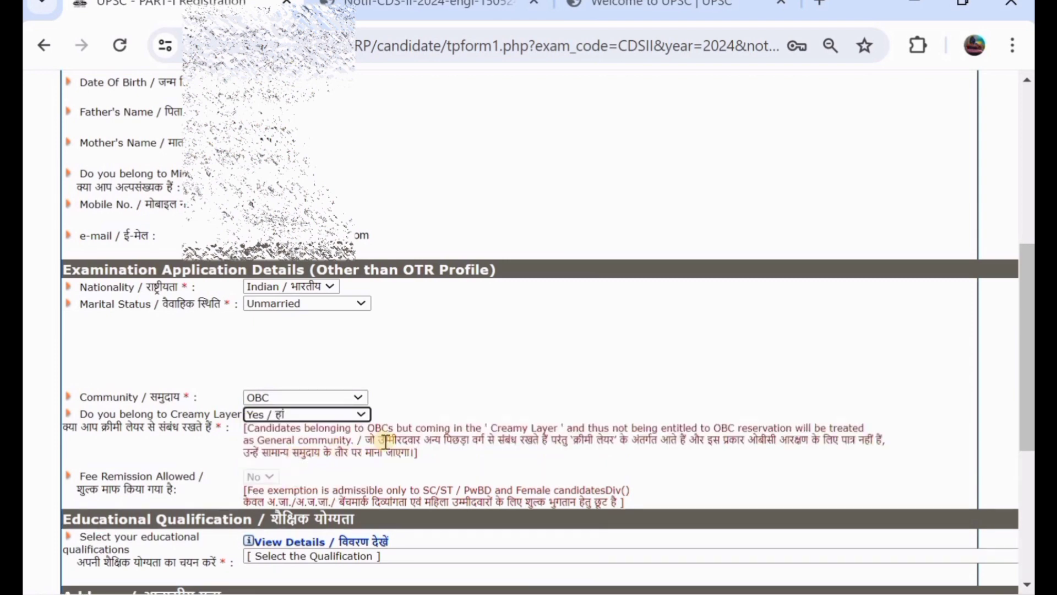
click(302, 417)
click(307, 444)
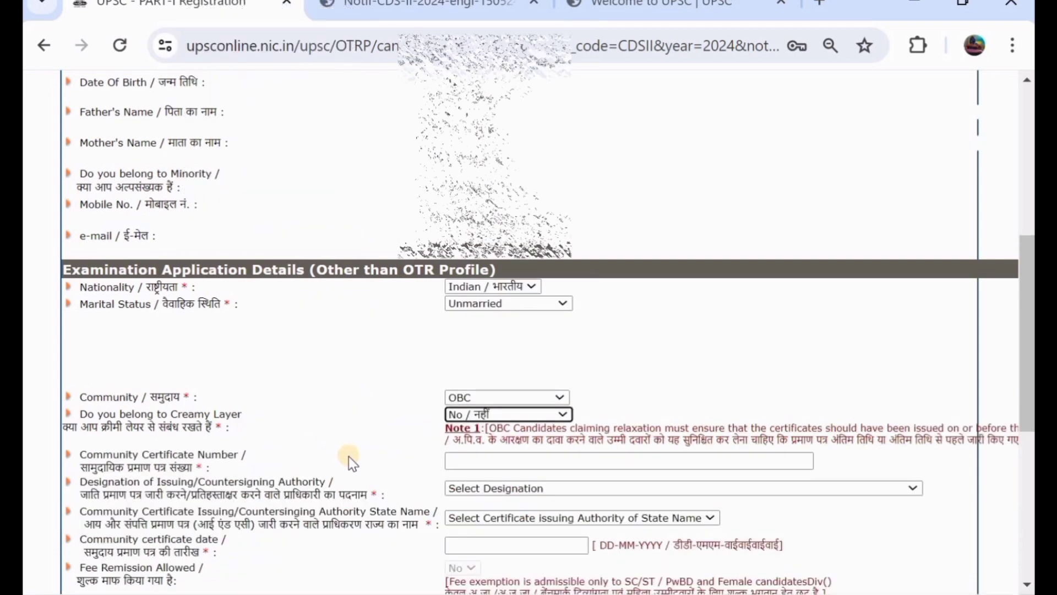
scroll(349, 456, down, 1)
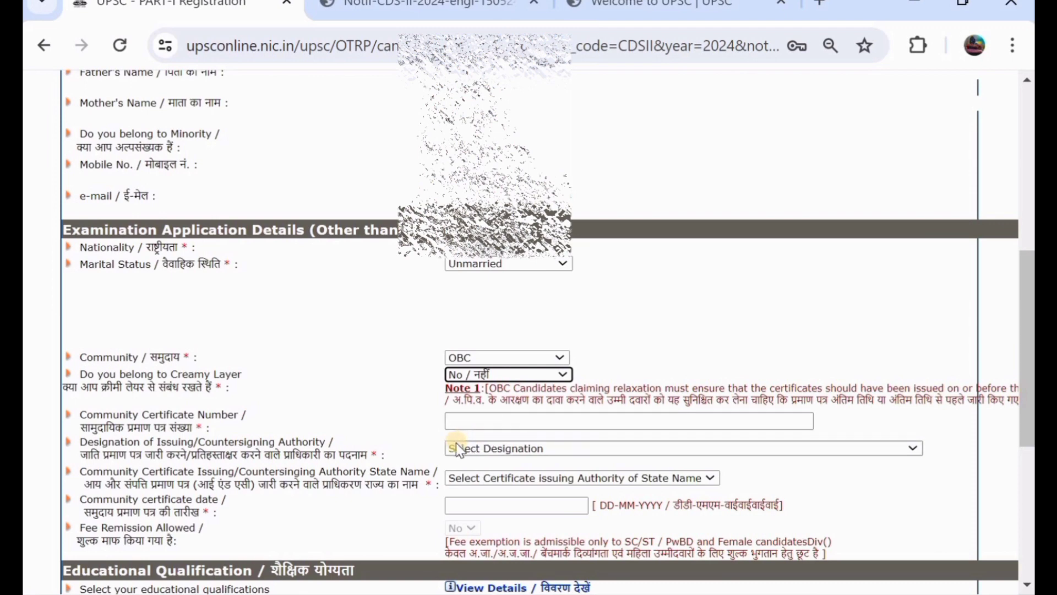
Set the certificate issuing authority to Tehsildar with Telangana as the state.
click(474, 448)
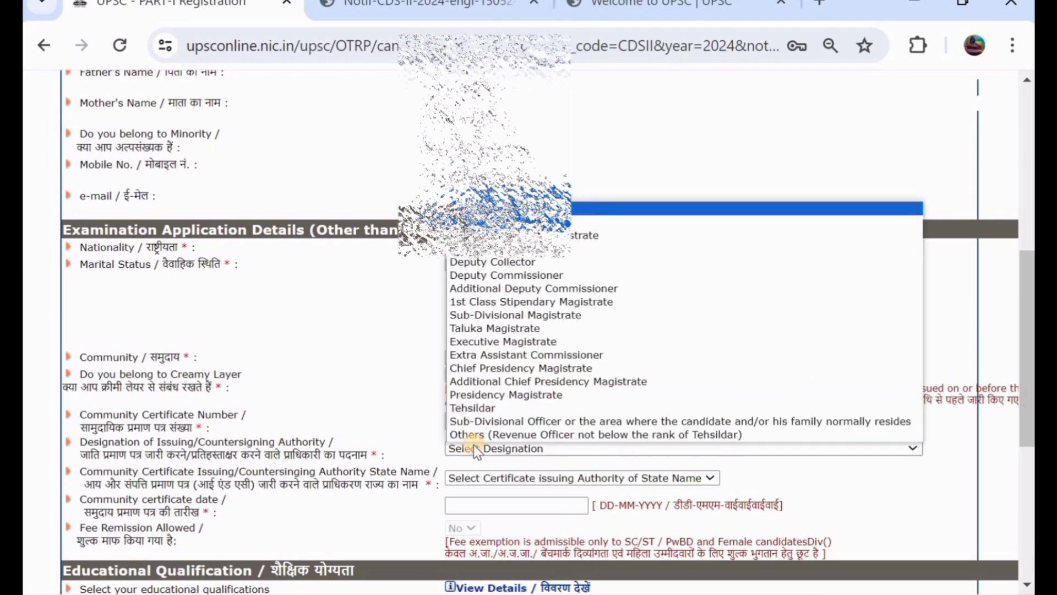
click(499, 409)
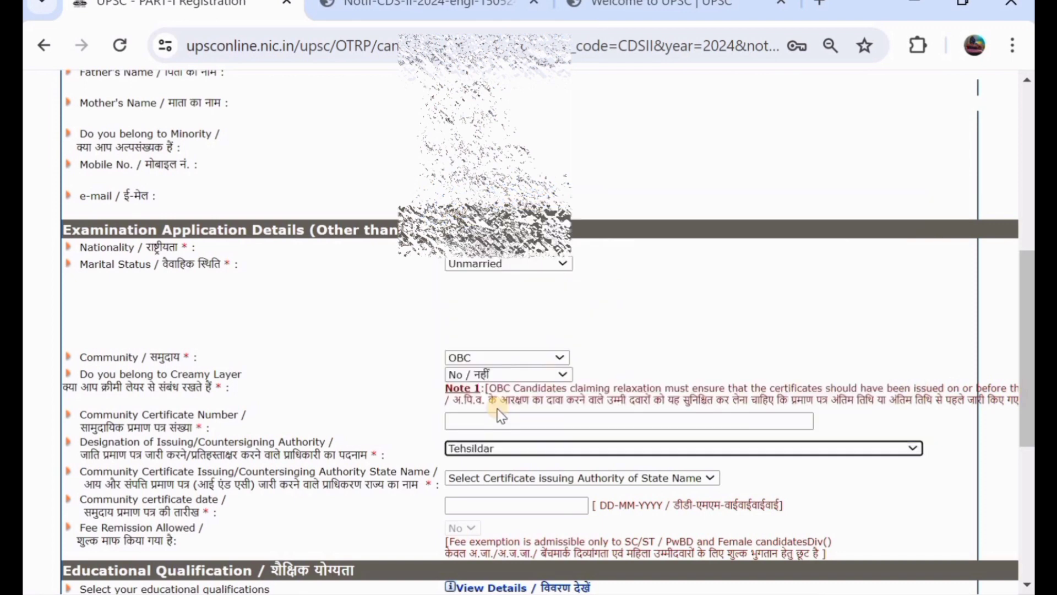
scroll(500, 415, down, 1)
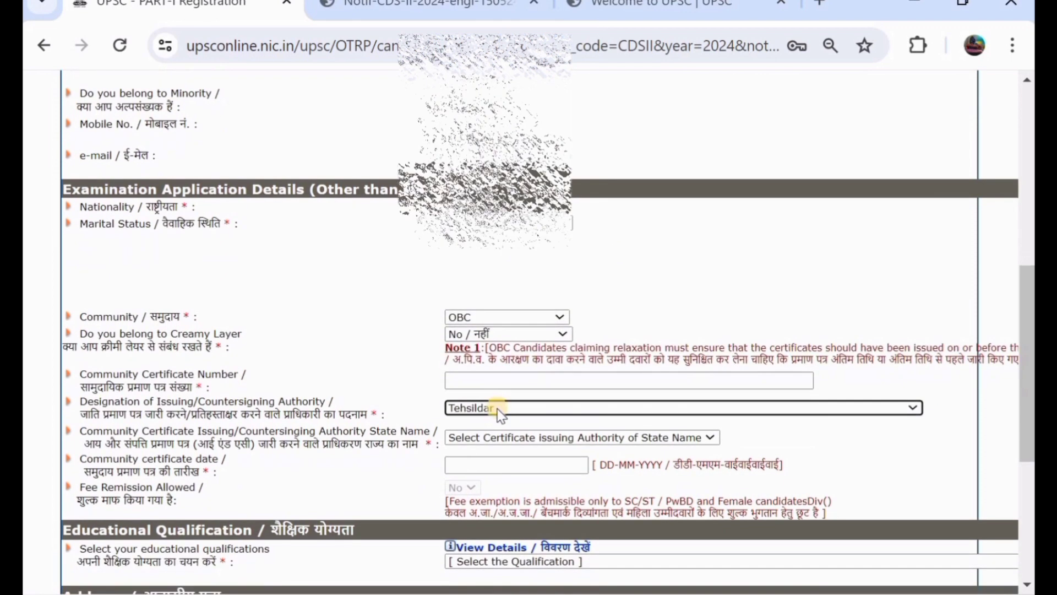
click(482, 437)
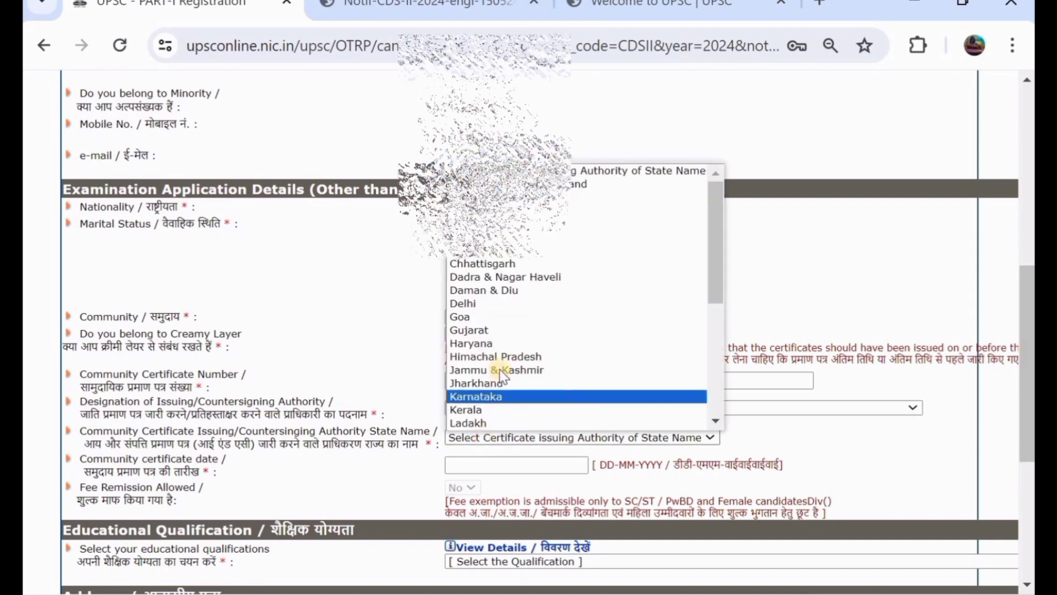
scroll(504, 369, down, 4)
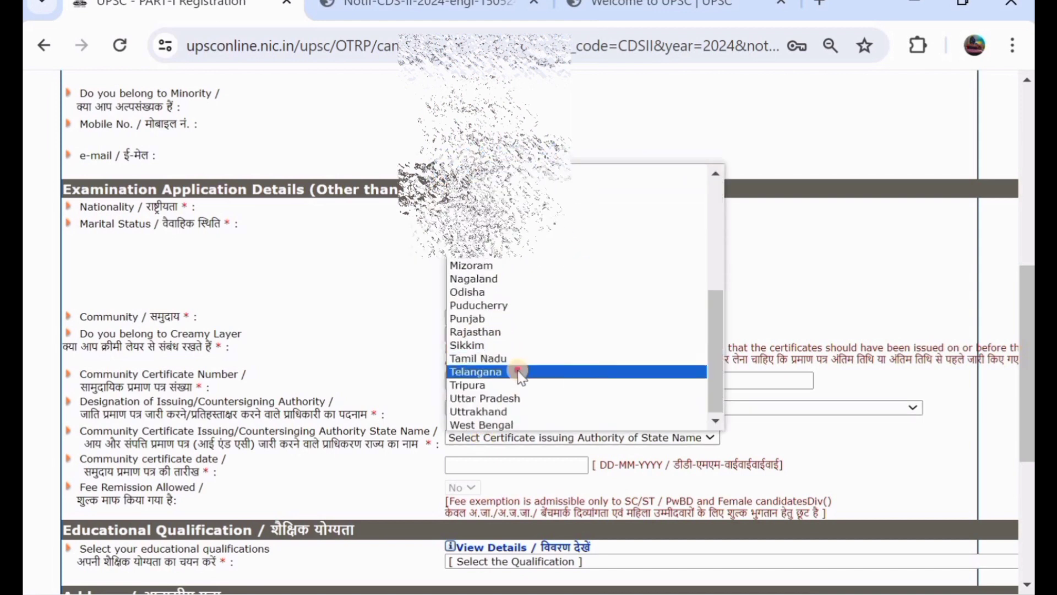
click(516, 371)
scroll(518, 371, down, 1)
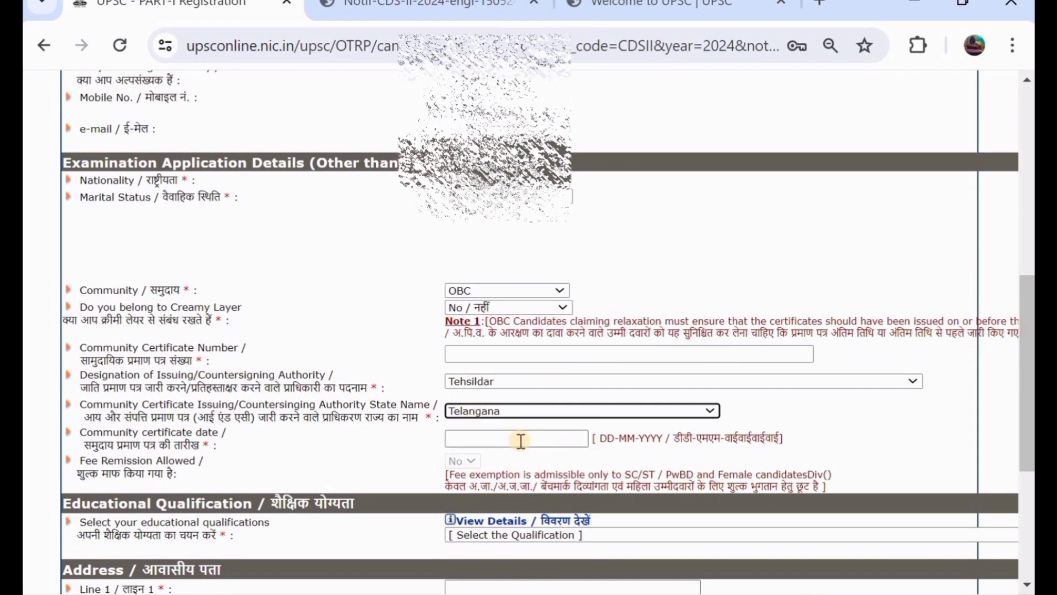
Change community to ST and reselect Tehsildar in Telangana as the issuing authority.
click(507, 291)
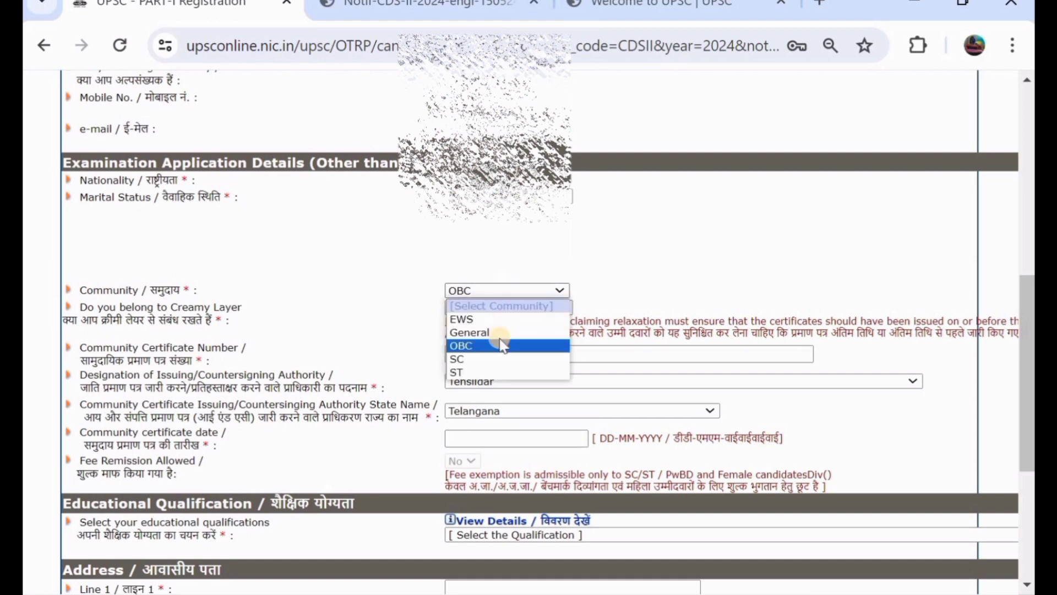
click(504, 370)
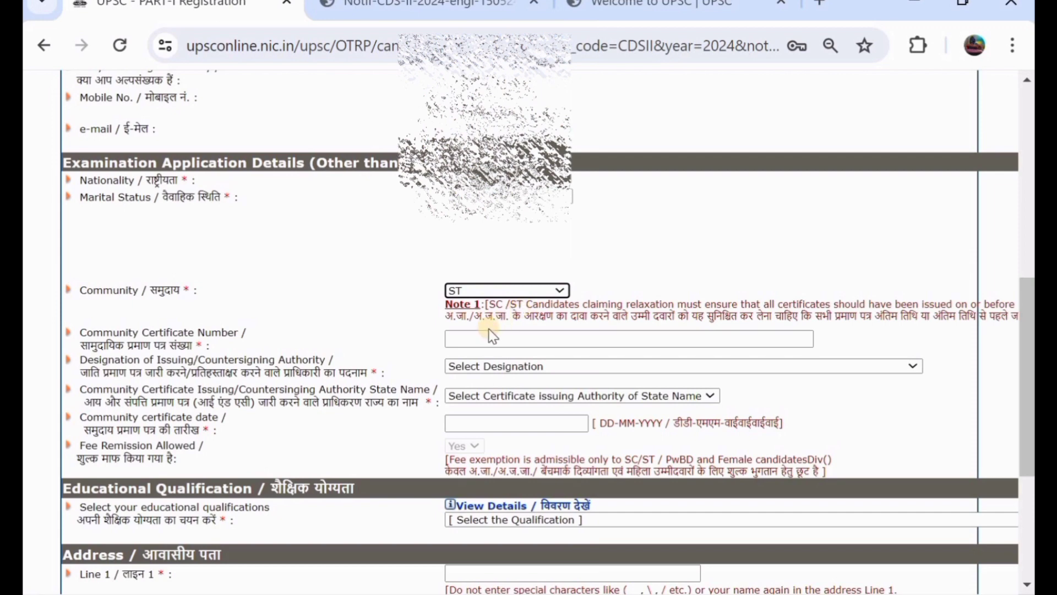
click(534, 369)
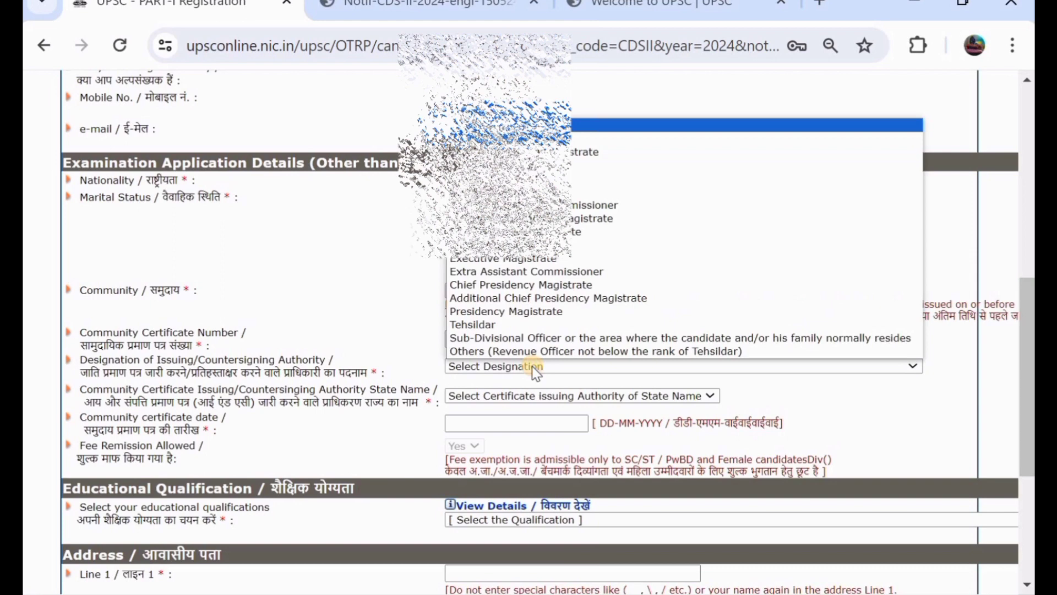
click(561, 324)
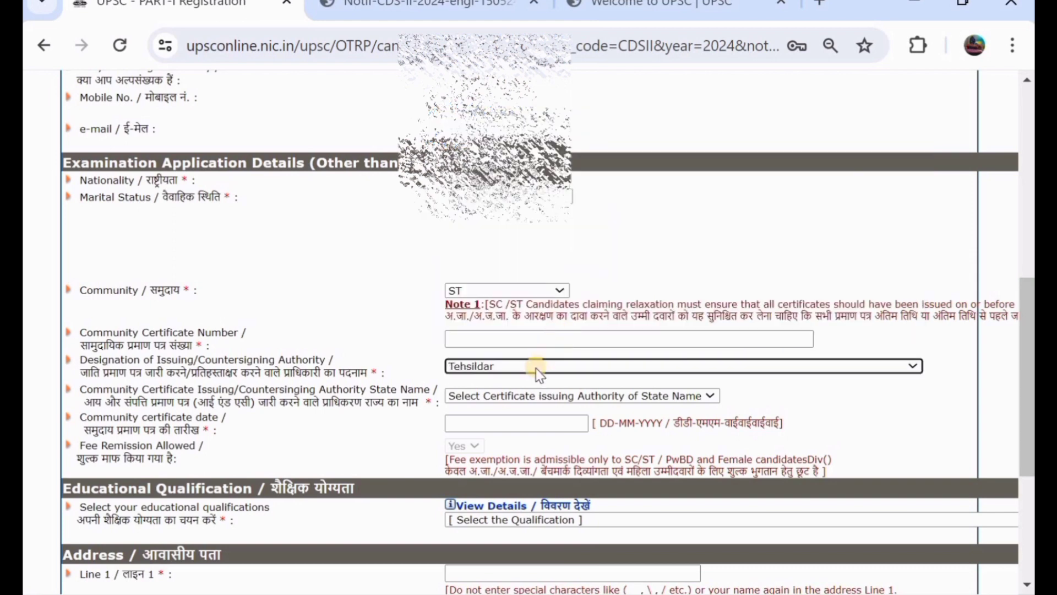
click(542, 394)
scroll(535, 341, down, 6)
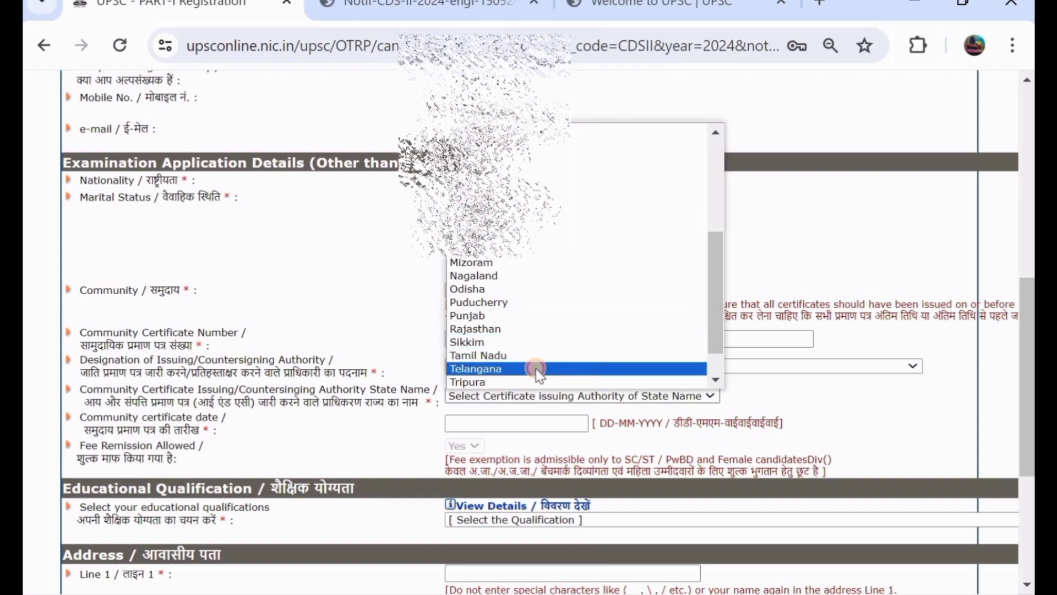
click(534, 368)
Leave the certificate date unset and open the eligible qualifications details window.
scroll(538, 376, down, 1)
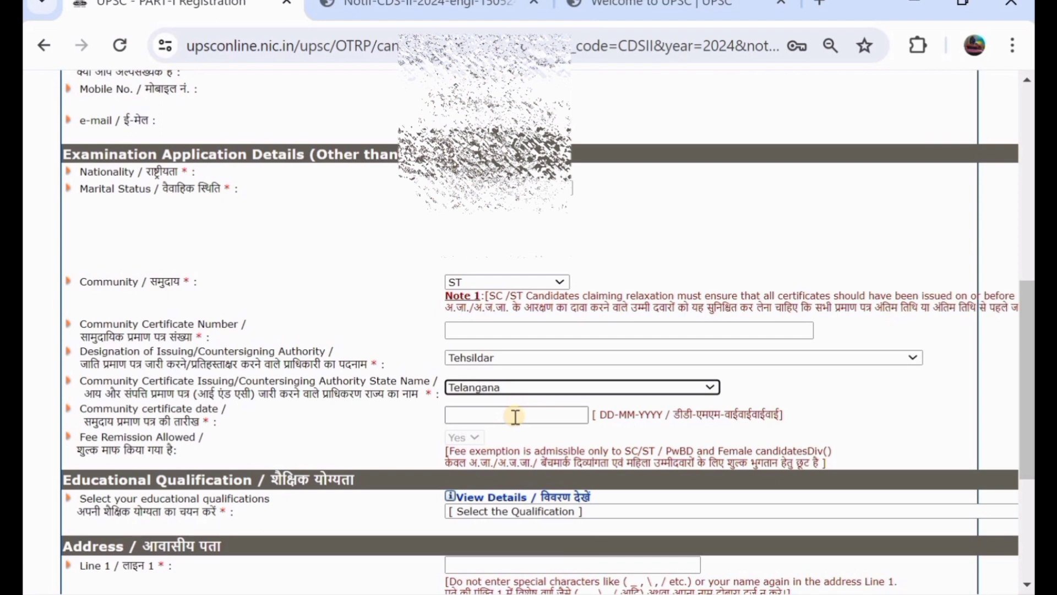
click(556, 418)
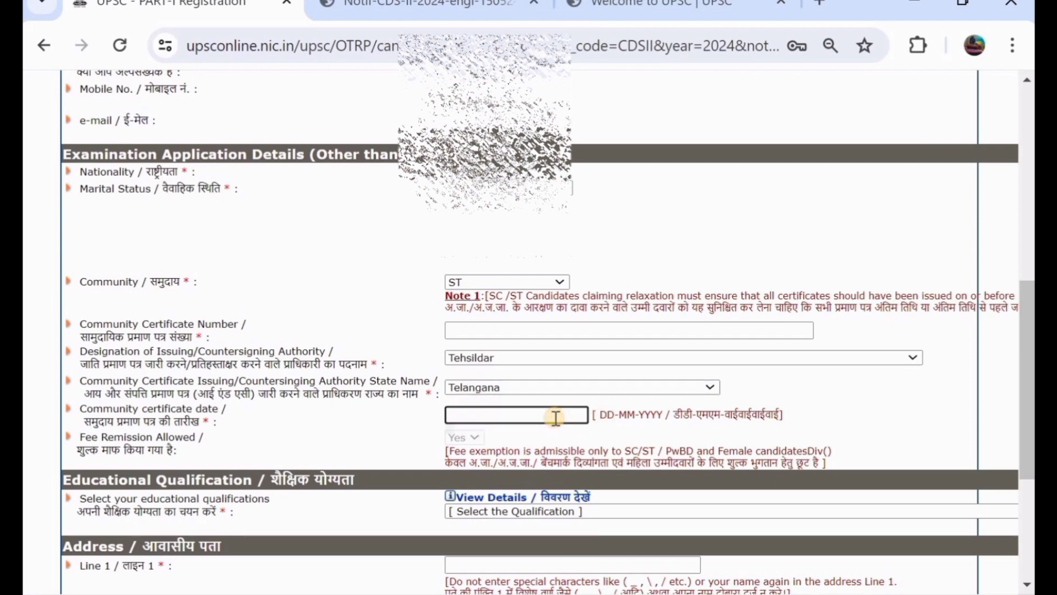
click(401, 414)
scroll(399, 414, down, 3)
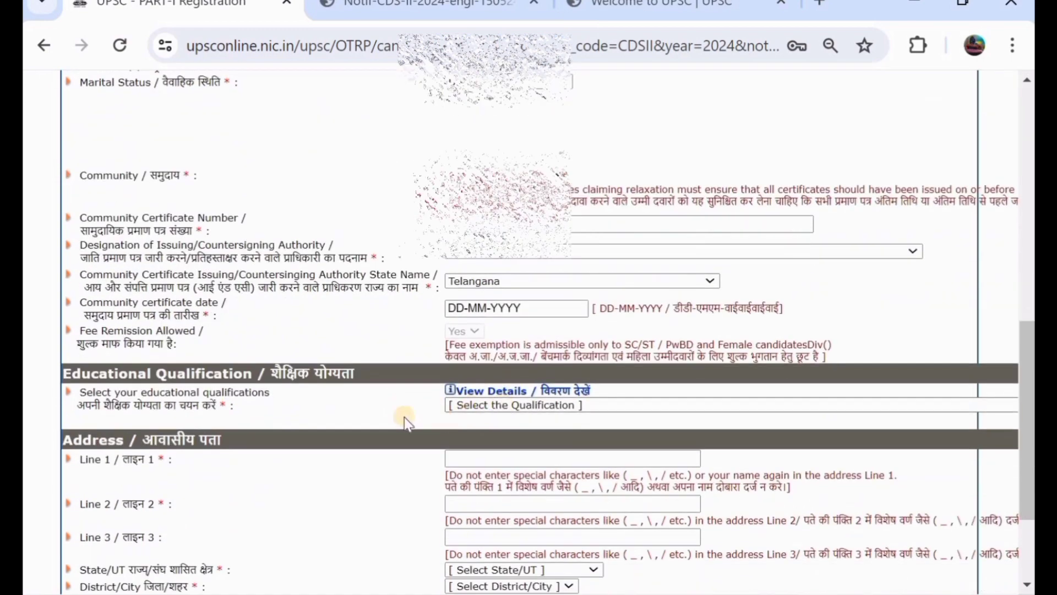
click(507, 391)
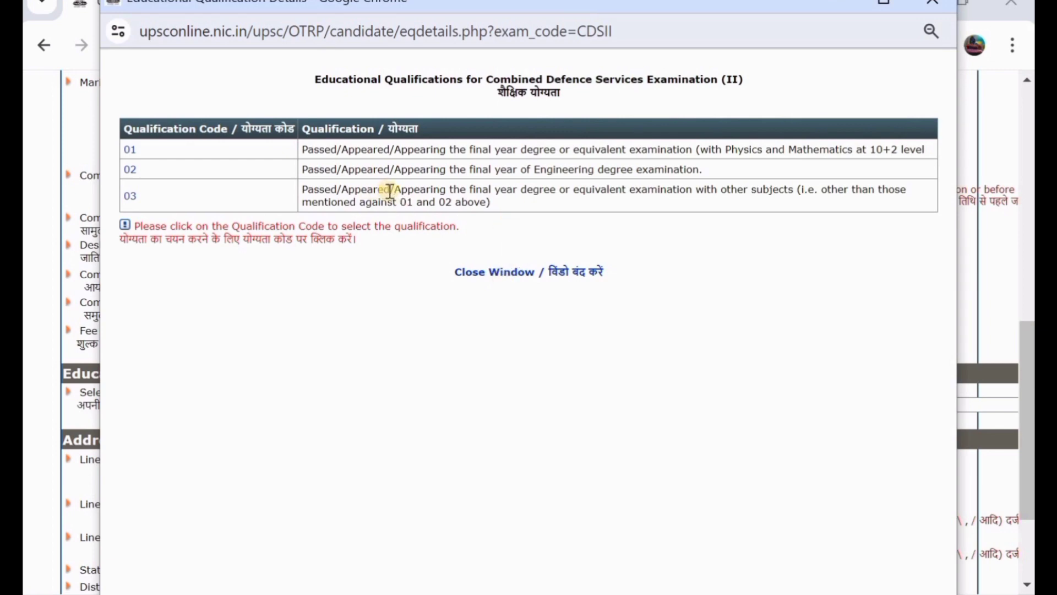
Close the qualifications window and choose final-year degree or equivalent with other subjects.
click(522, 271)
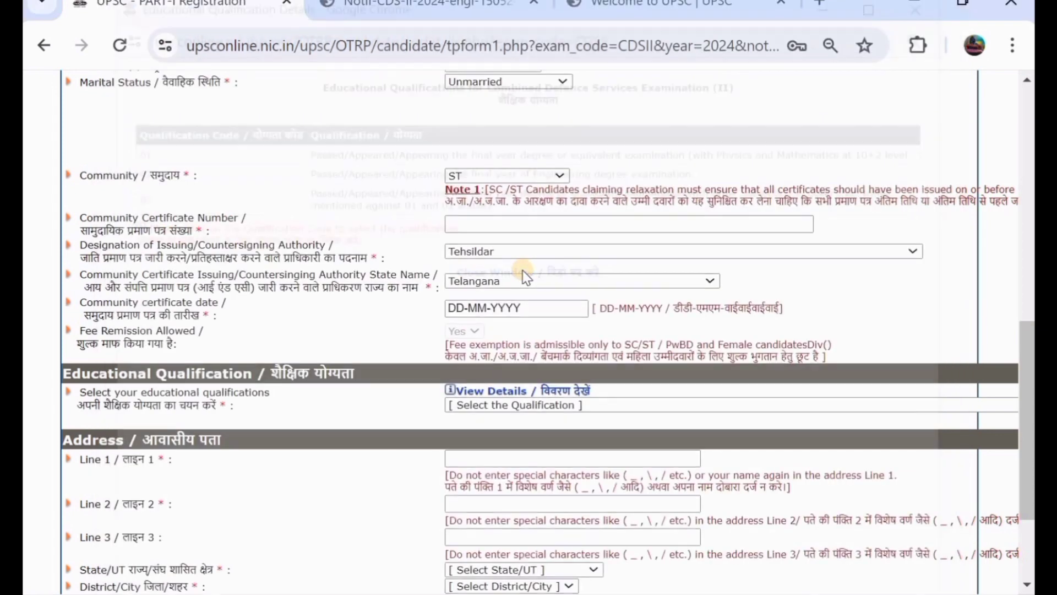
scroll(523, 275, down, 1)
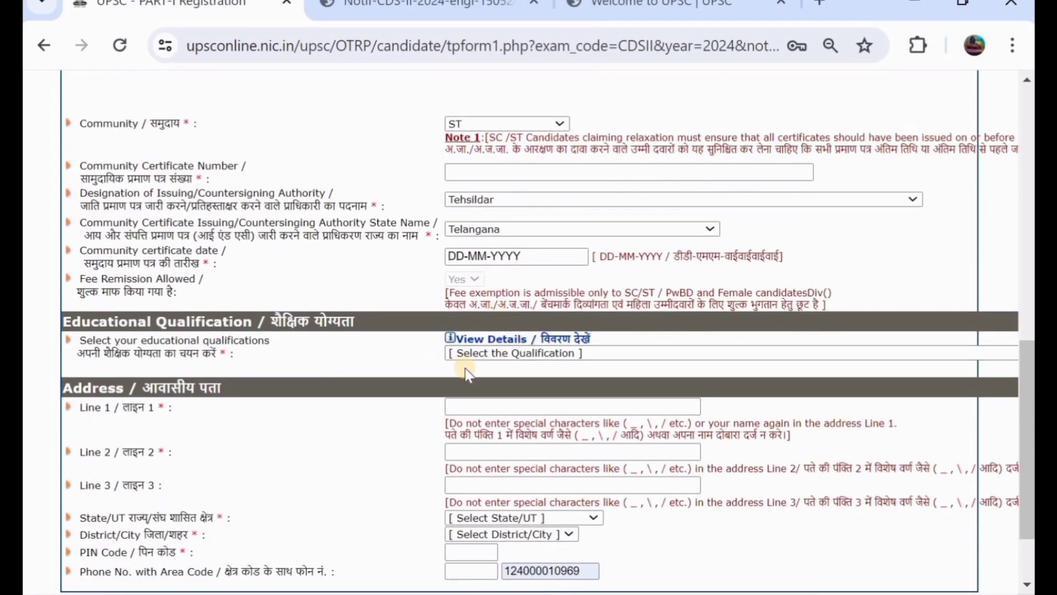
click(512, 354)
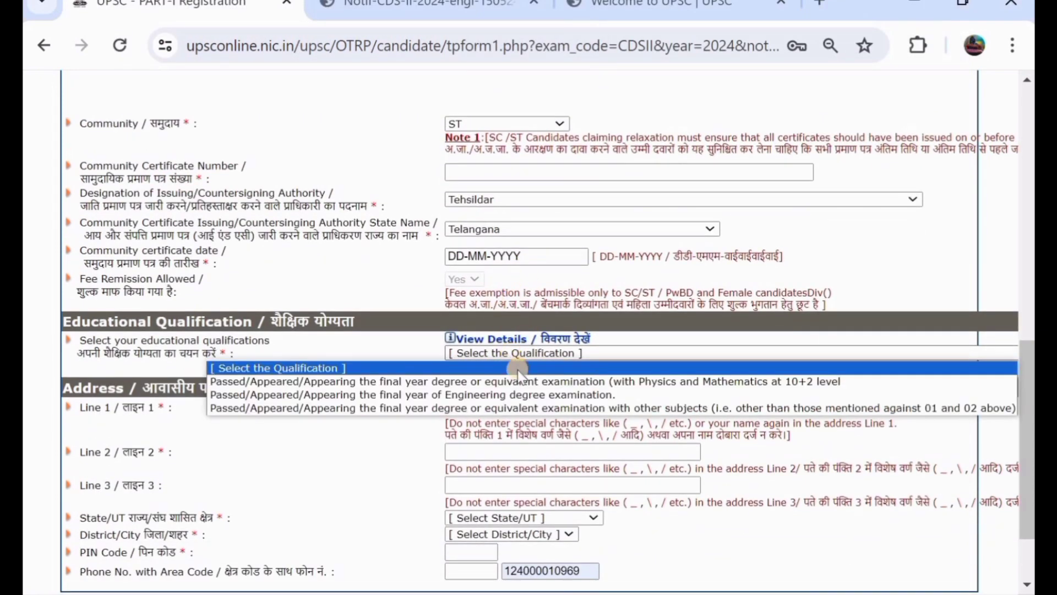
click(534, 409)
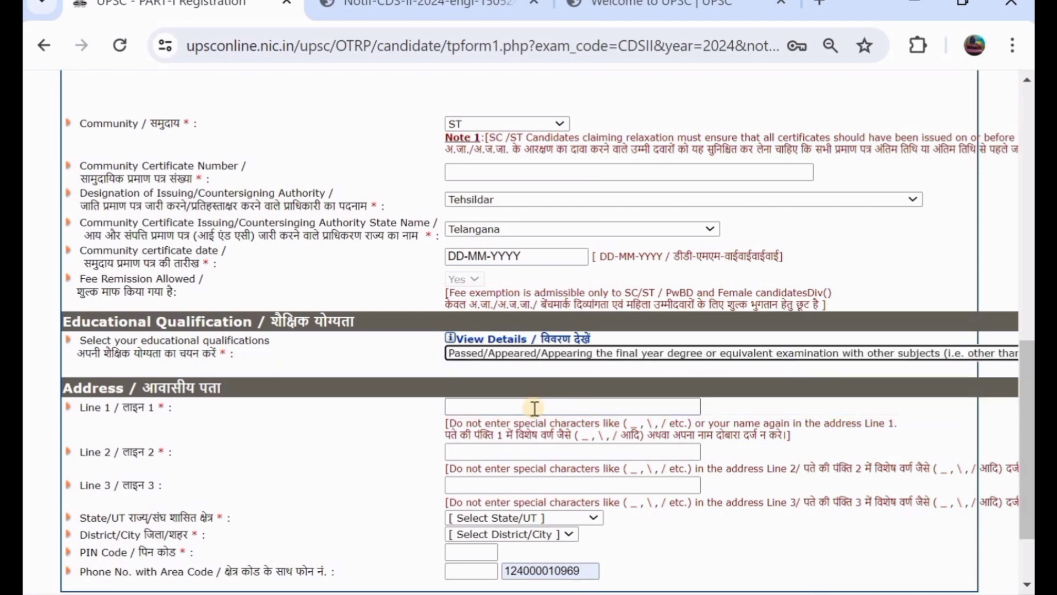
scroll(534, 409, down, 2)
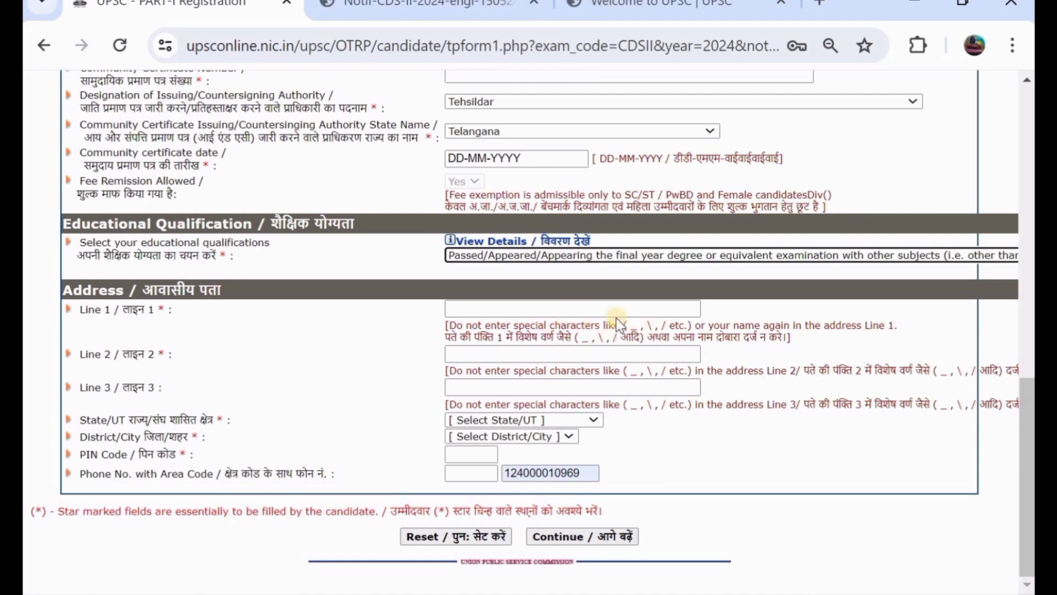
Enter the applicant's street address in Address Line 1 and Line 2.
click(594, 312)
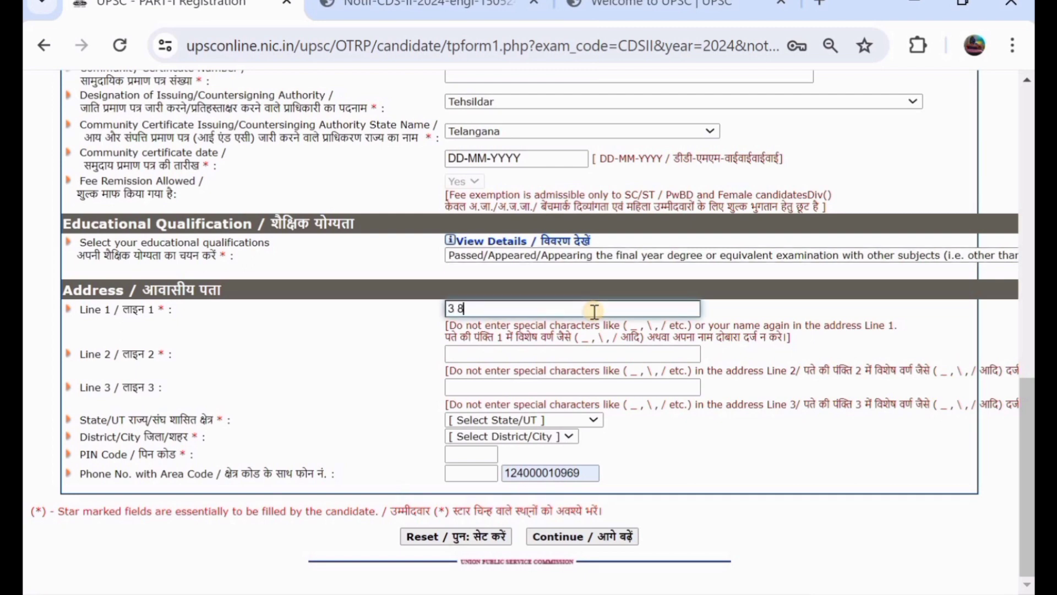
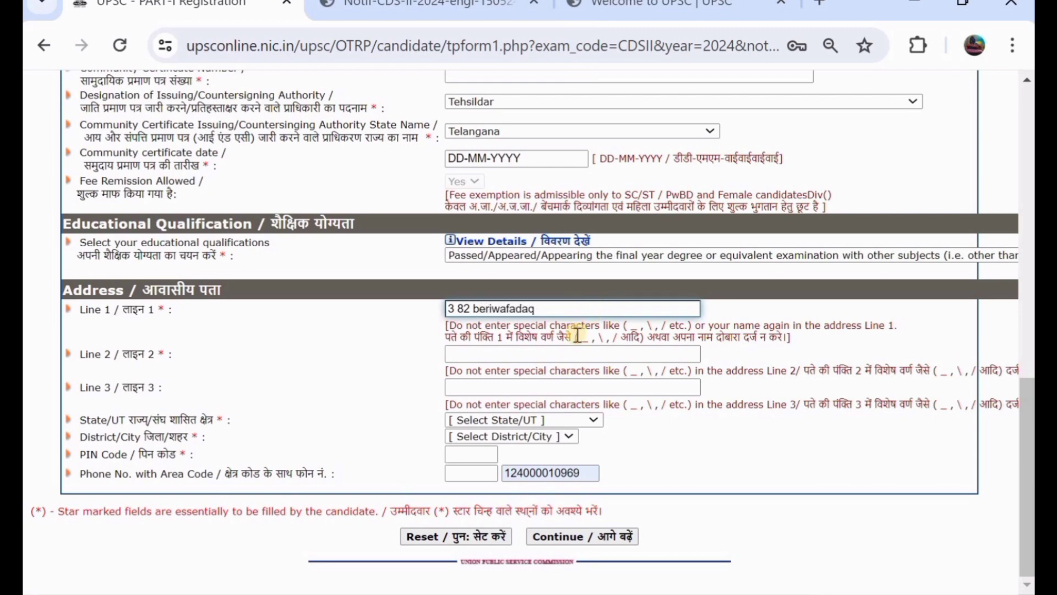
click(586, 348)
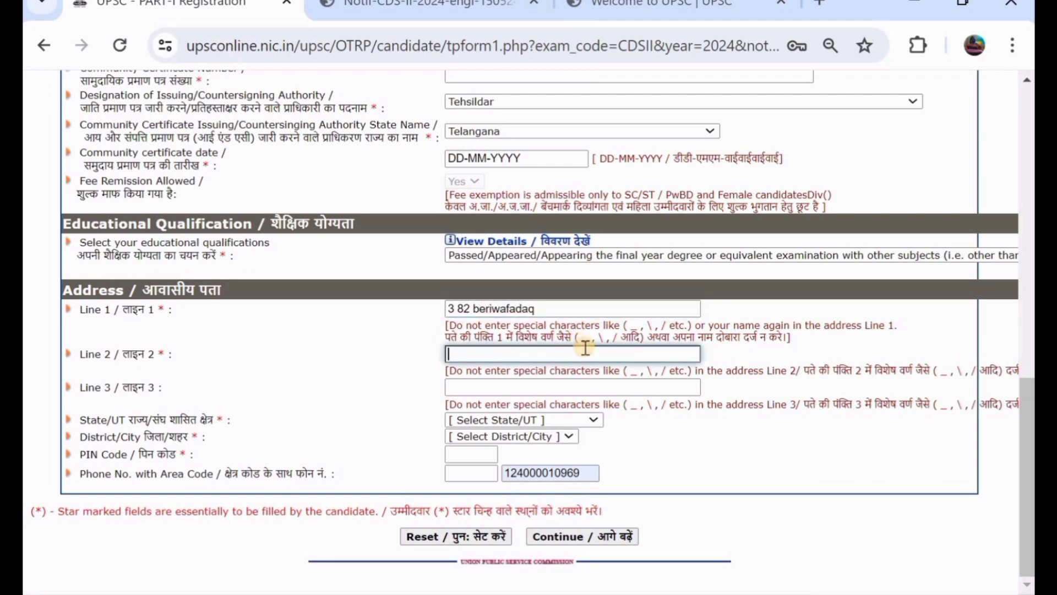
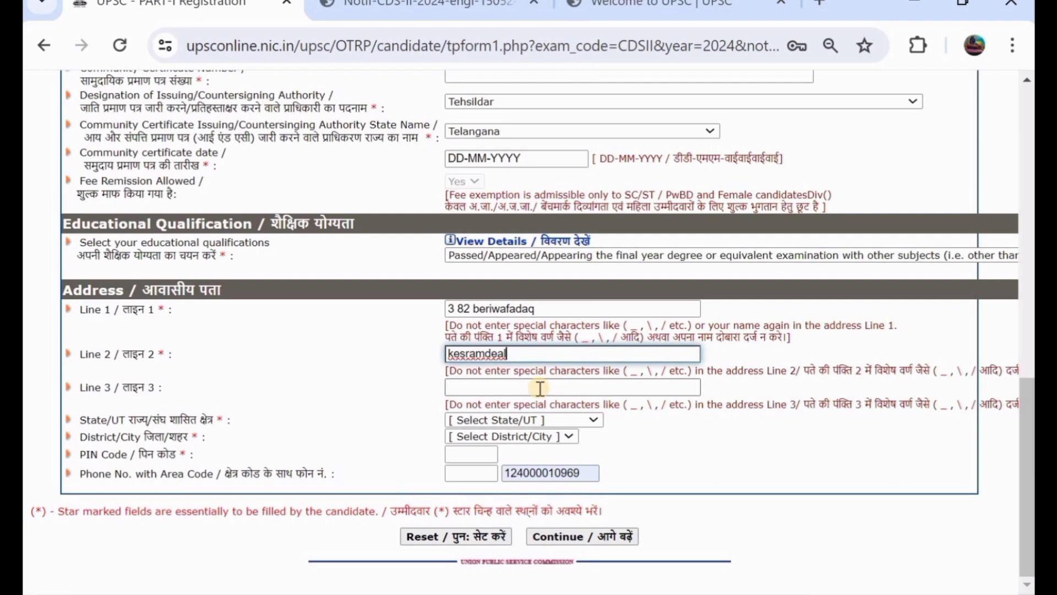
Set State/UT to Telangana and District/City to Mahabubabad, and enter the PIN code.
click(531, 423)
scroll(523, 369, down, 5)
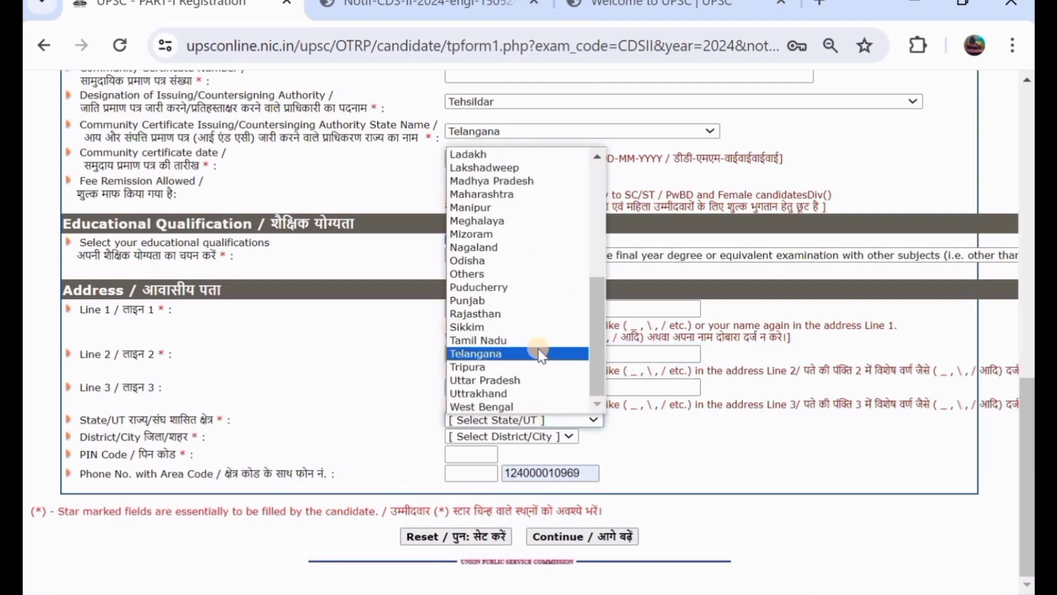
click(539, 353)
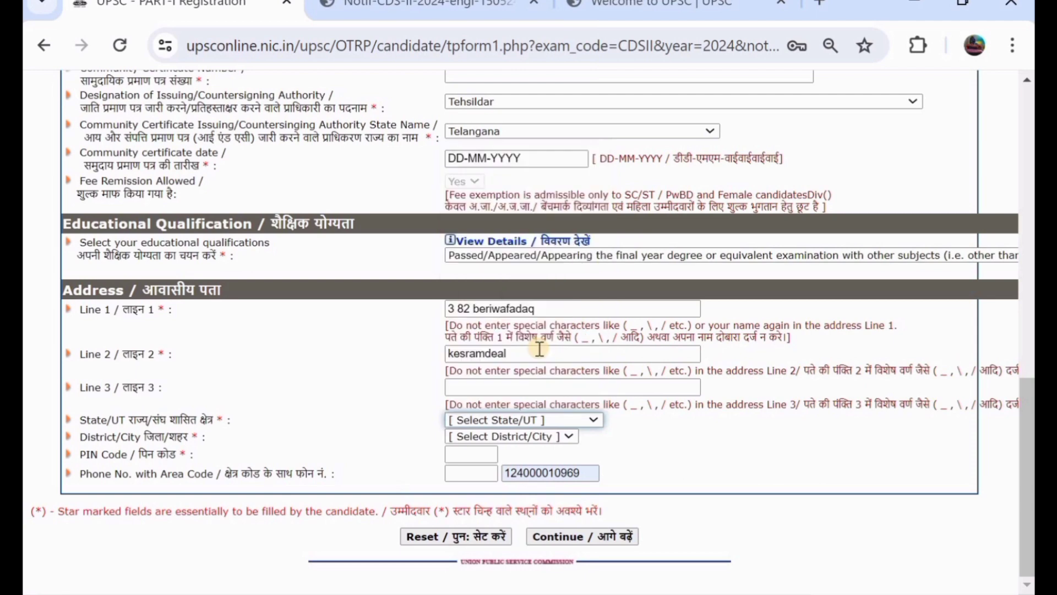
click(532, 436)
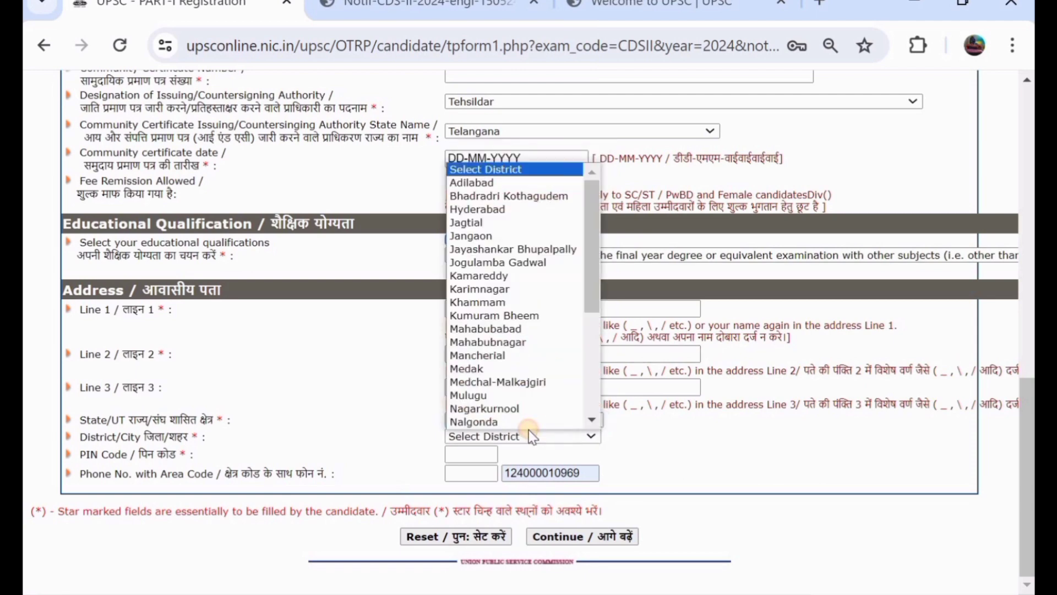
click(526, 329)
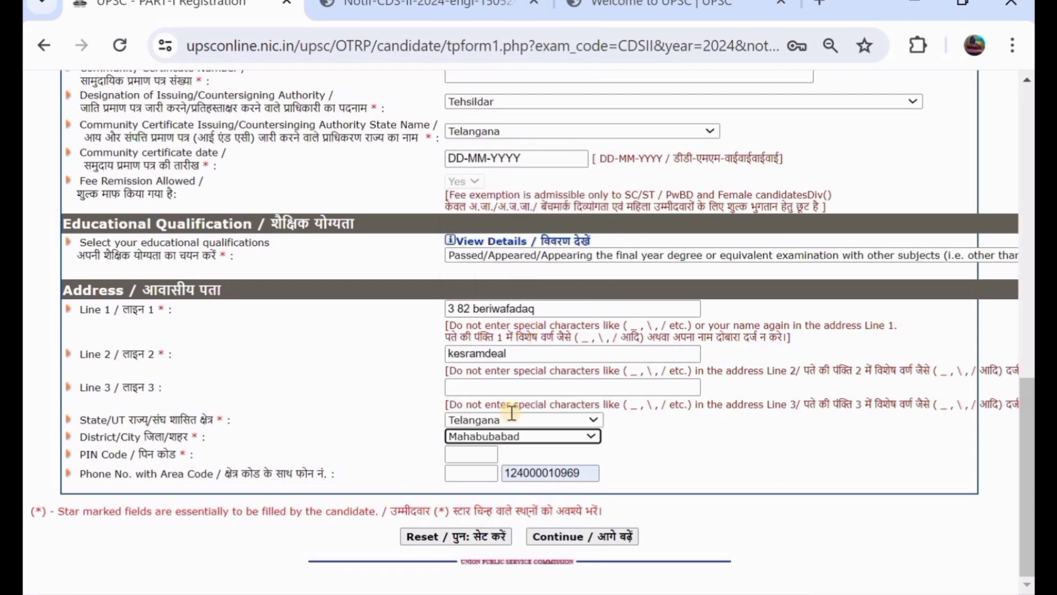
click(472, 455)
text(50)
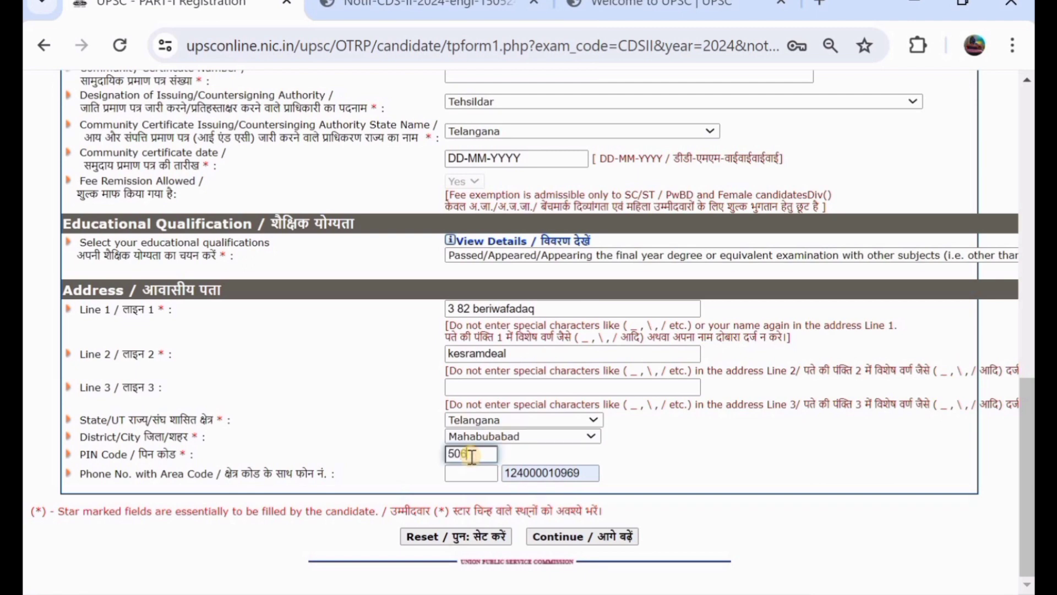
text(6101)
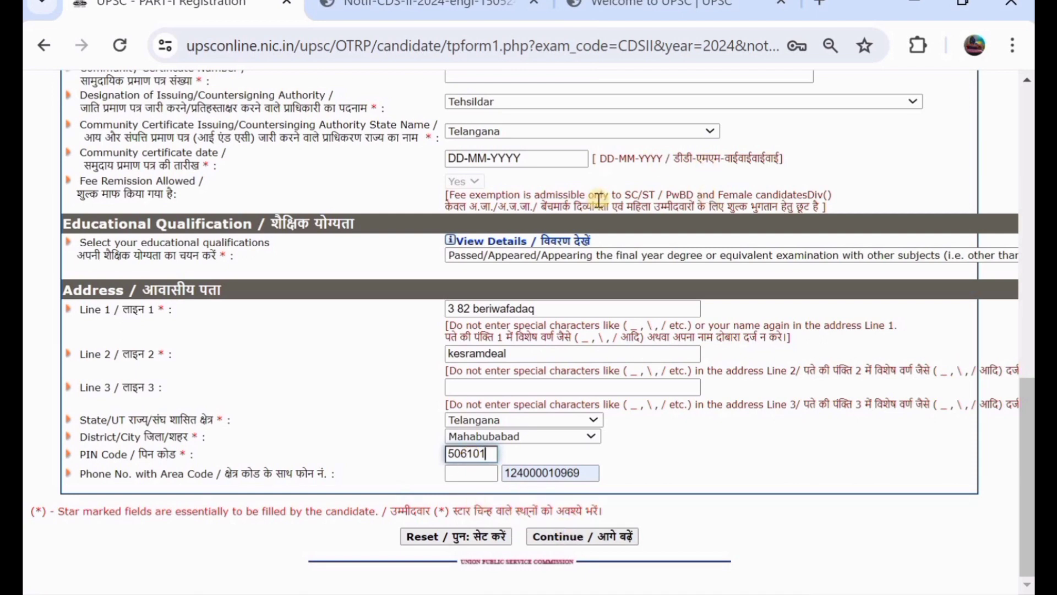
scroll(598, 200, up, 1)
scroll(597, 205, down, 1)
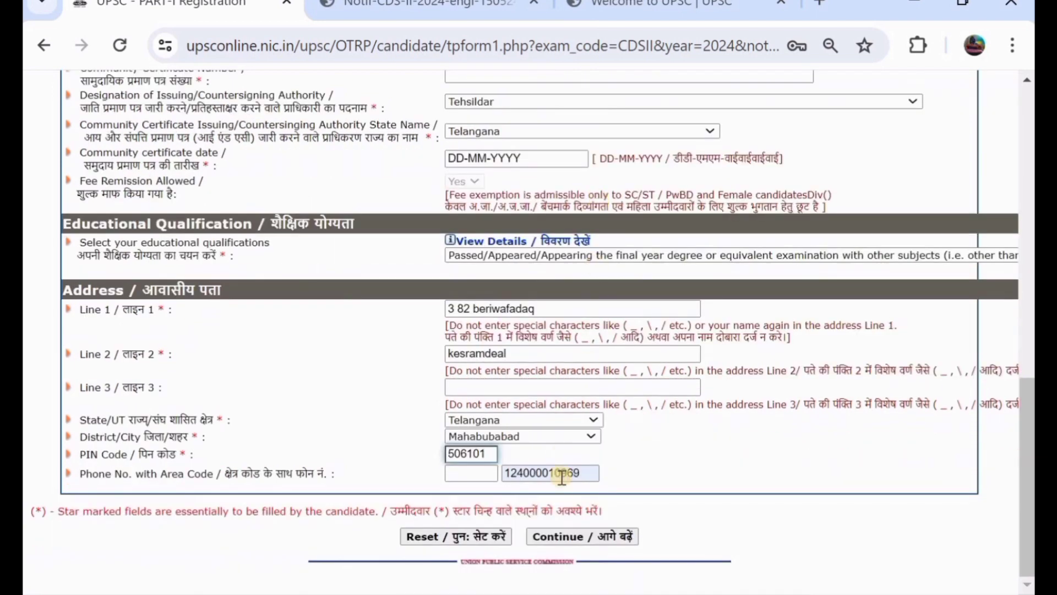
Save the address, then set the photo ID type to 'Photo ID issued by Central/State Government' instead of Aadhaar.
click(572, 535)
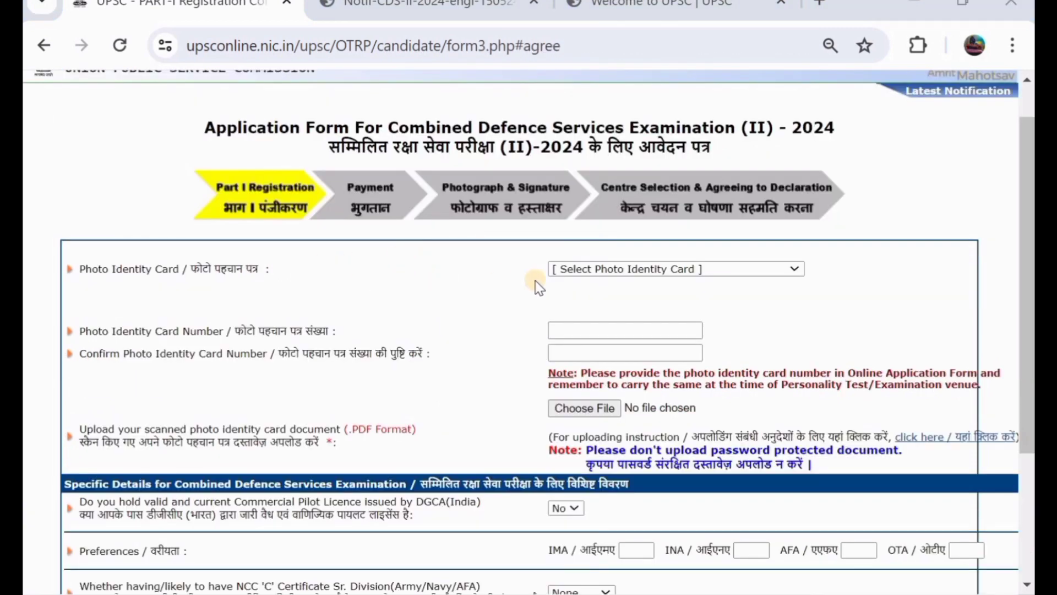
click(611, 269)
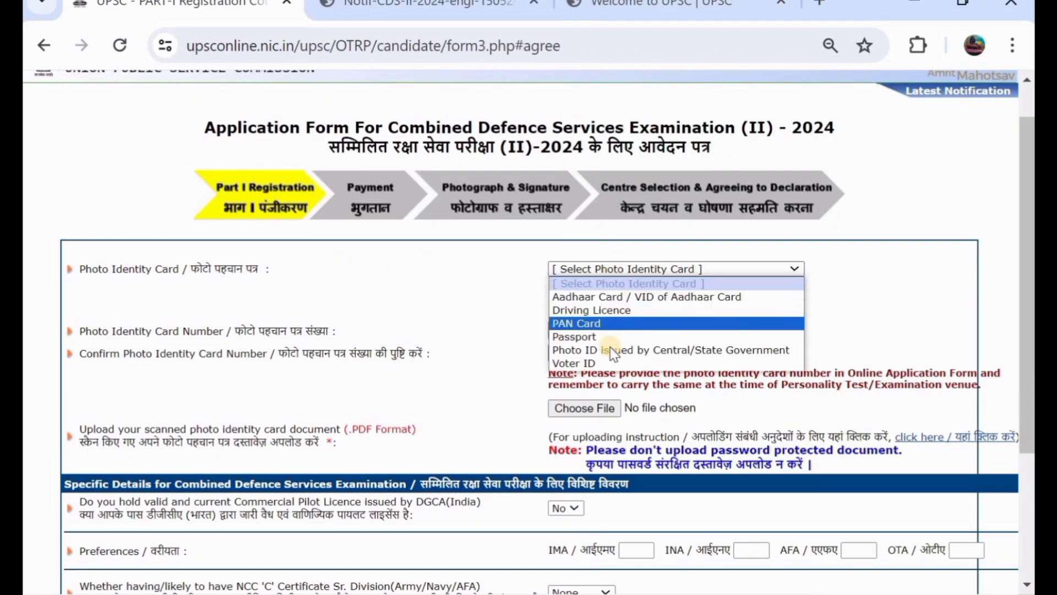
click(664, 300)
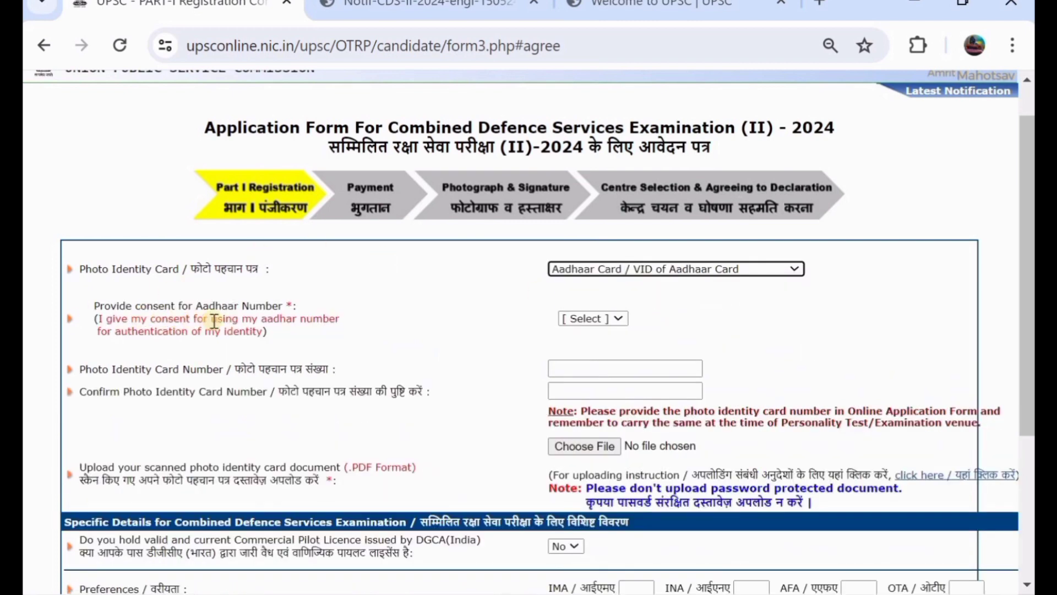
click(580, 319)
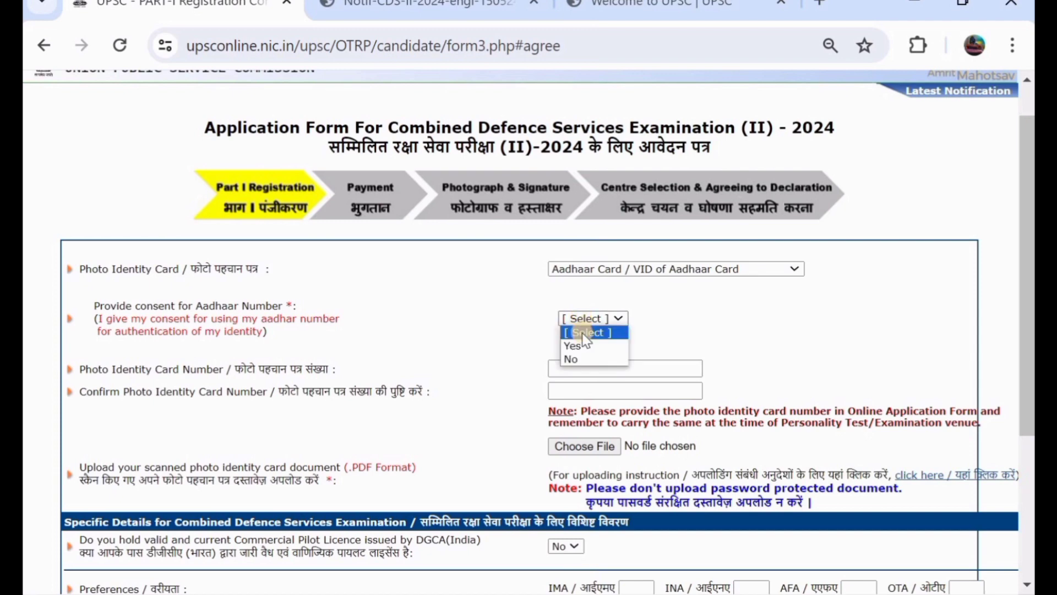
click(586, 346)
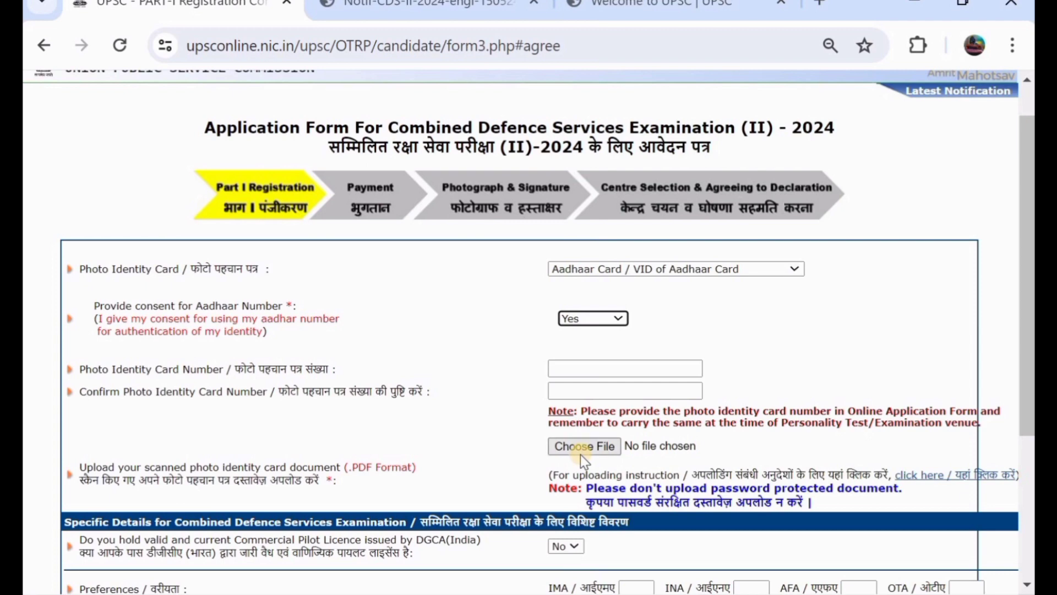
click(610, 269)
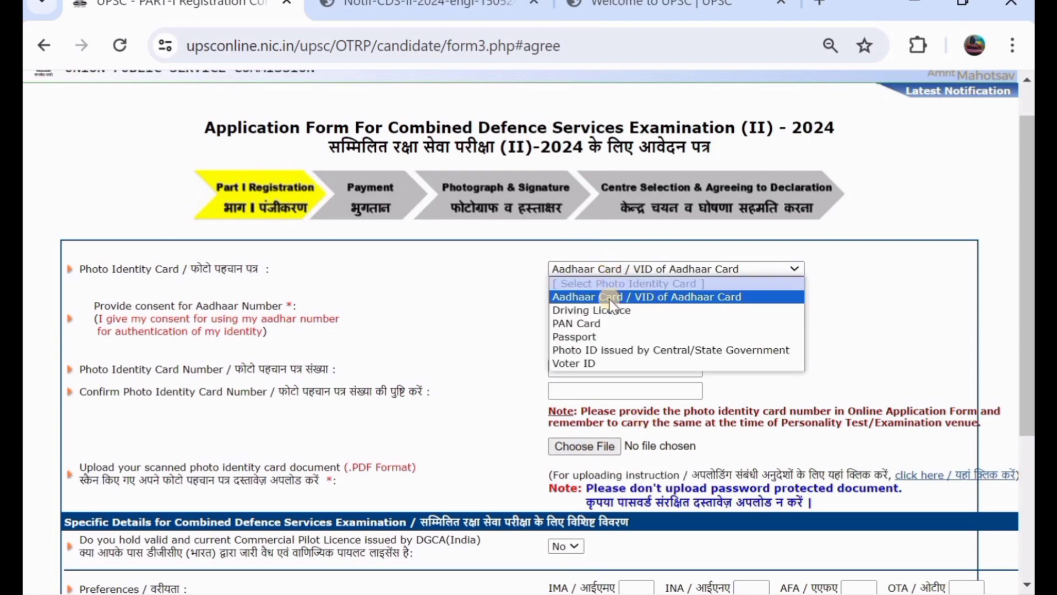
click(619, 349)
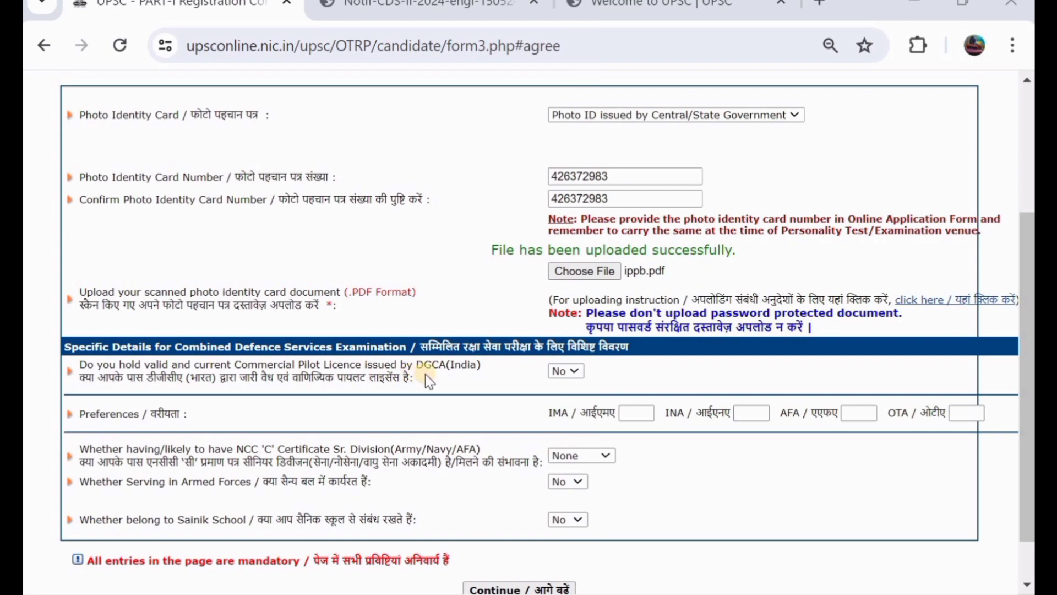
Keep No for pilot licence, enter preferences IMA 2, INA 3, AFA 1, OTA 4, and submit.
click(558, 372)
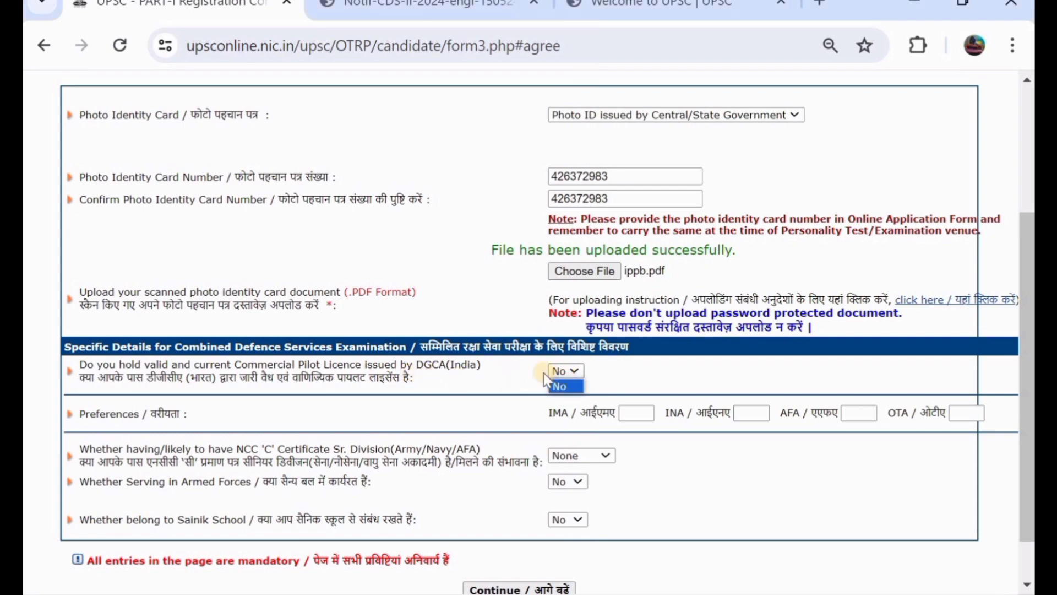
click(520, 375)
click(649, 412)
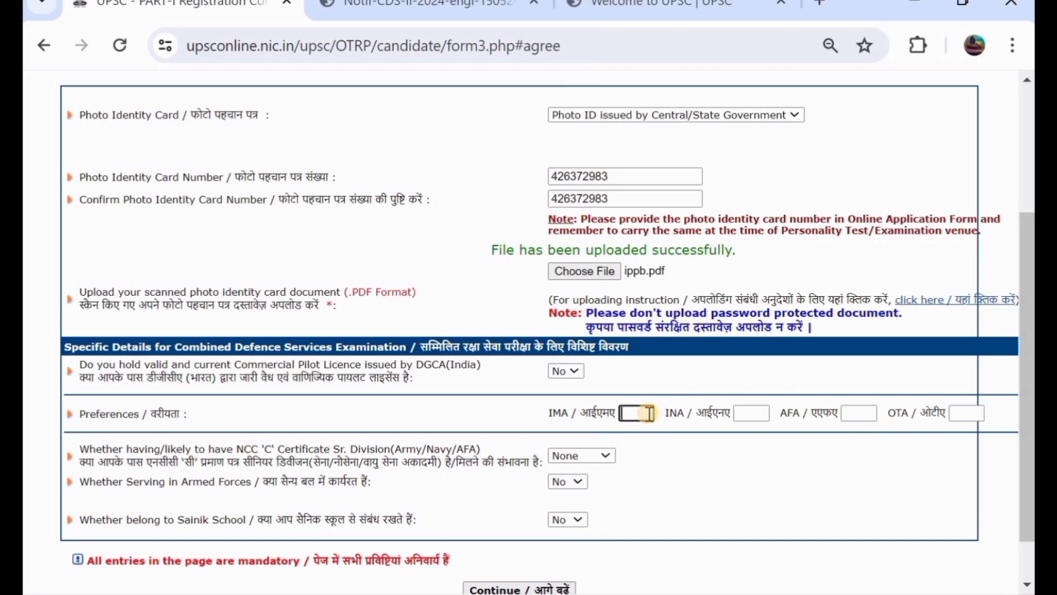
text(2)
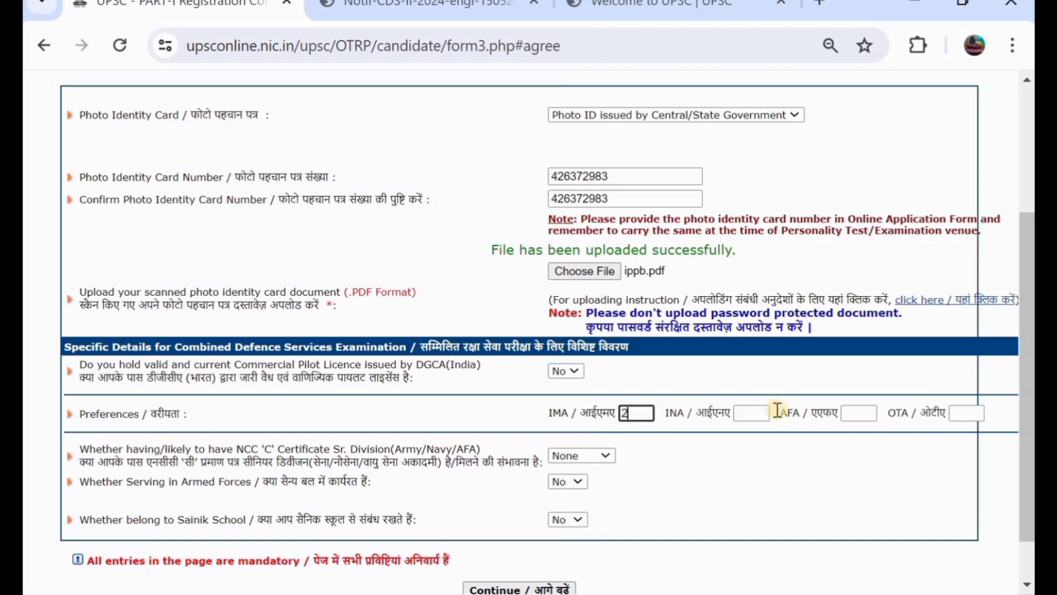
click(765, 412)
text(3)
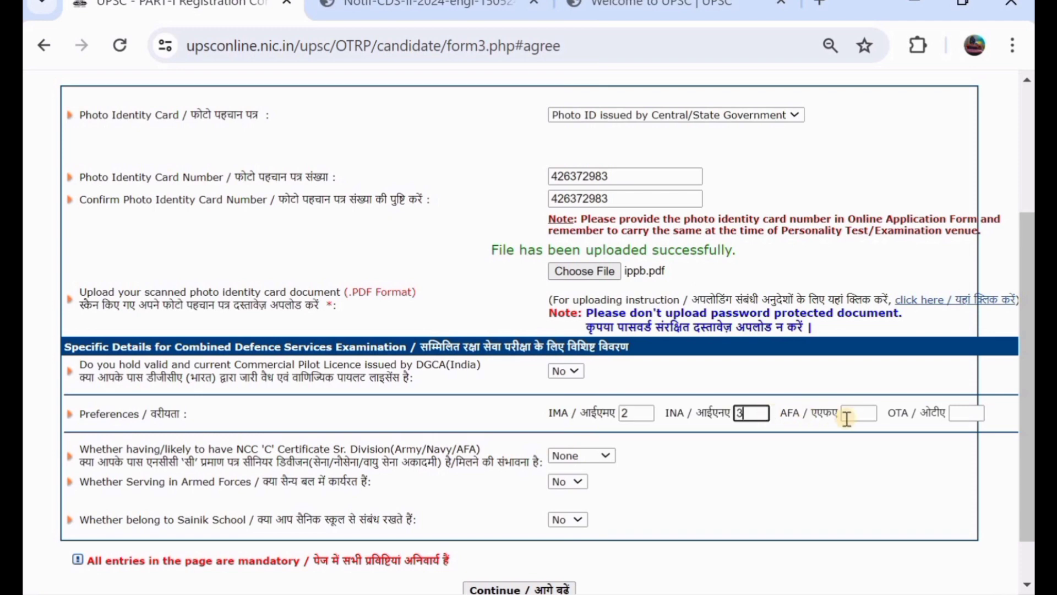
click(853, 419)
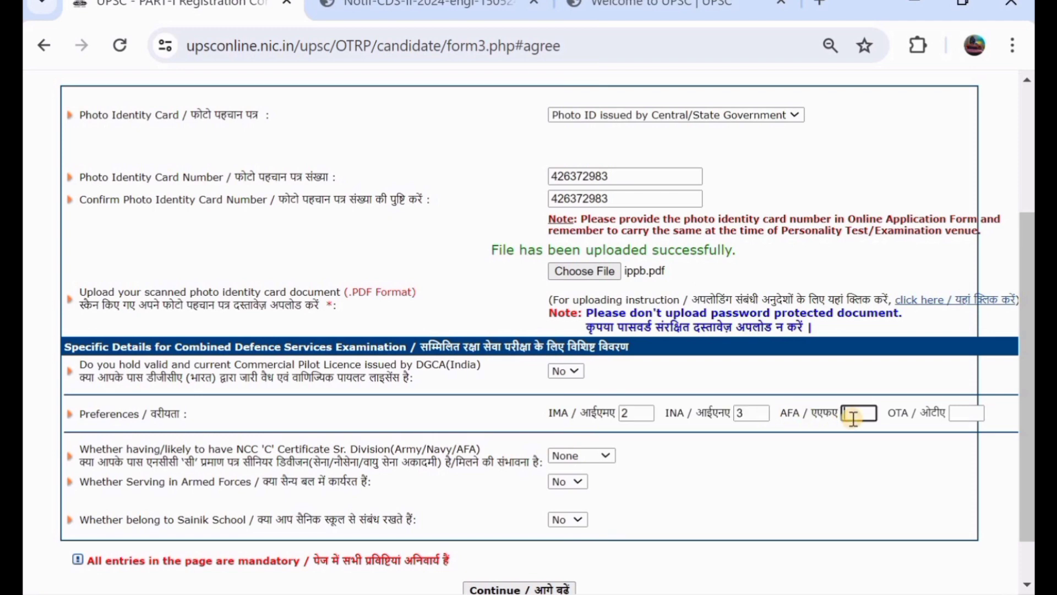
text(1)
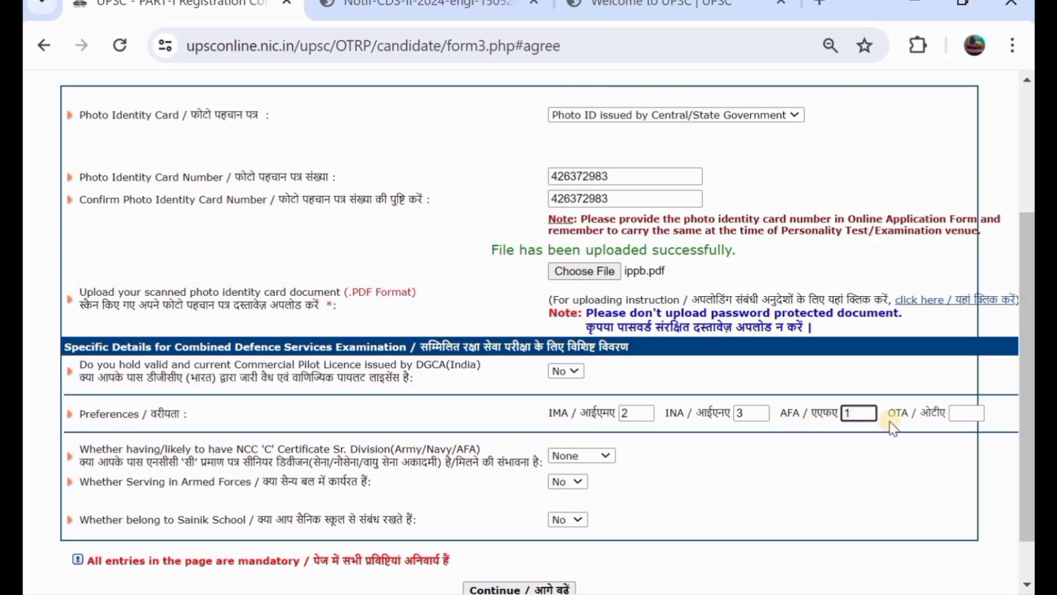
click(961, 413)
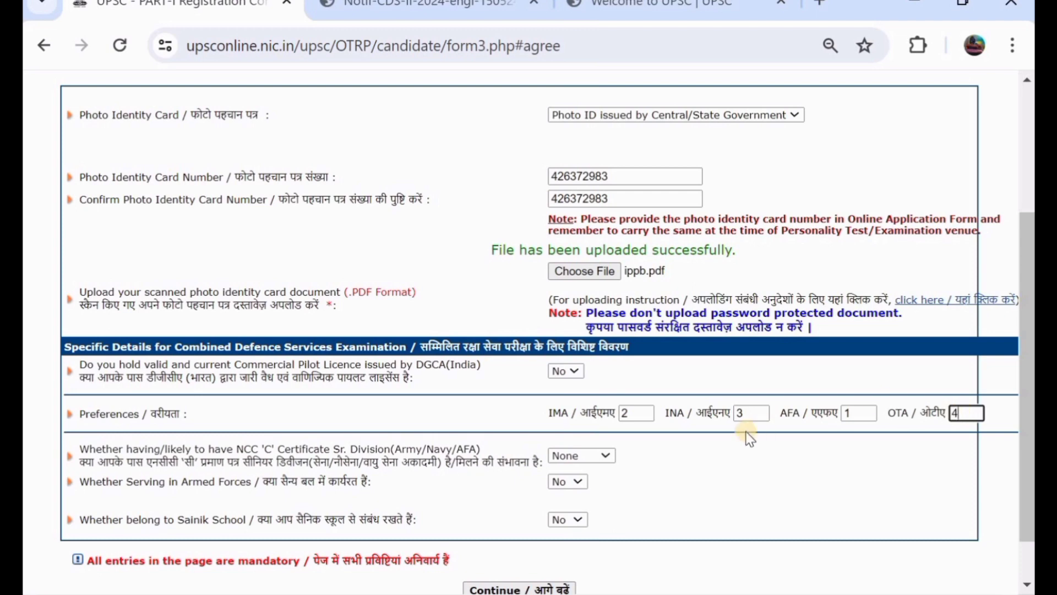
scroll(748, 438, down, 1)
click(536, 535)
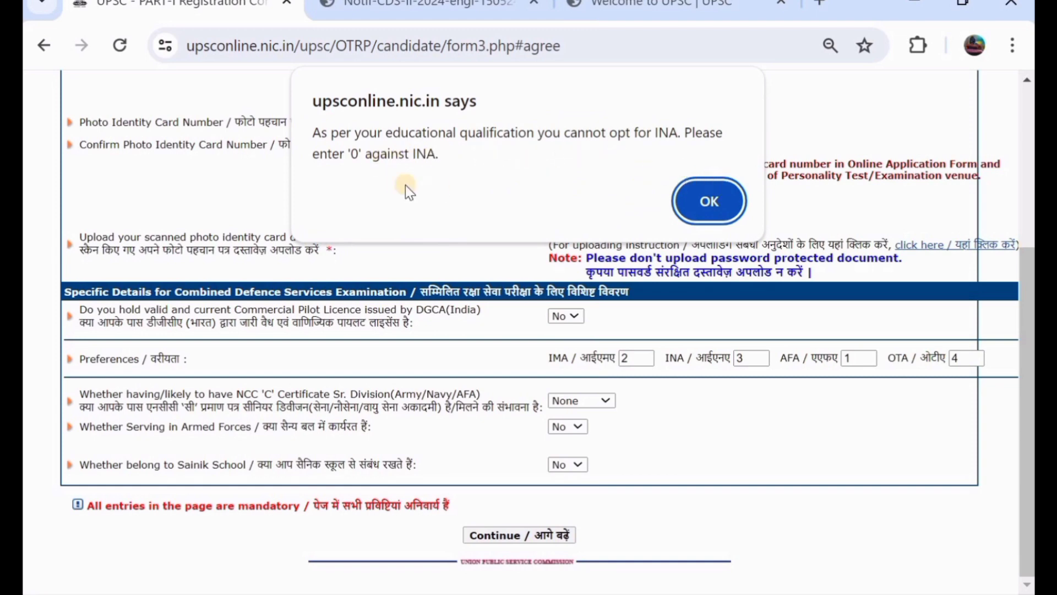
Dismiss the INA warning and check the educational qualifications on page 9 of the CDS-II notification.
click(707, 200)
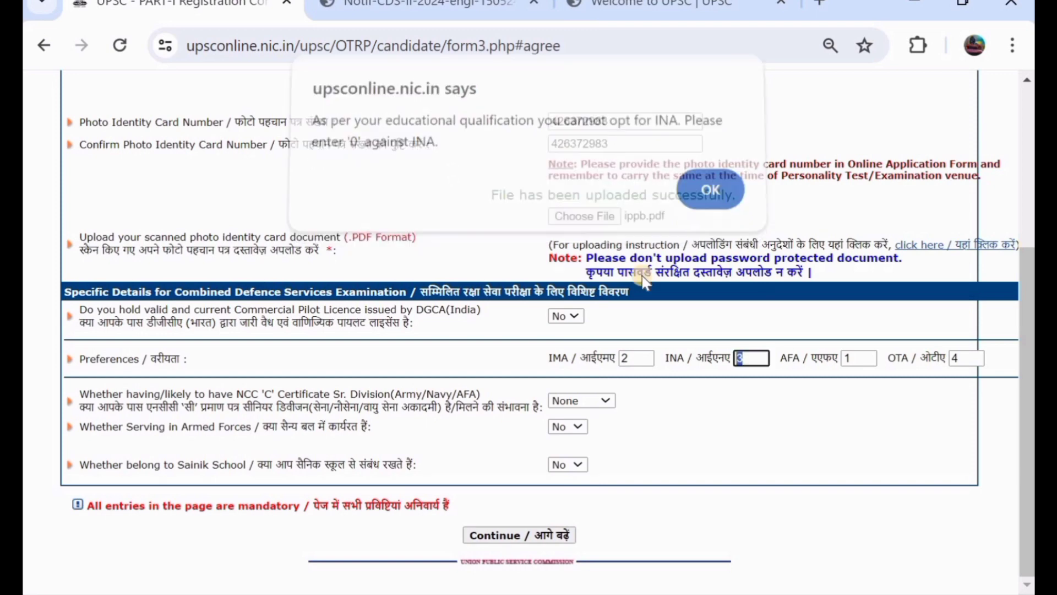
click(434, 5)
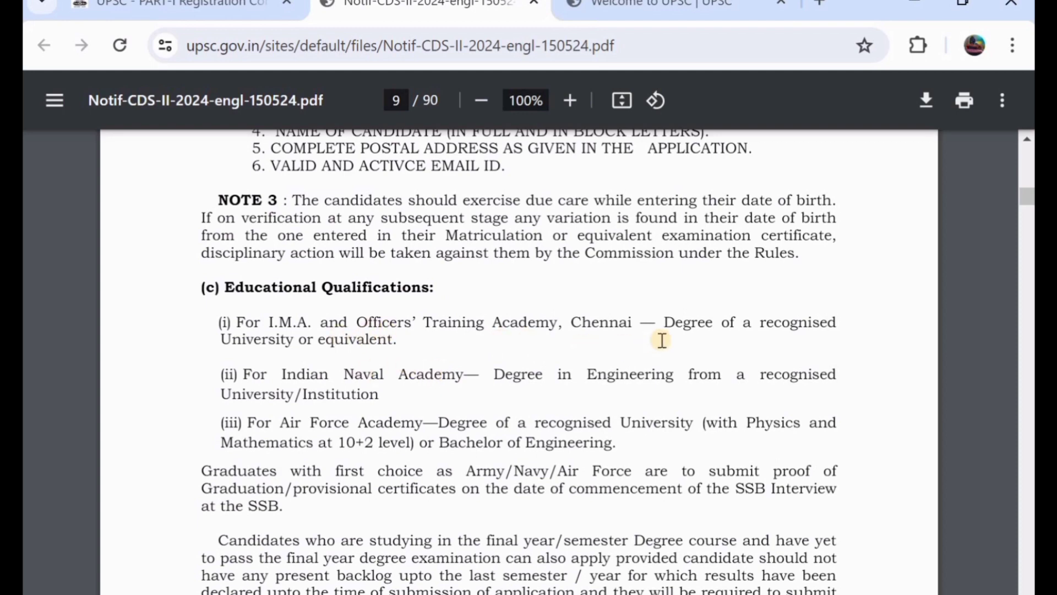
Change the preferences to IMA 1, with INA, AFA and OTA set to 0.
click(250, 5)
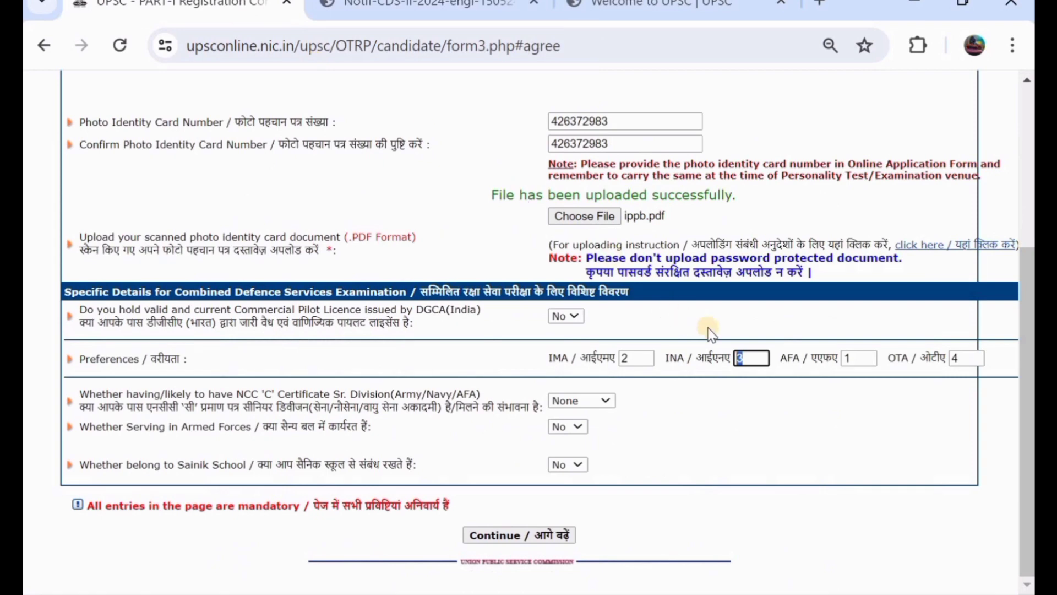
text(0)
click(874, 363)
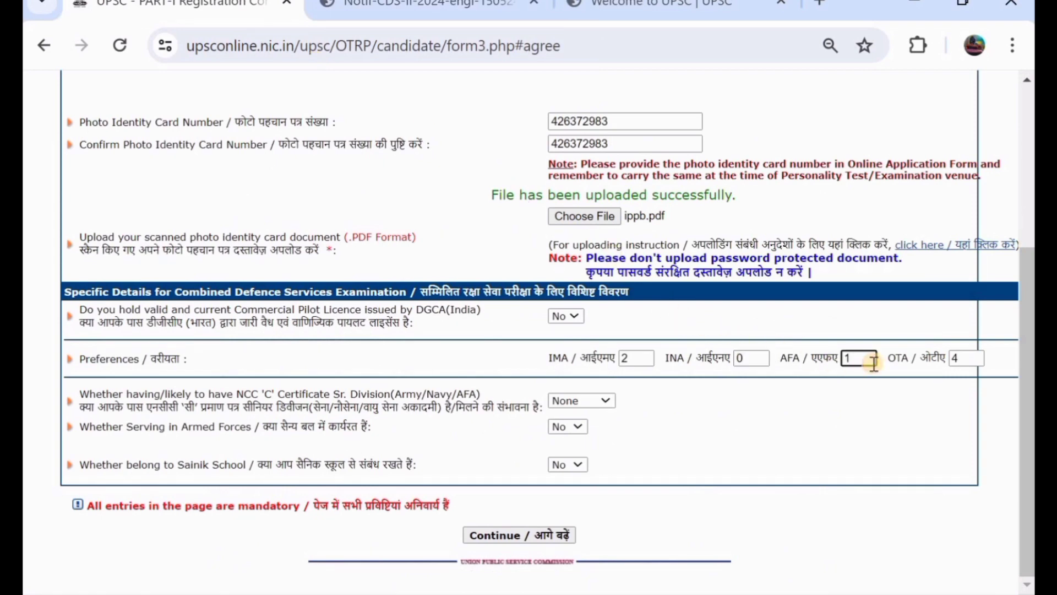
key(BackSpace)
text(0)
click(974, 362)
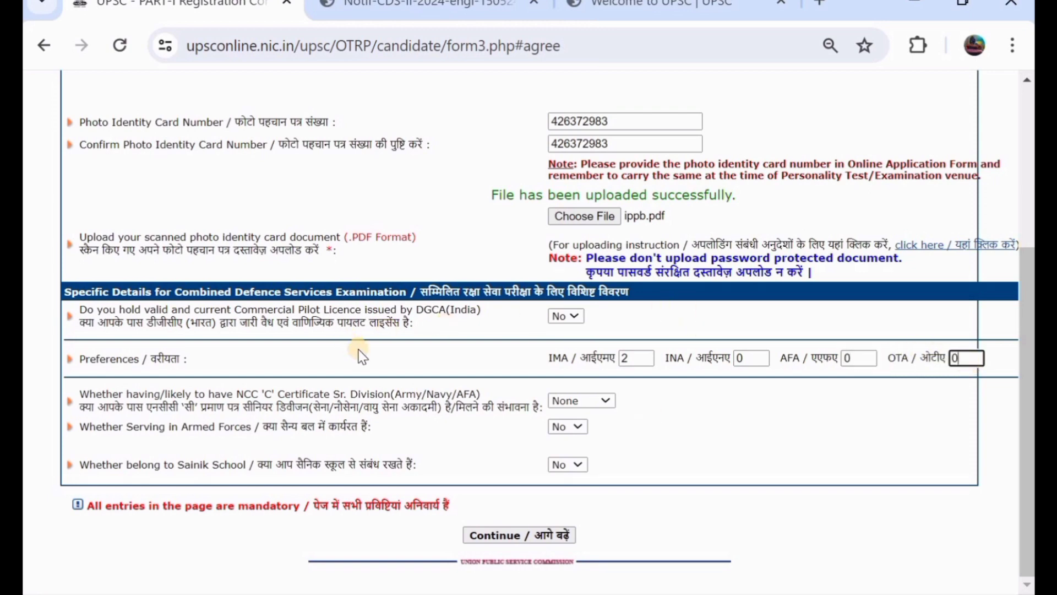
click(435, 6)
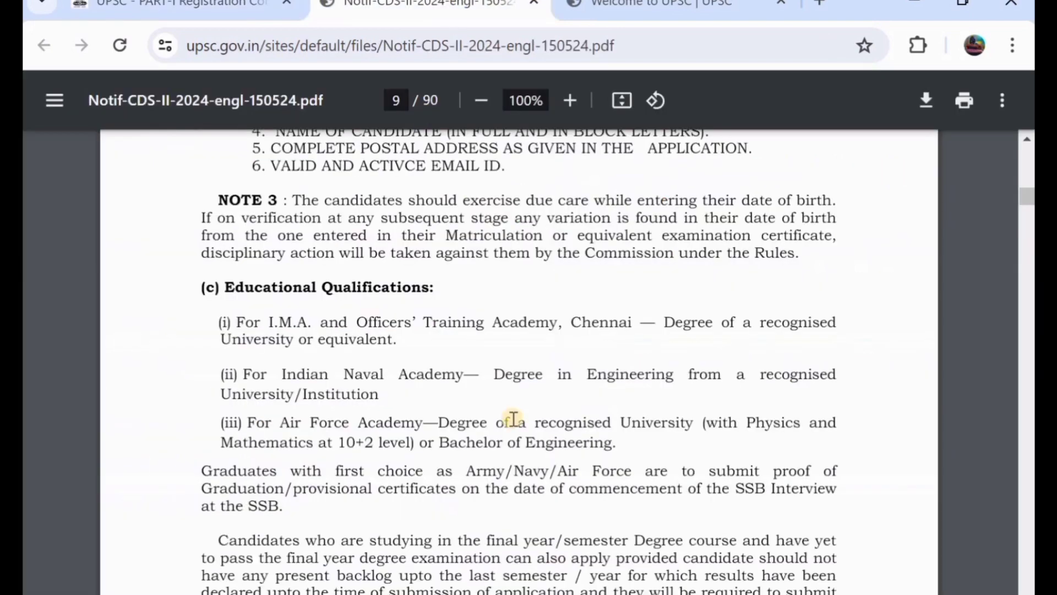
click(190, 8)
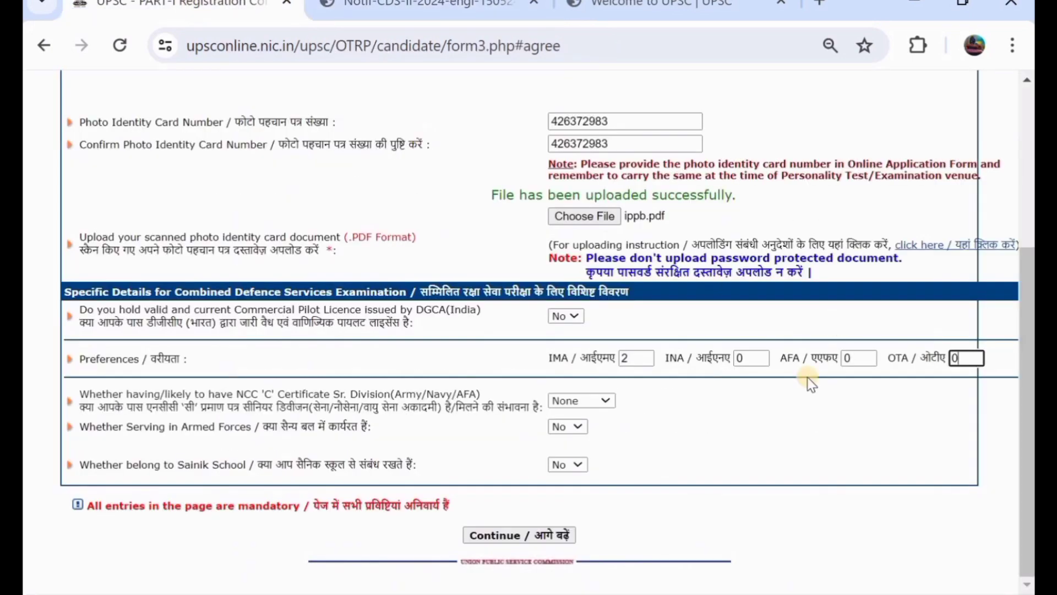
click(639, 356)
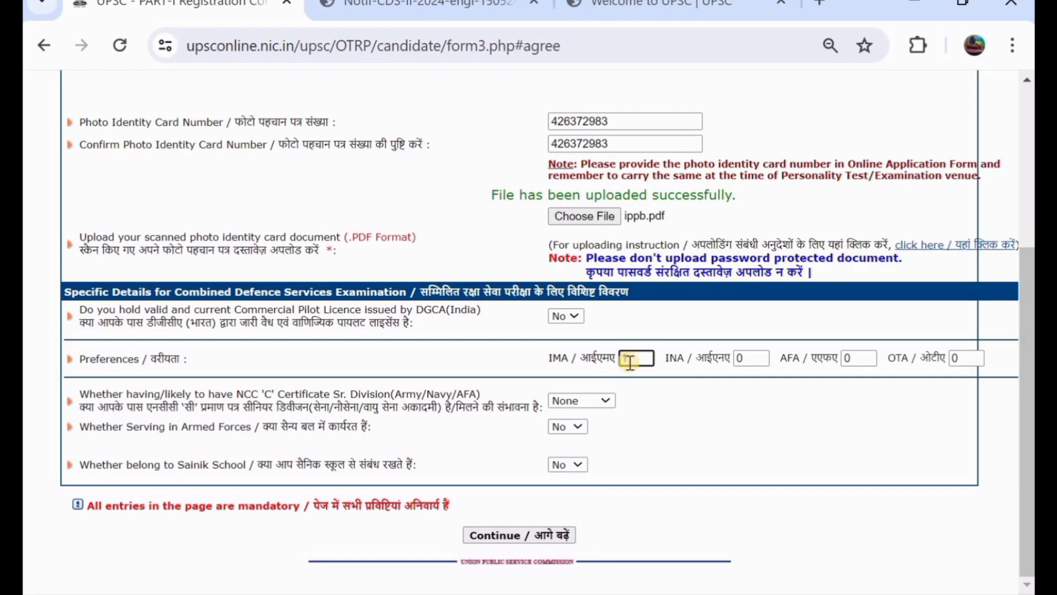
text(1)
Submit the preferences and review the verification page, dismissing the translation offer.
click(517, 545)
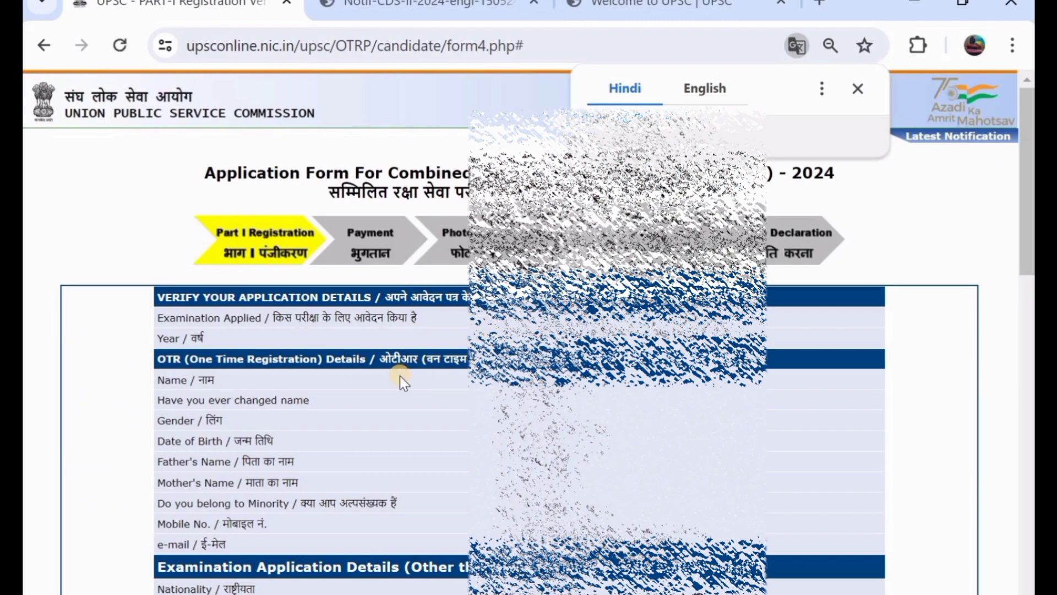
scroll(400, 375, down, 3)
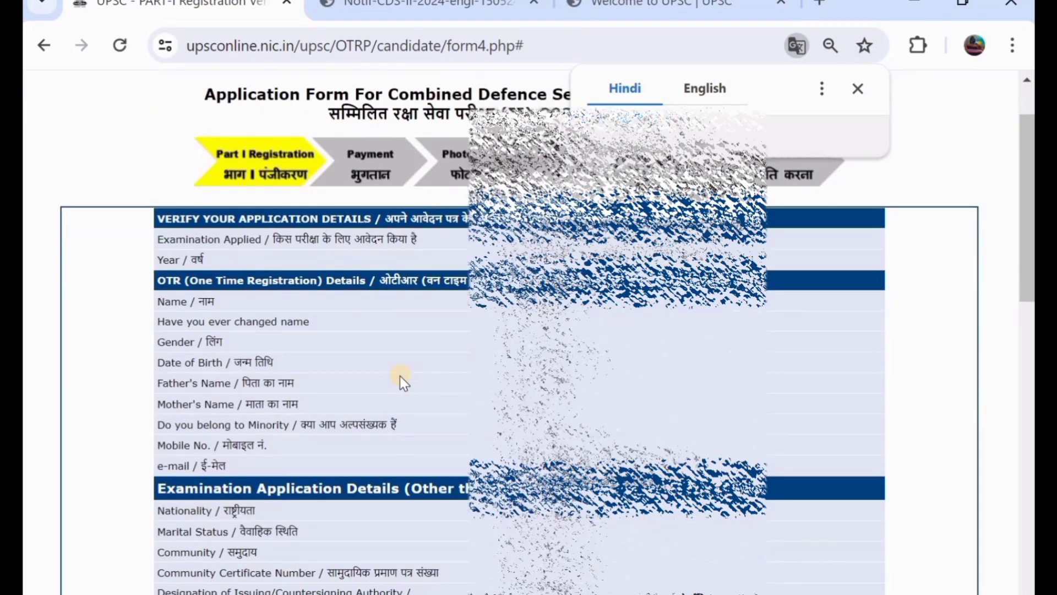
scroll(401, 376, down, 5)
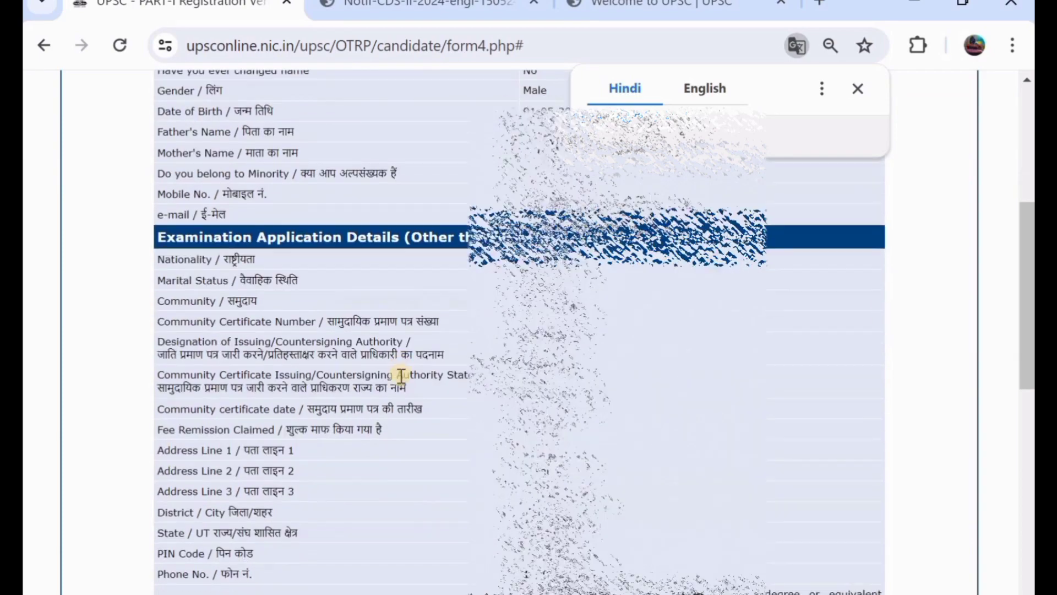
scroll(400, 377, up, 6)
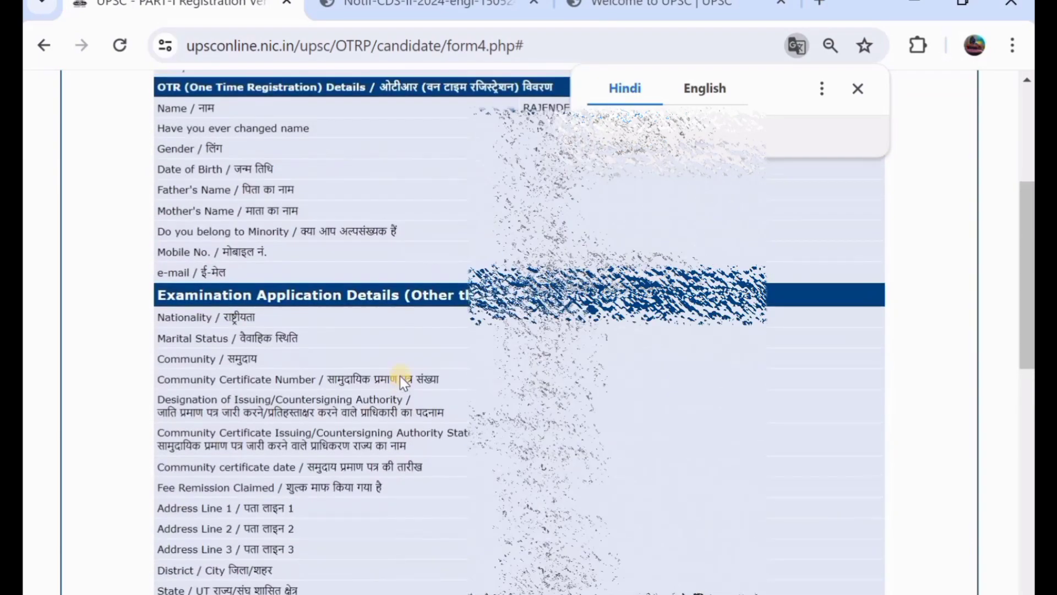
scroll(400, 378, down, 2)
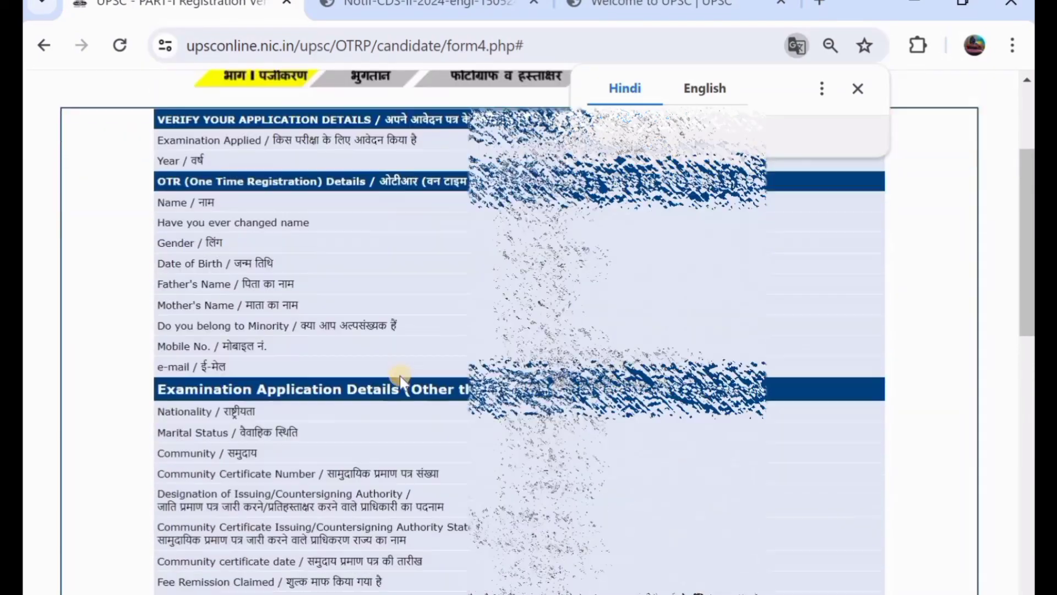
click(856, 89)
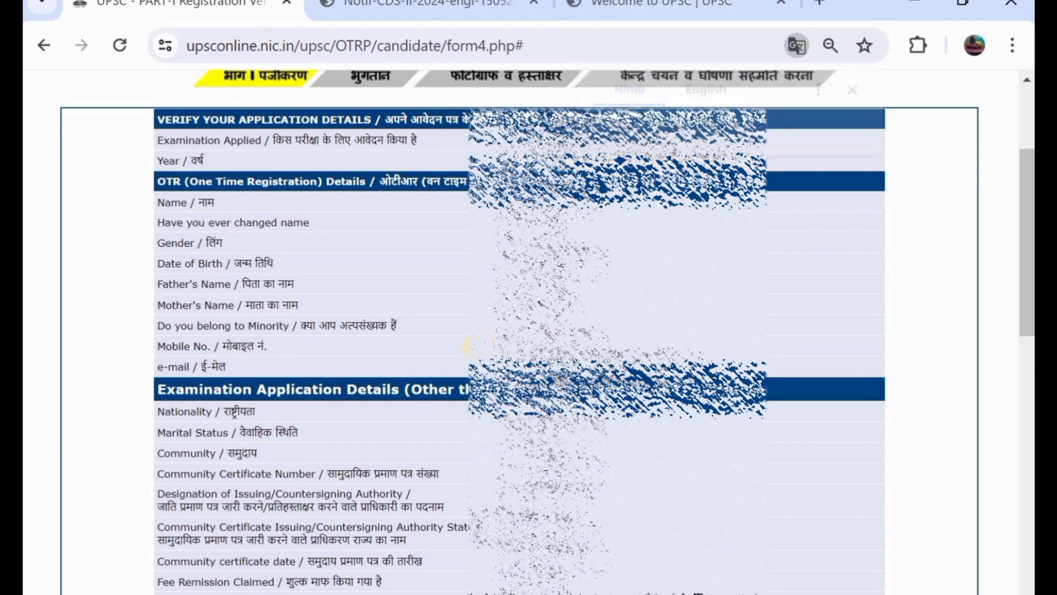
scroll(464, 353, down, 10)
scroll(464, 358, down, 3)
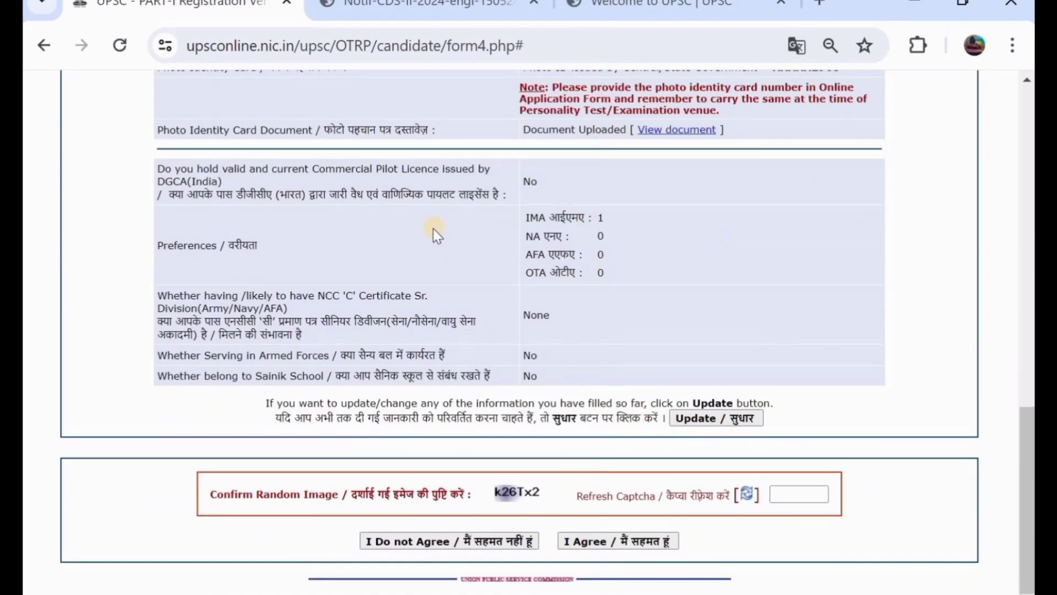
scroll(434, 229, up, 3)
scroll(435, 226, up, 14)
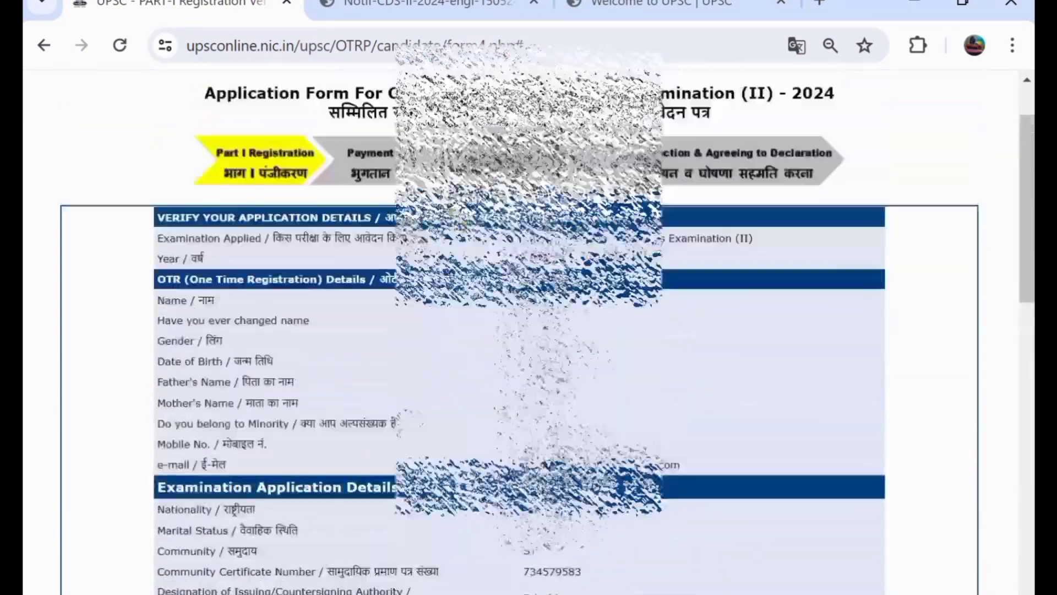
scroll(438, 226, down, 11)
scroll(435, 226, down, 6)
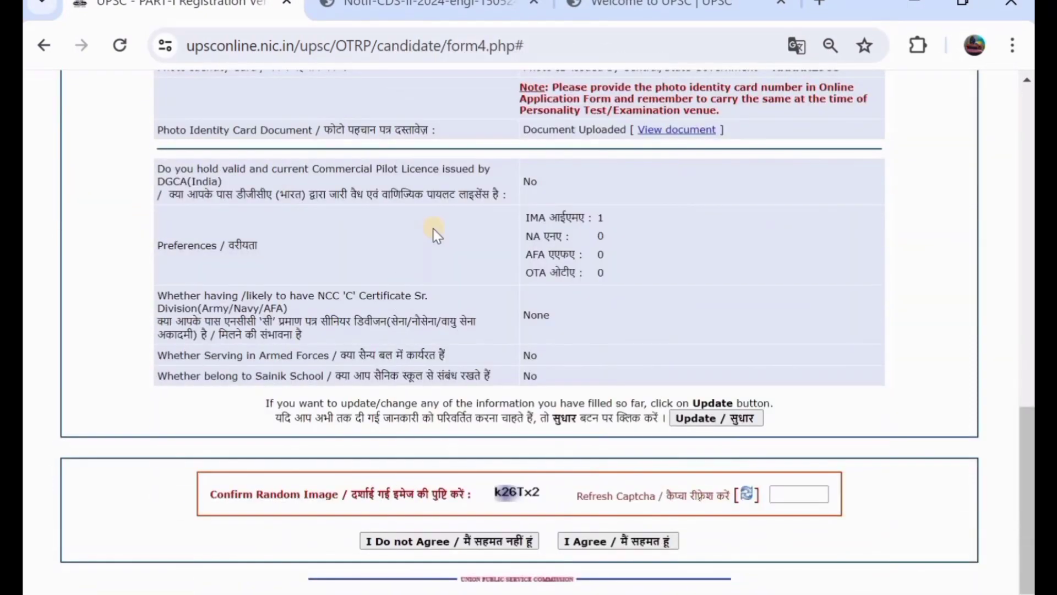
Enter the captcha, agree to the declaration, and confirm that Part-I is final.
click(791, 496)
text(k)
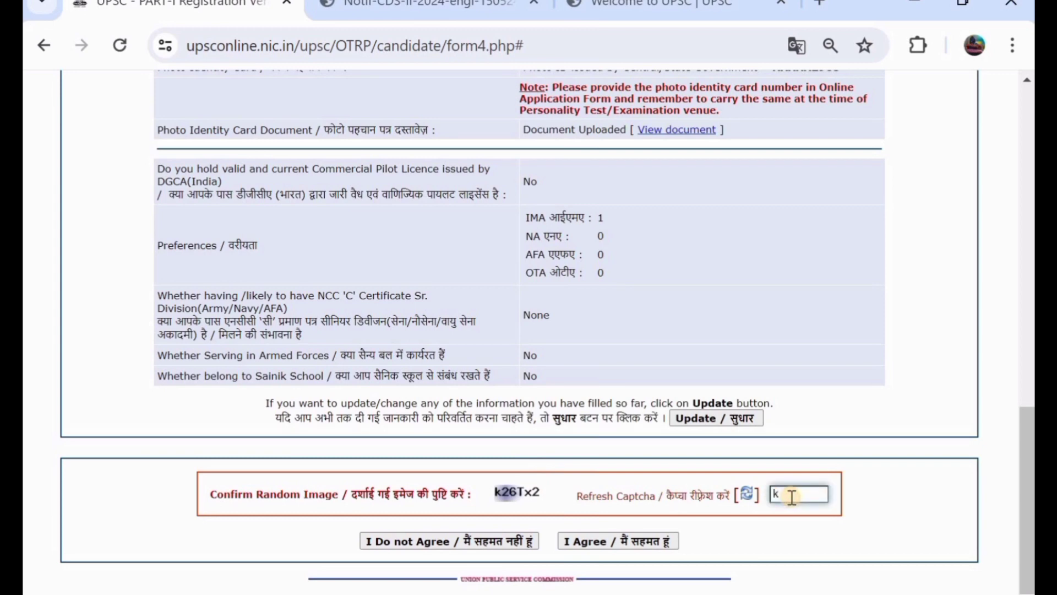
text(26Tx2)
click(636, 546)
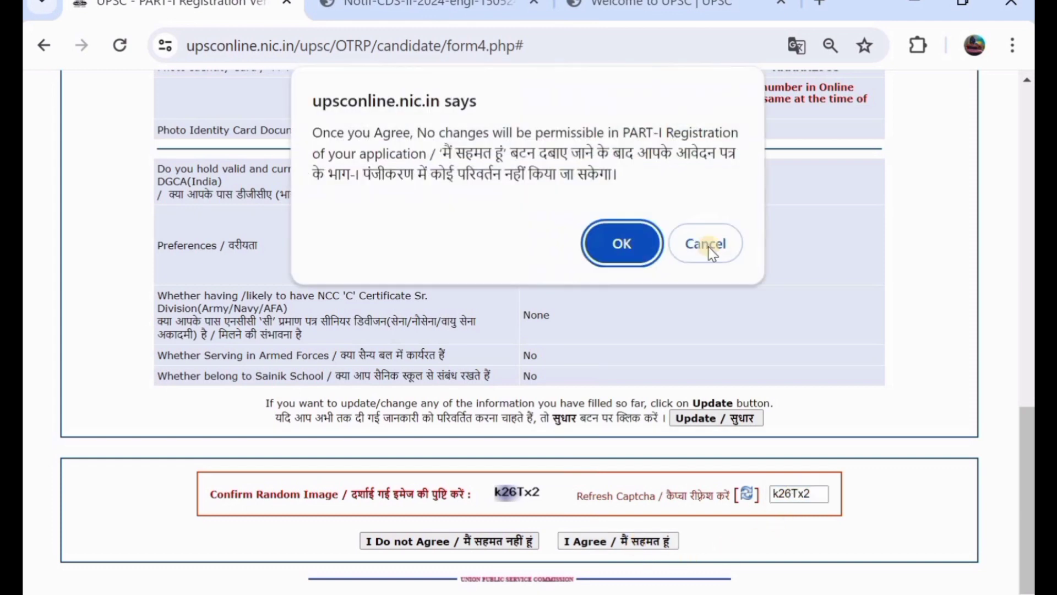
click(616, 240)
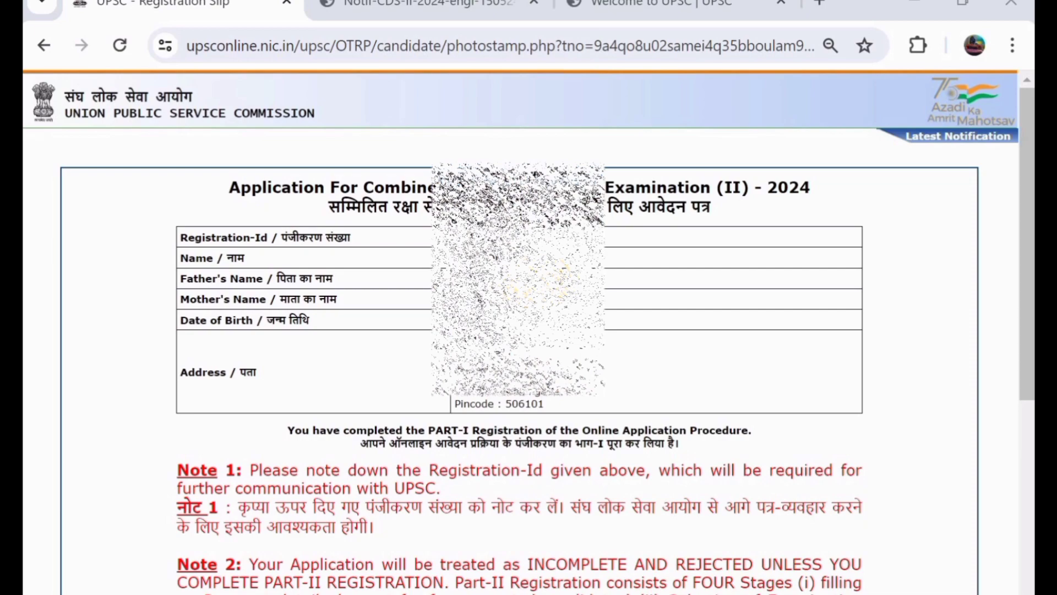
Print the Part-I registration slip, review its notes, and proceed to photograph and signature upload.
scroll(528, 331, down, 6)
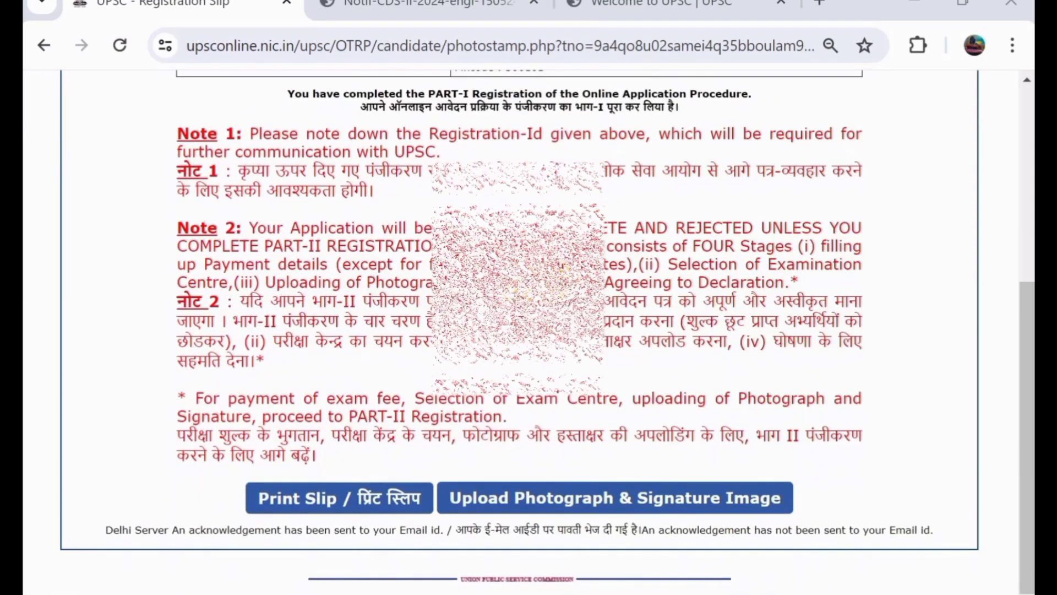
click(330, 499)
scroll(529, 331, up, 4)
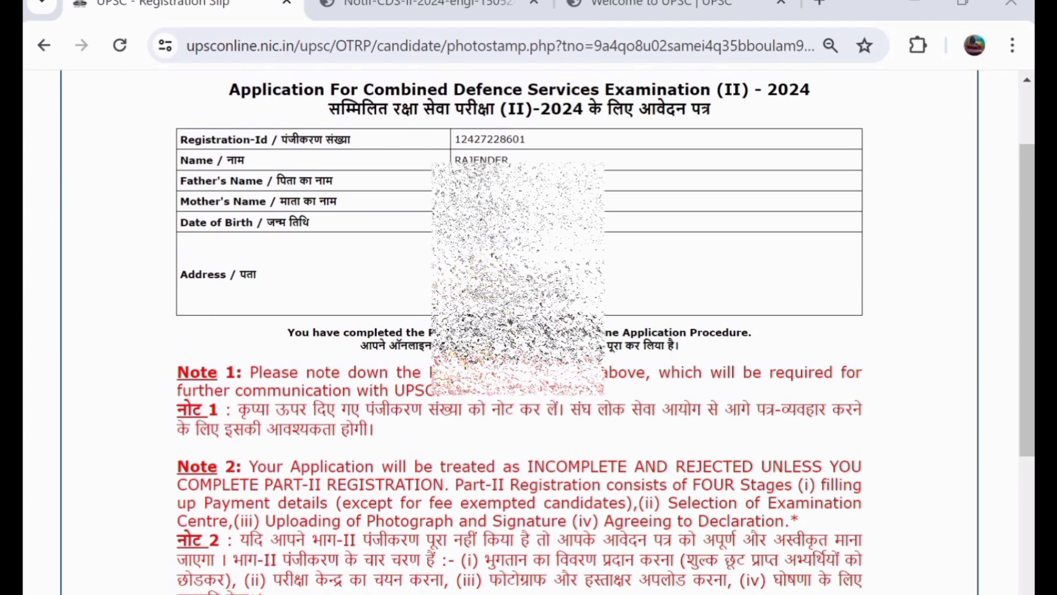
scroll(528, 331, up, 1)
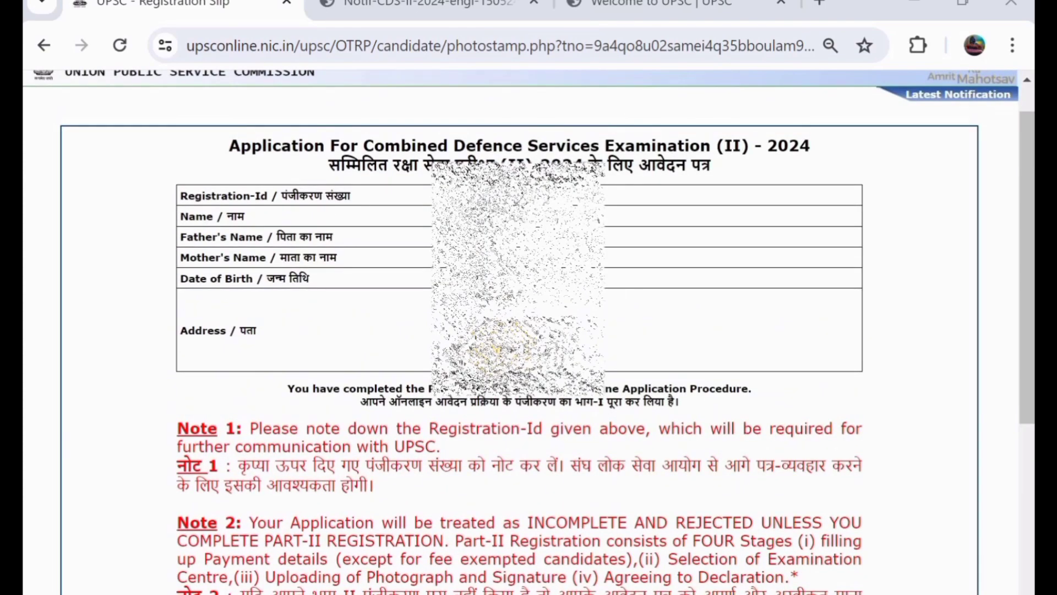
scroll(529, 330, down, 1)
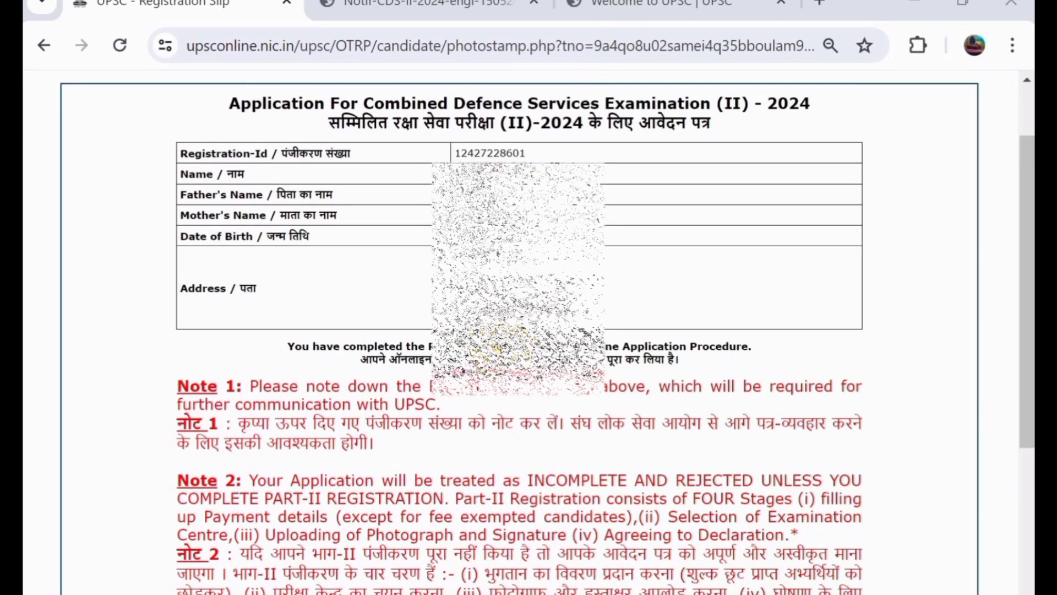
scroll(528, 331, up, 1)
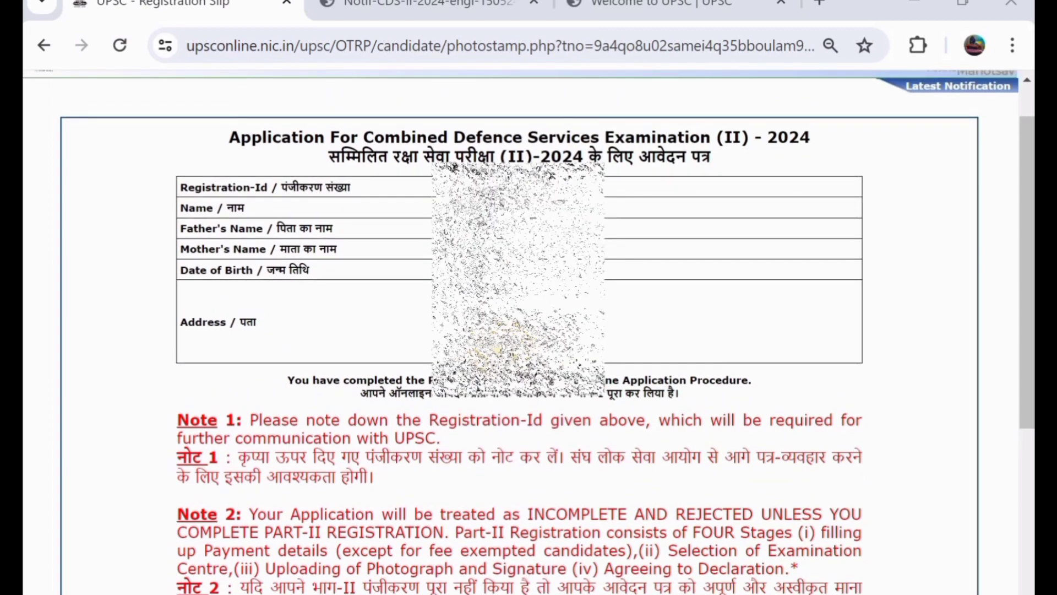
scroll(500, 346, down, 4)
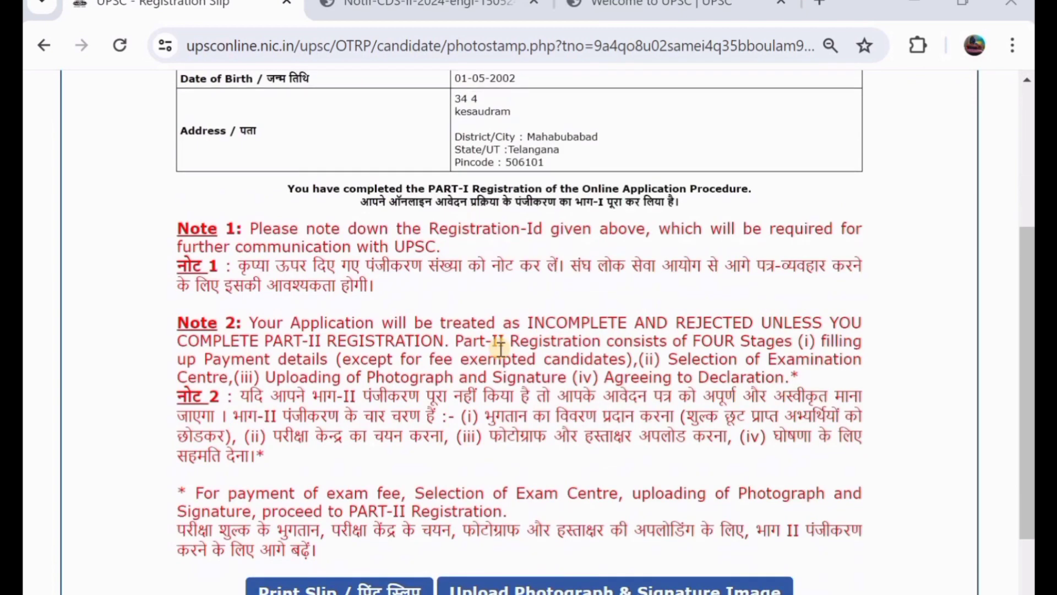
scroll(500, 346, down, 2)
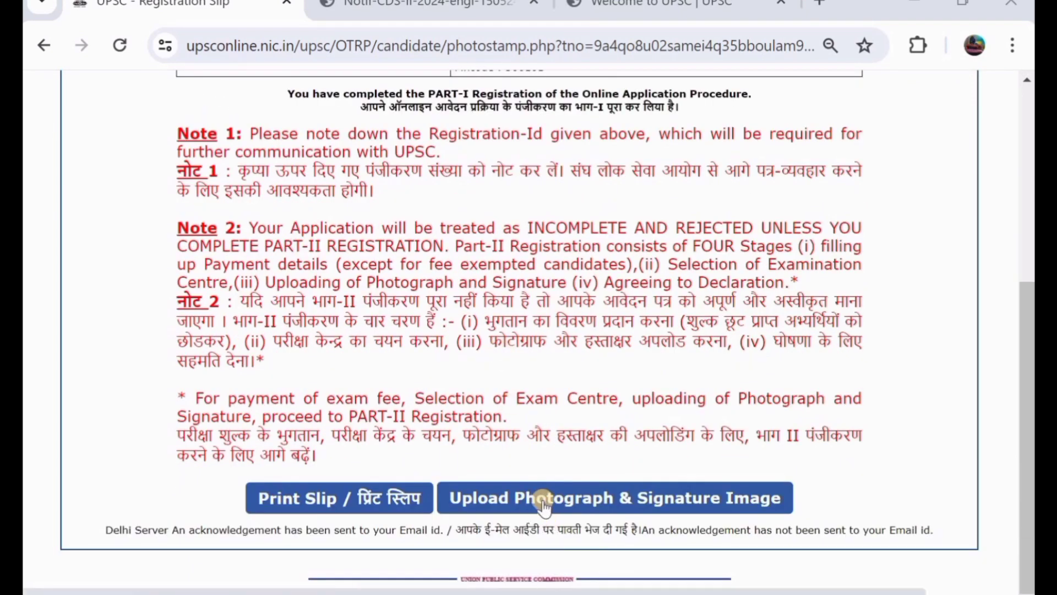
click(544, 506)
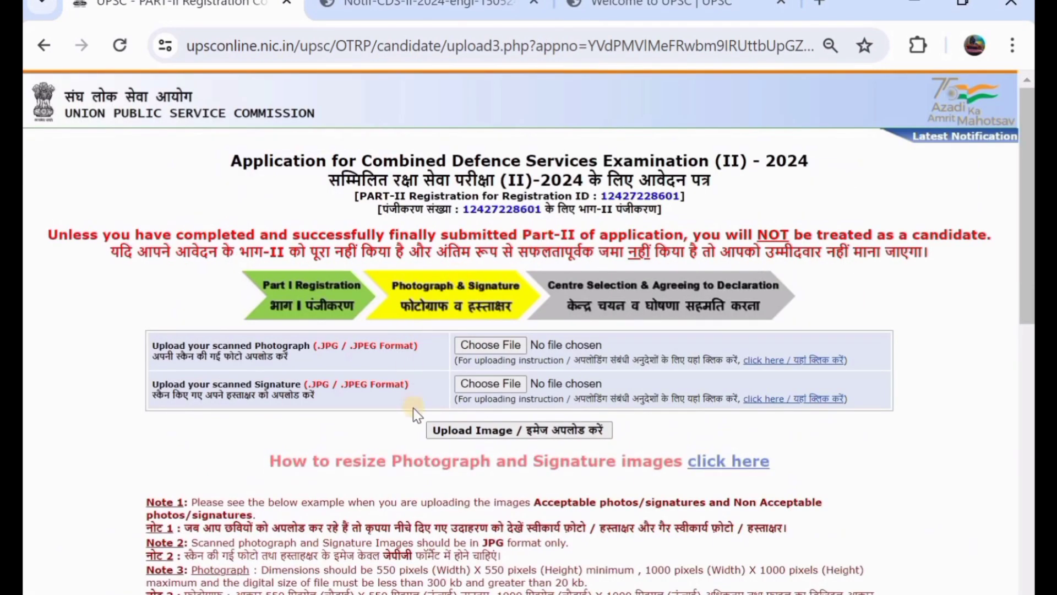
Scroll through the upload page to read the JPG size and file-size rules for photo and signature.
scroll(413, 408, down, 3)
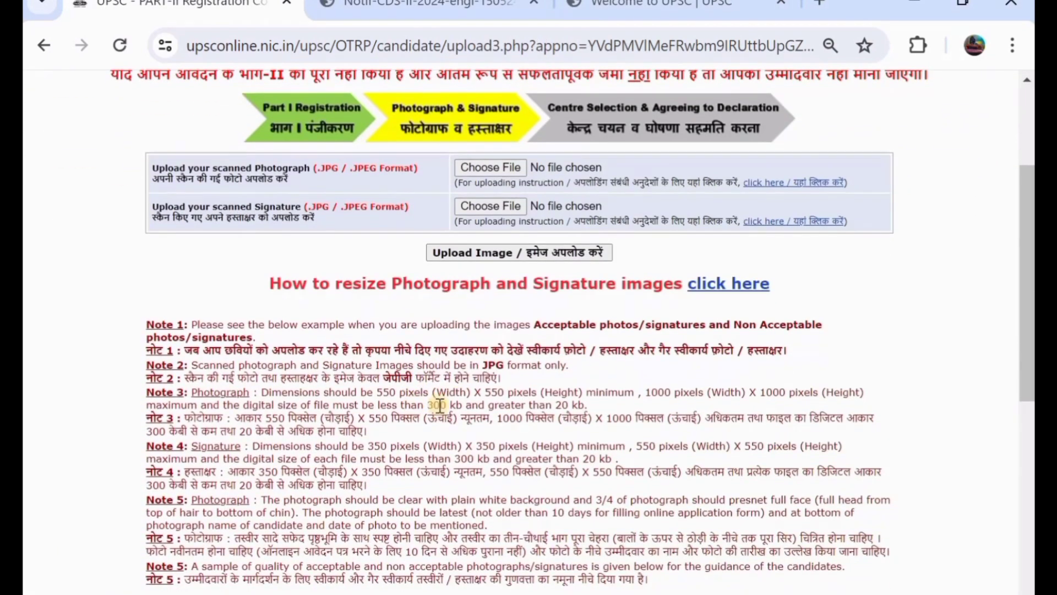
scroll(392, 402, down, 5)
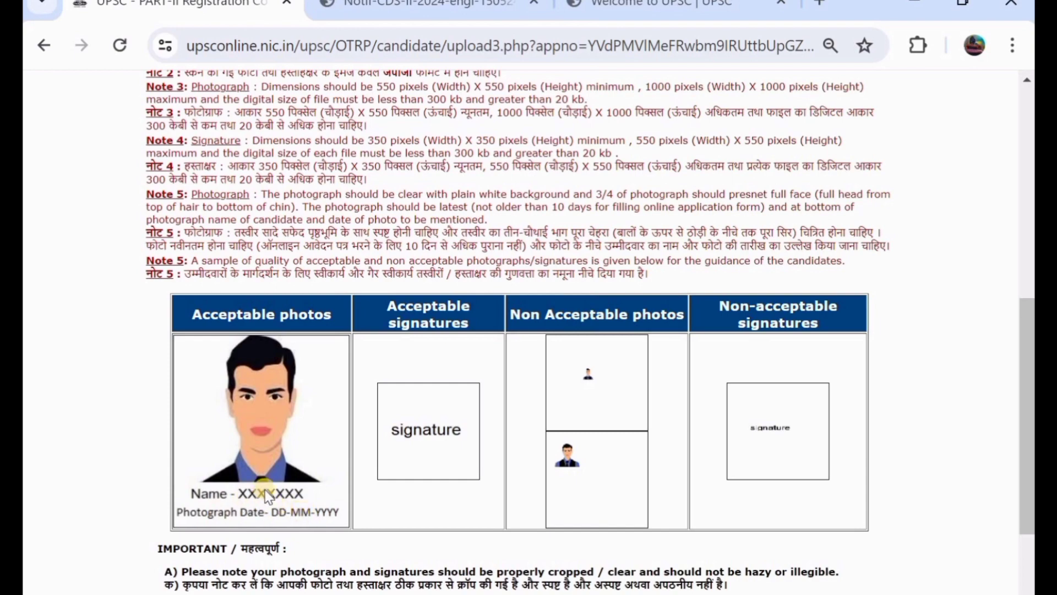
scroll(312, 438, up, 3)
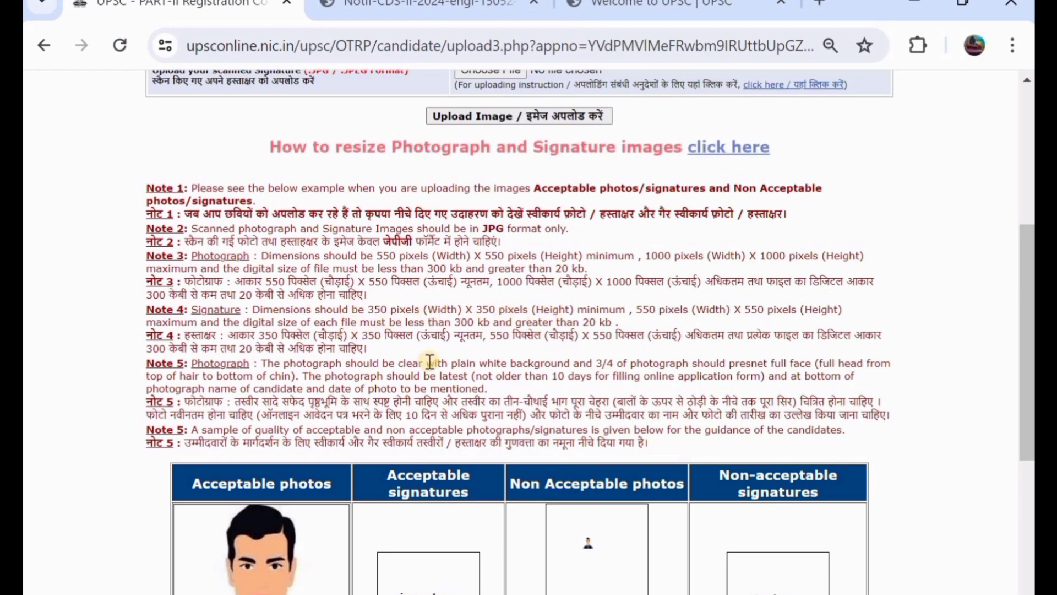
scroll(430, 369, down, 1)
scroll(433, 376, up, 5)
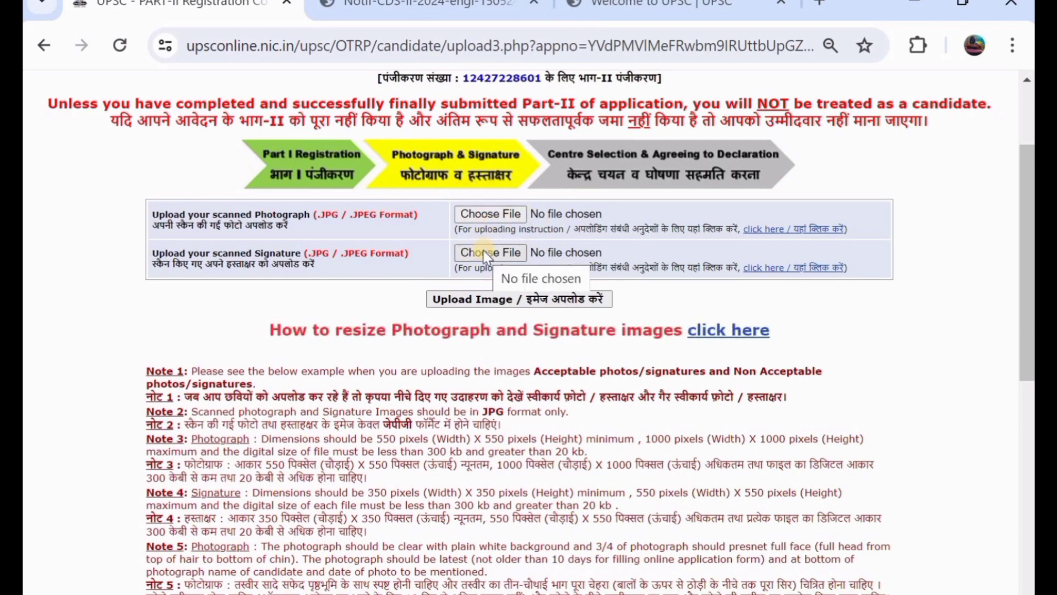
scroll(480, 274, down, 1)
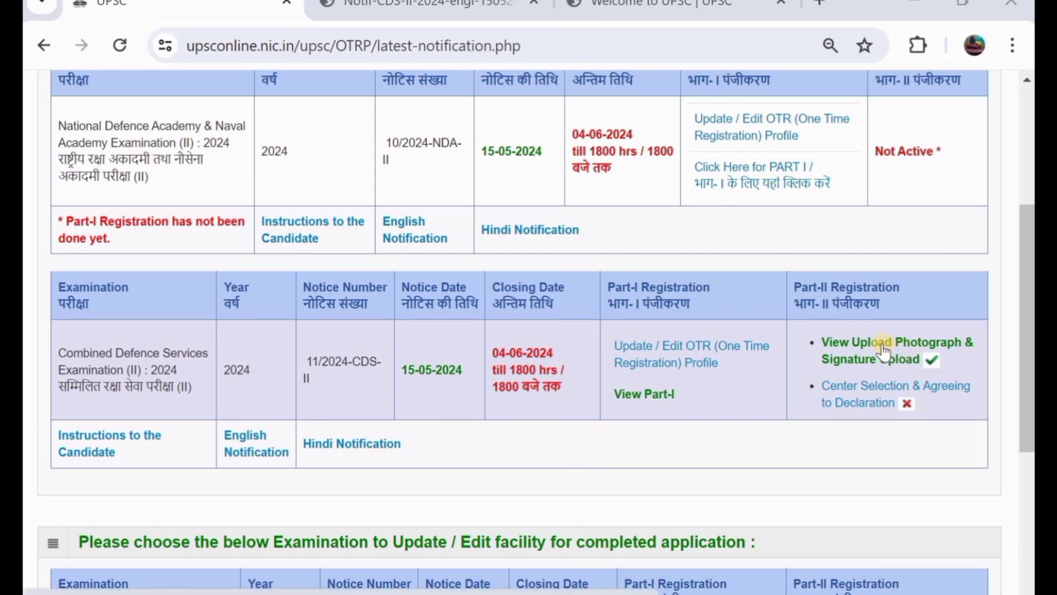
Select Hanumakonda (Warangal) as the exam centre and agree to the final declaration.
click(855, 404)
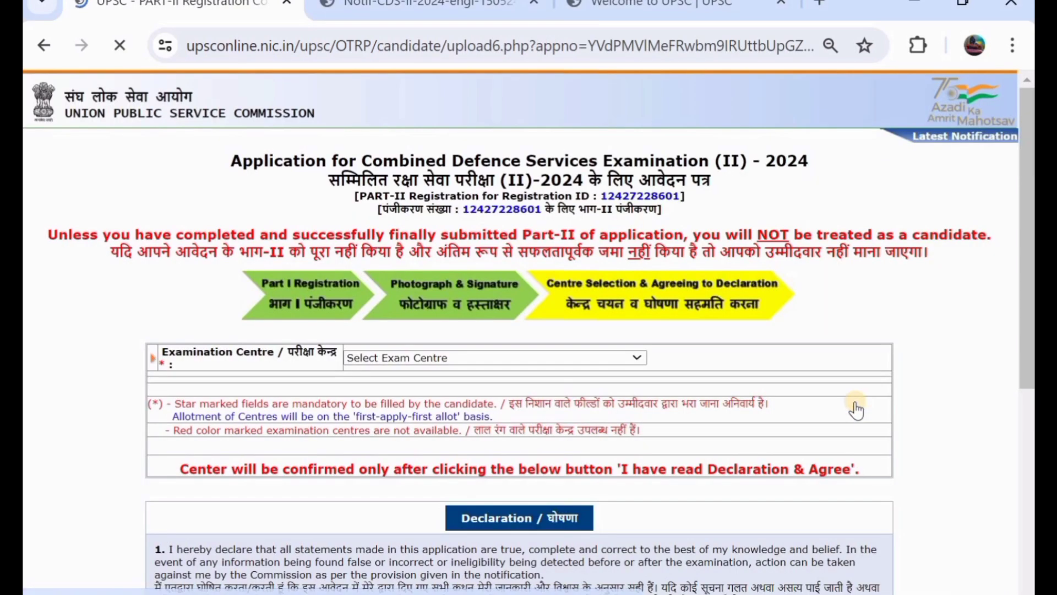
click(538, 359)
scroll(481, 275, down, 6)
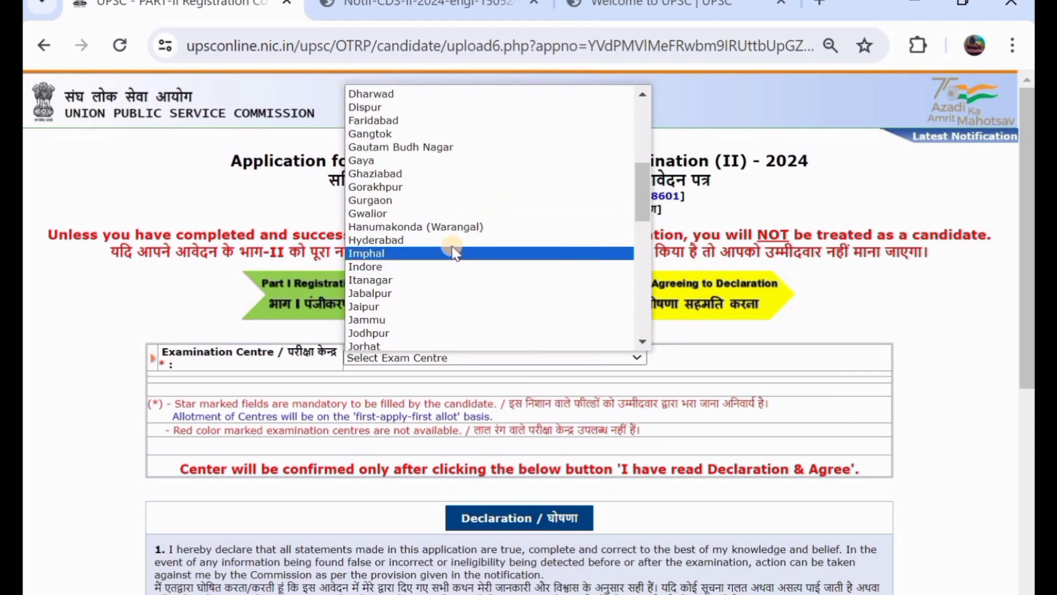
click(464, 227)
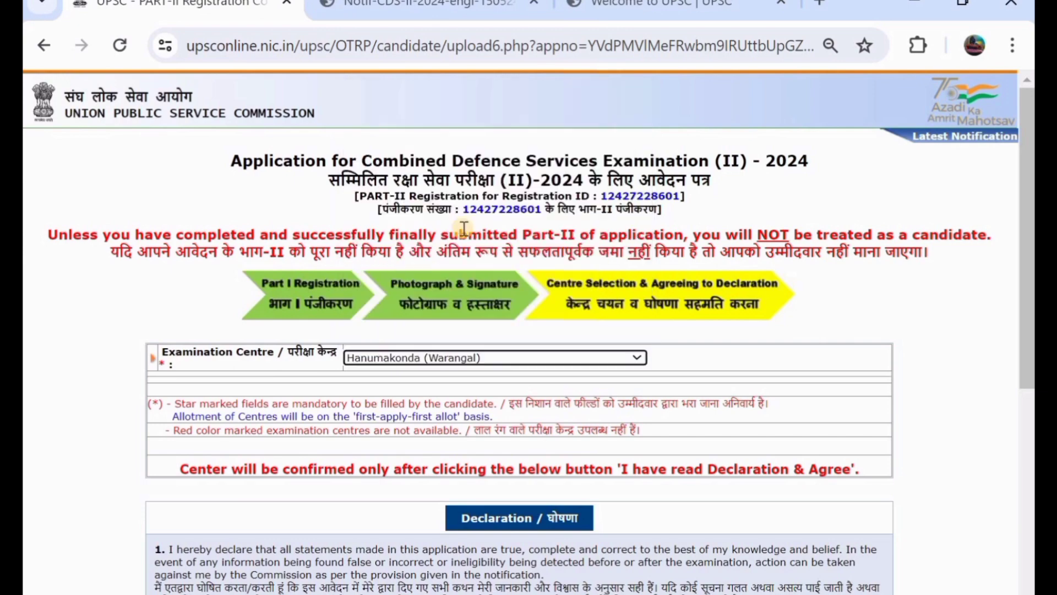
scroll(464, 228, down, 5)
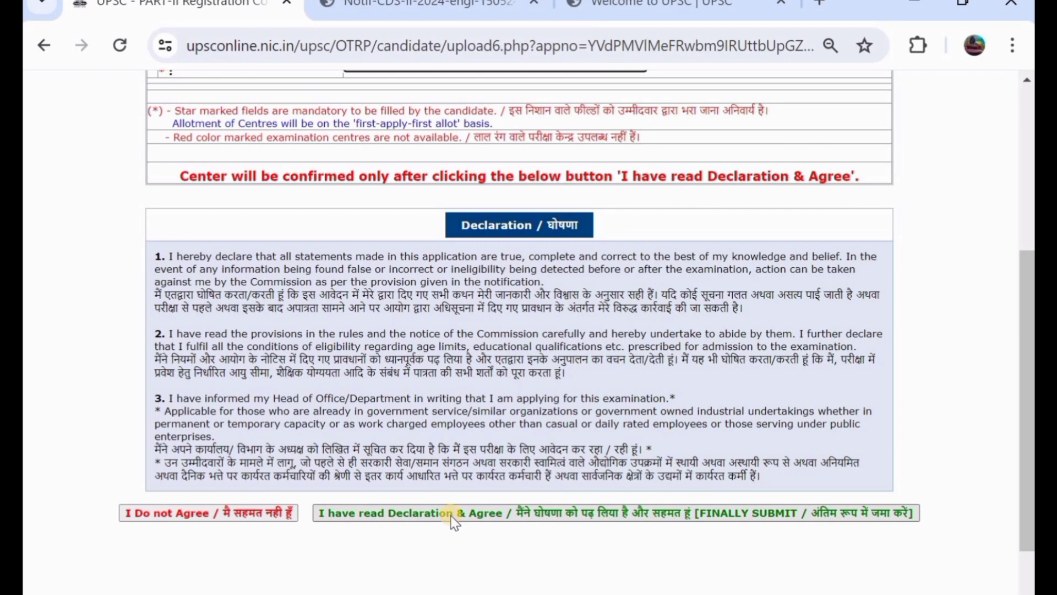
click(600, 512)
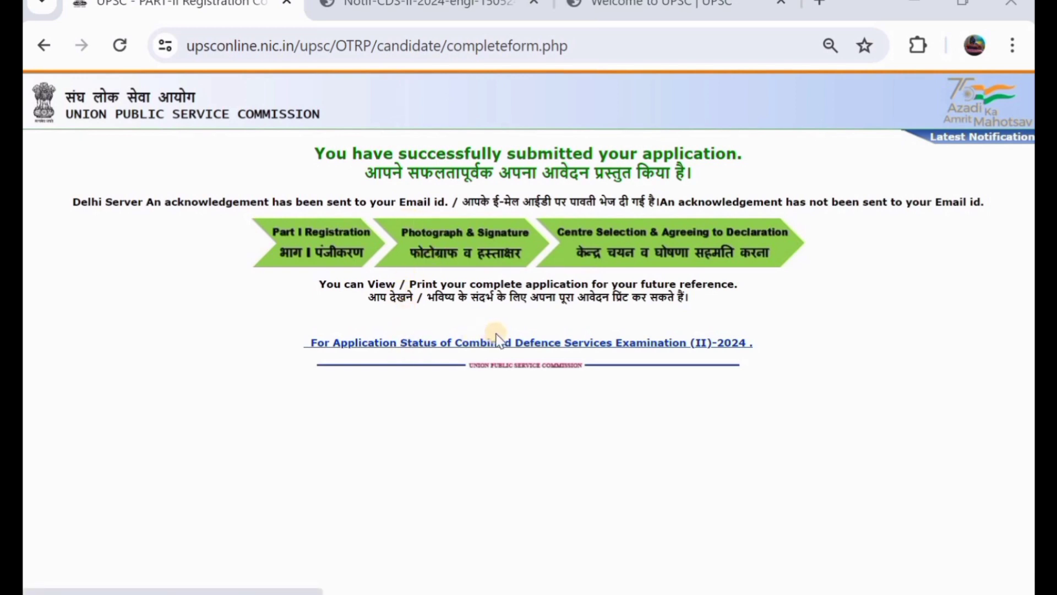
Check the status row showing Part-I and Part-II completed, then open the full CDS (II) 2024 application.
click(525, 344)
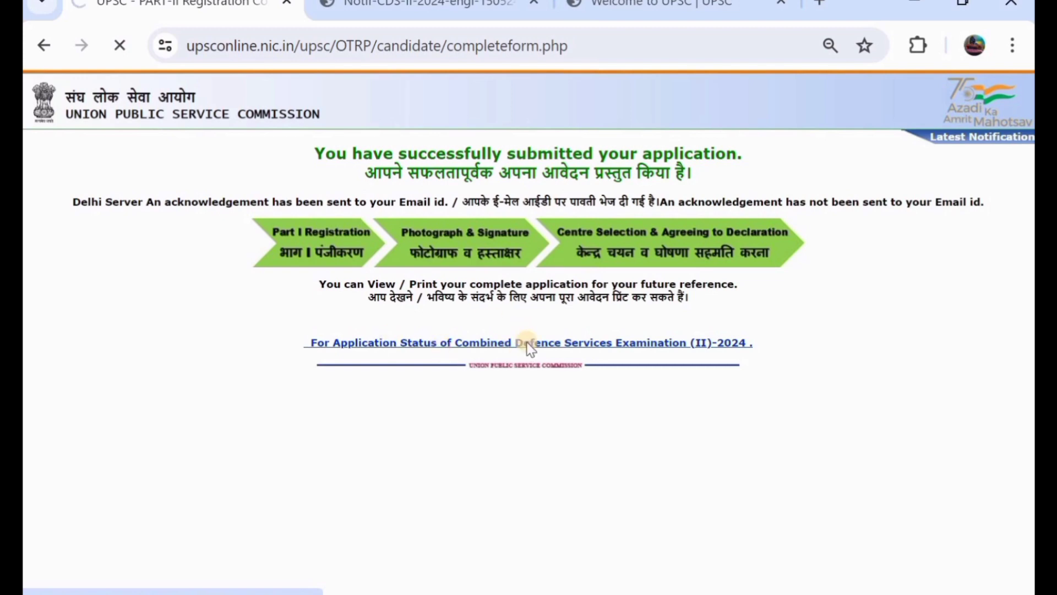
scroll(507, 357, down, 3)
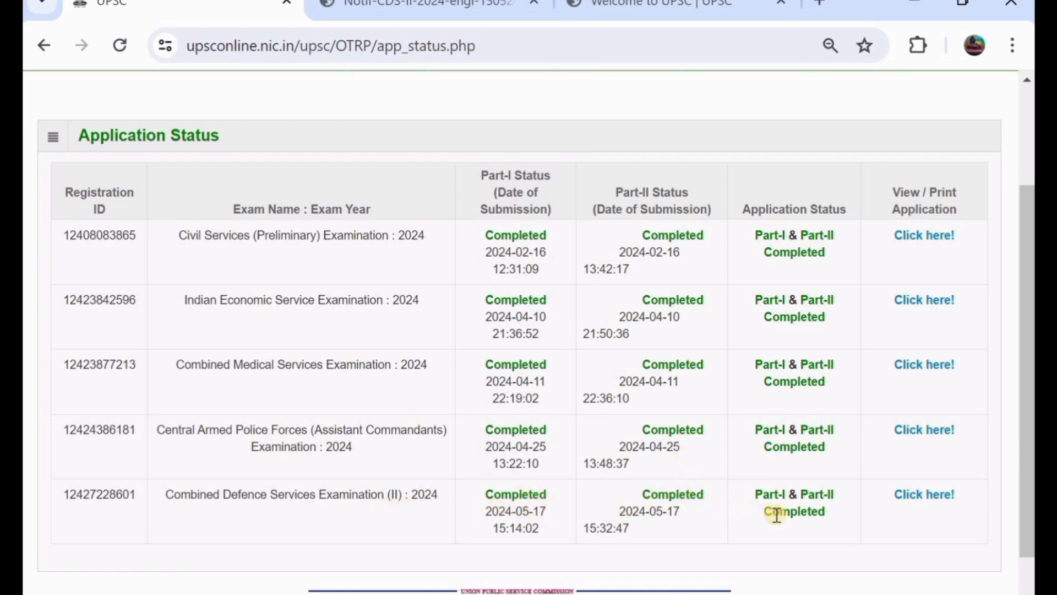
click(917, 499)
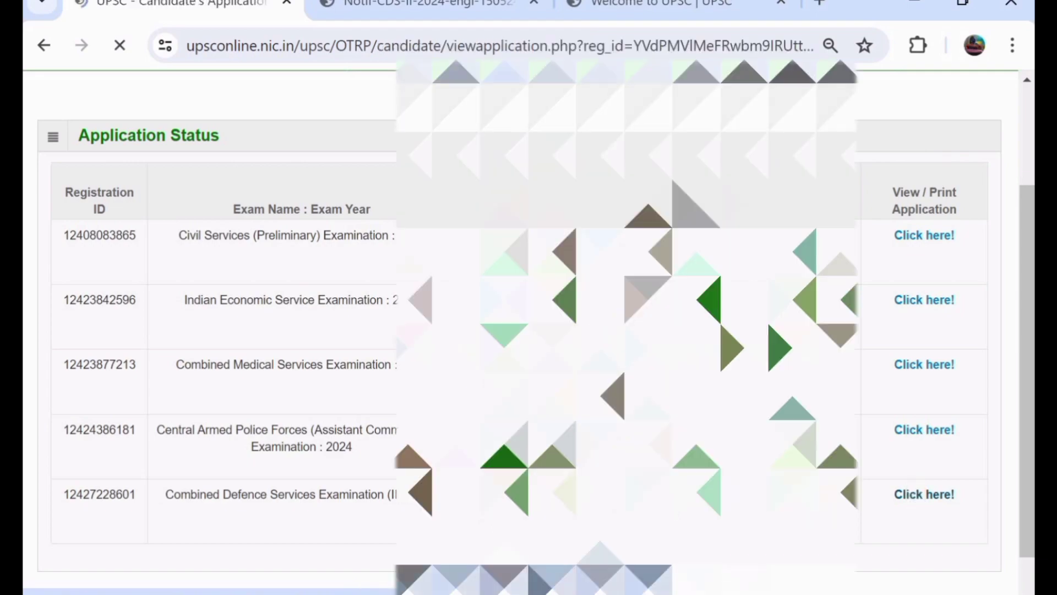
Review the submitted CDS (II) 2024 application, then switch to the 'Welcome to UPSC' homepage.
scroll(917, 500, down, 8)
scroll(517, 331, down, 10)
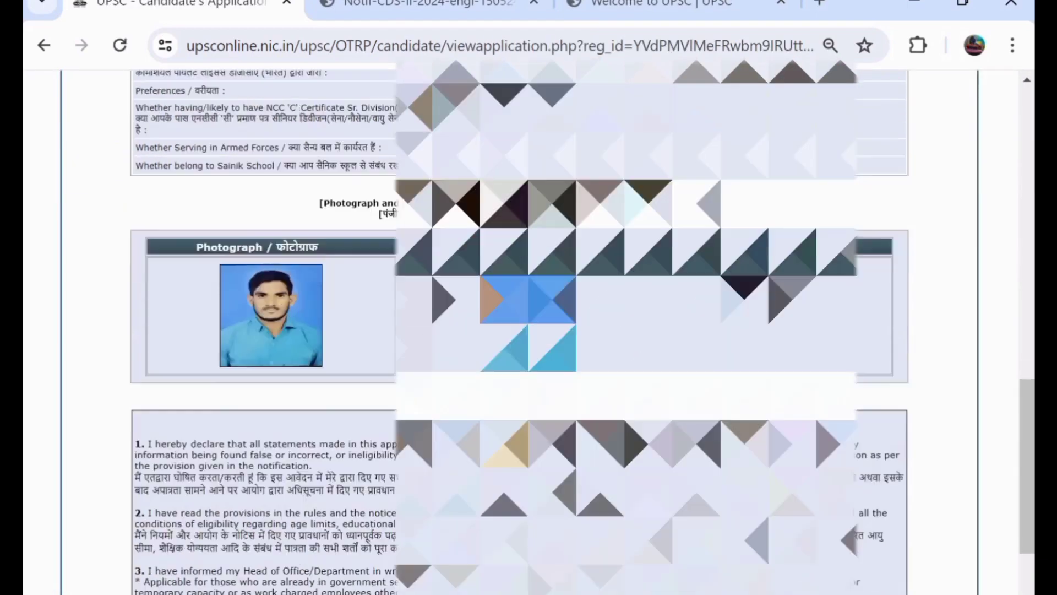
scroll(518, 330, up, 20)
scroll(518, 330, down, 15)
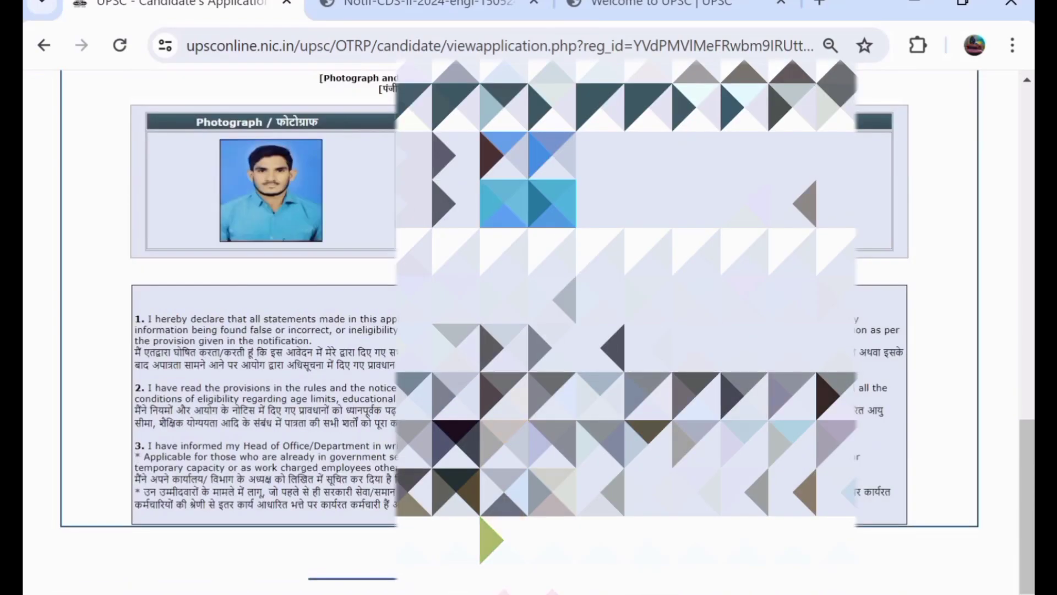
scroll(518, 330, up, 15)
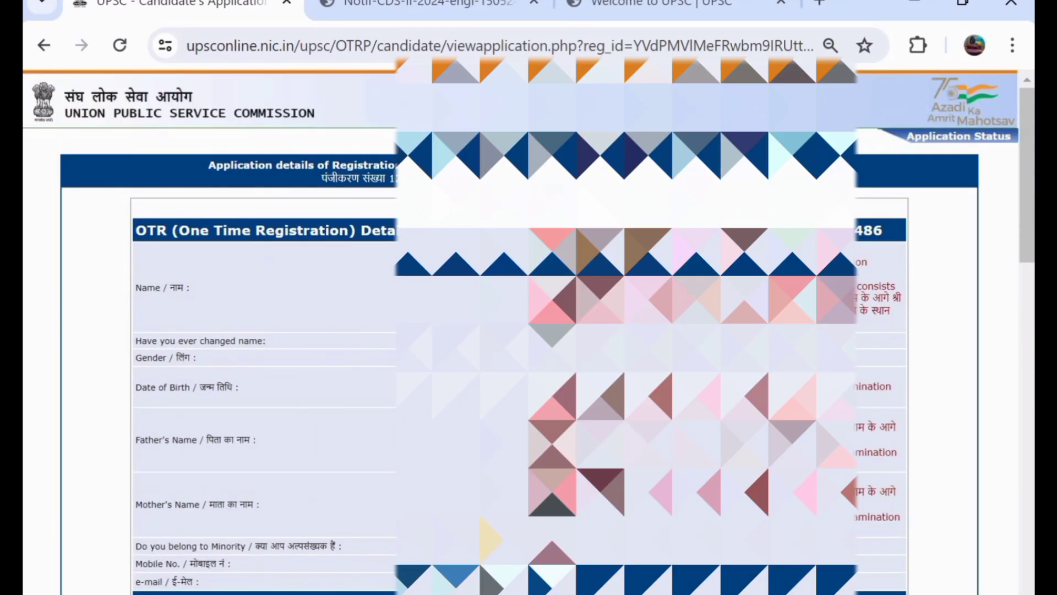
scroll(517, 331, down, 3)
scroll(518, 331, up, 3)
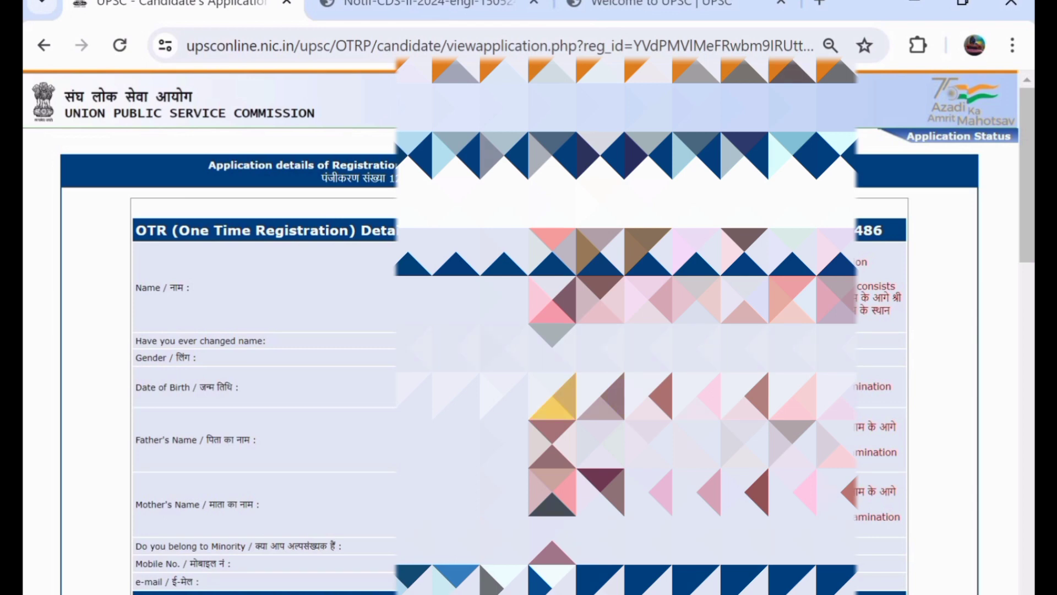
scroll(518, 330, down, 3)
scroll(518, 330, up, 3)
scroll(518, 330, down, 1)
scroll(518, 330, down, 2)
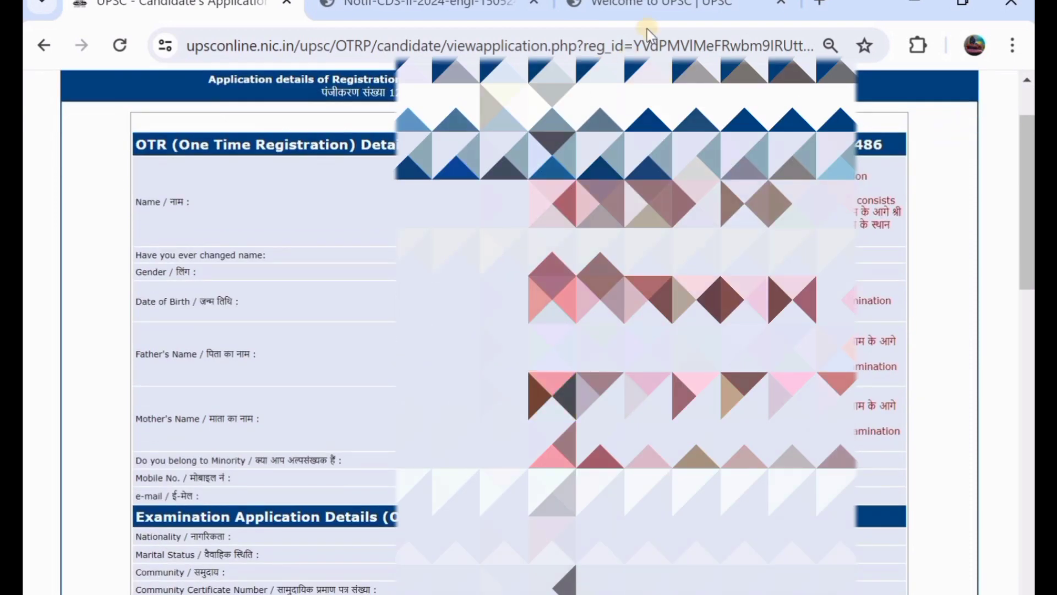
click(671, 5)
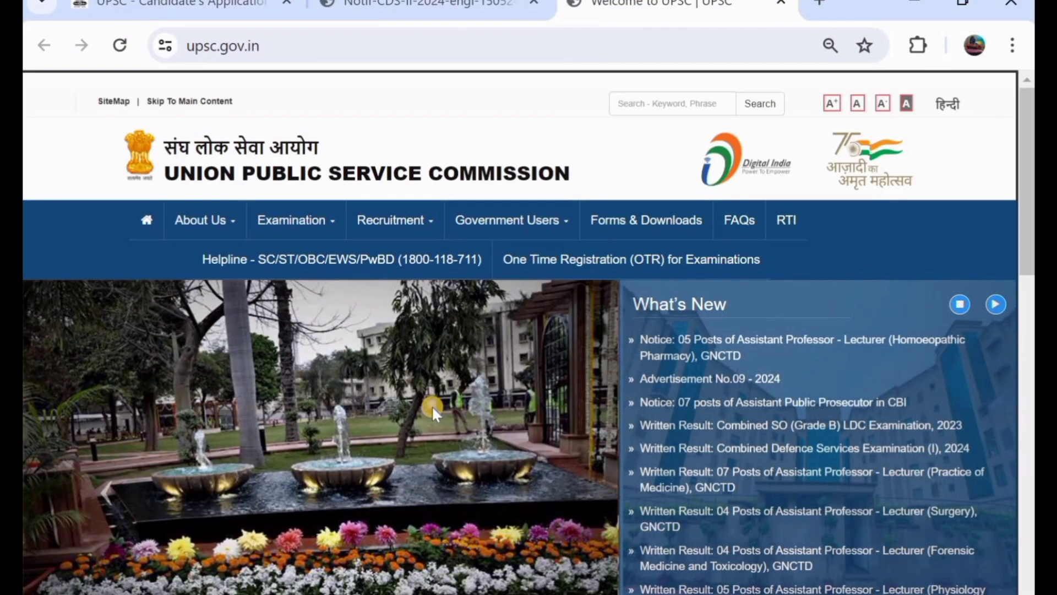
scroll(433, 412, down, 1)
scroll(433, 412, down, 1)
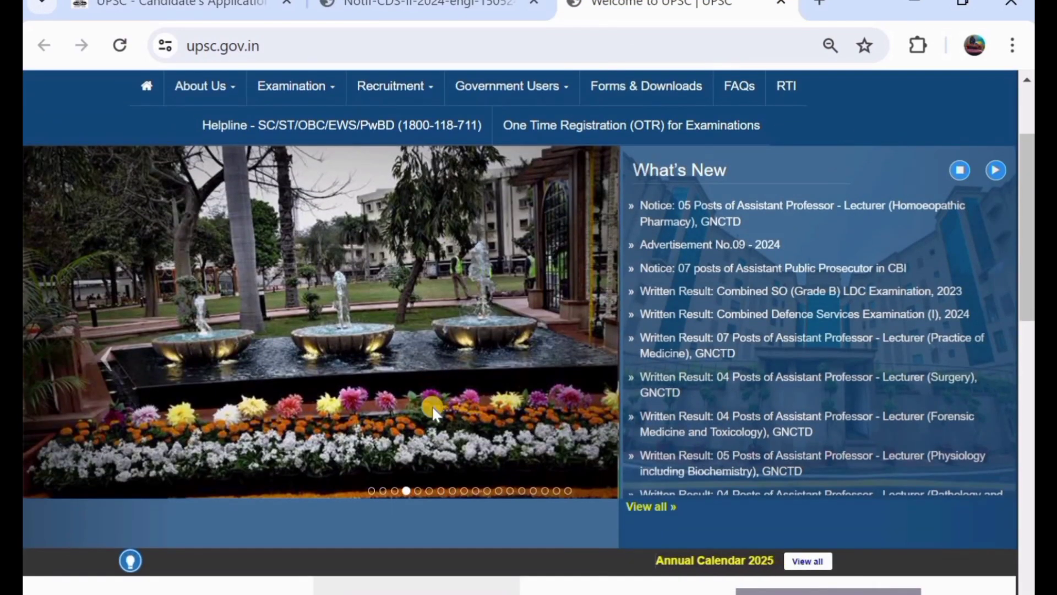
scroll(433, 412, down, 2)
scroll(433, 412, up, 3)
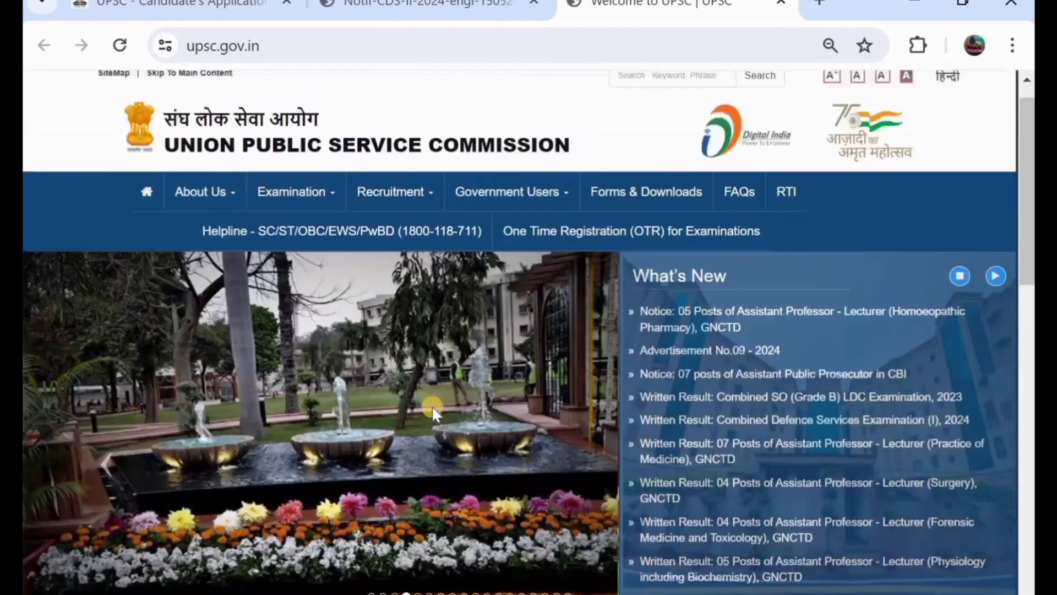